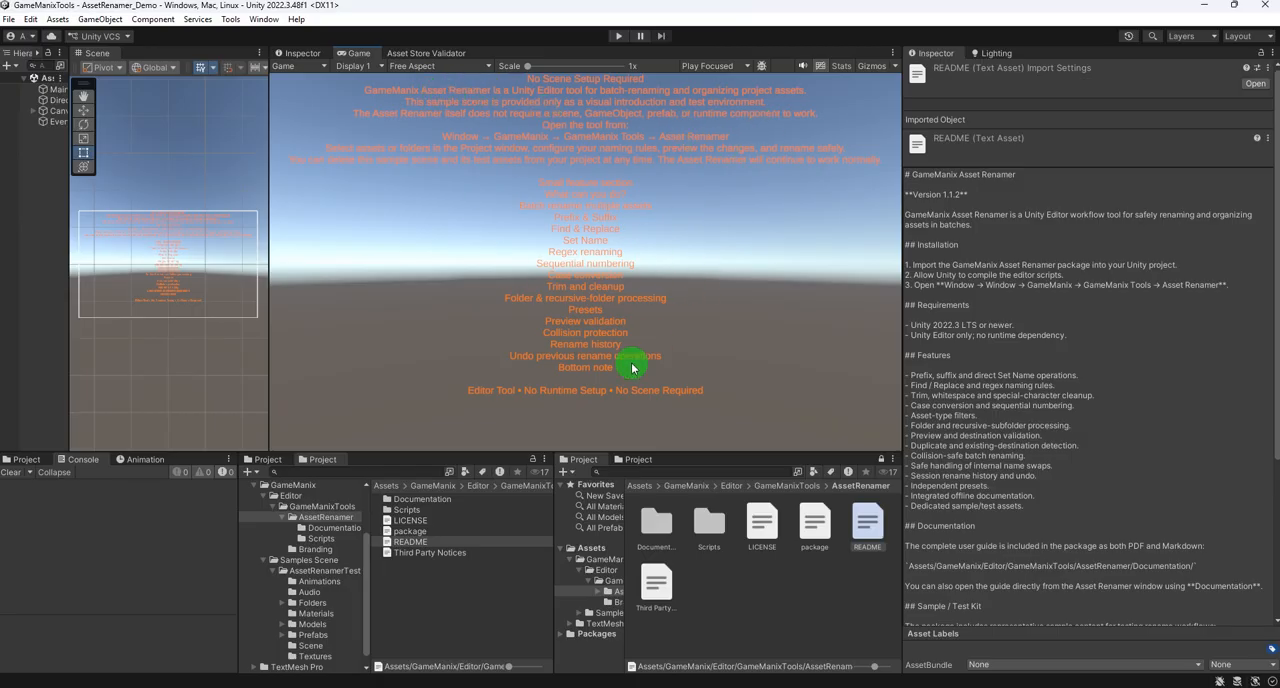
- Open the GameManix Asset Renamer tool and widen its window to show all of its toolbar options
click(258, 20)
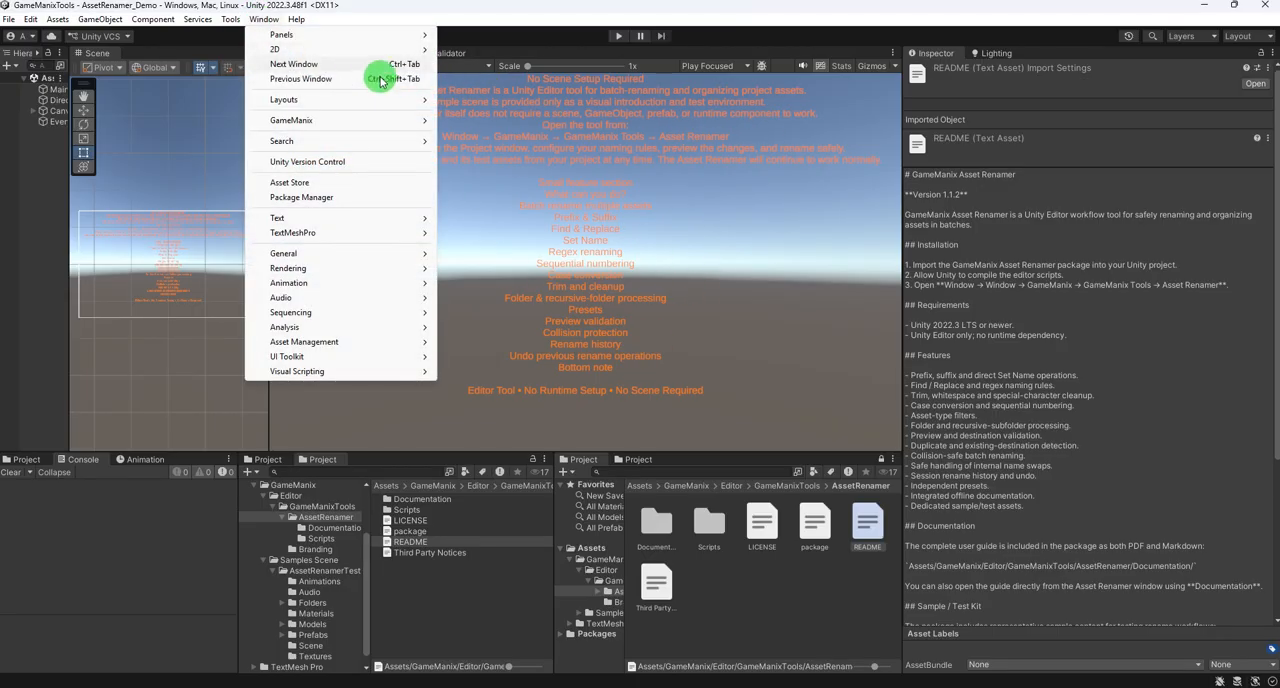
mouse_move(301, 122)
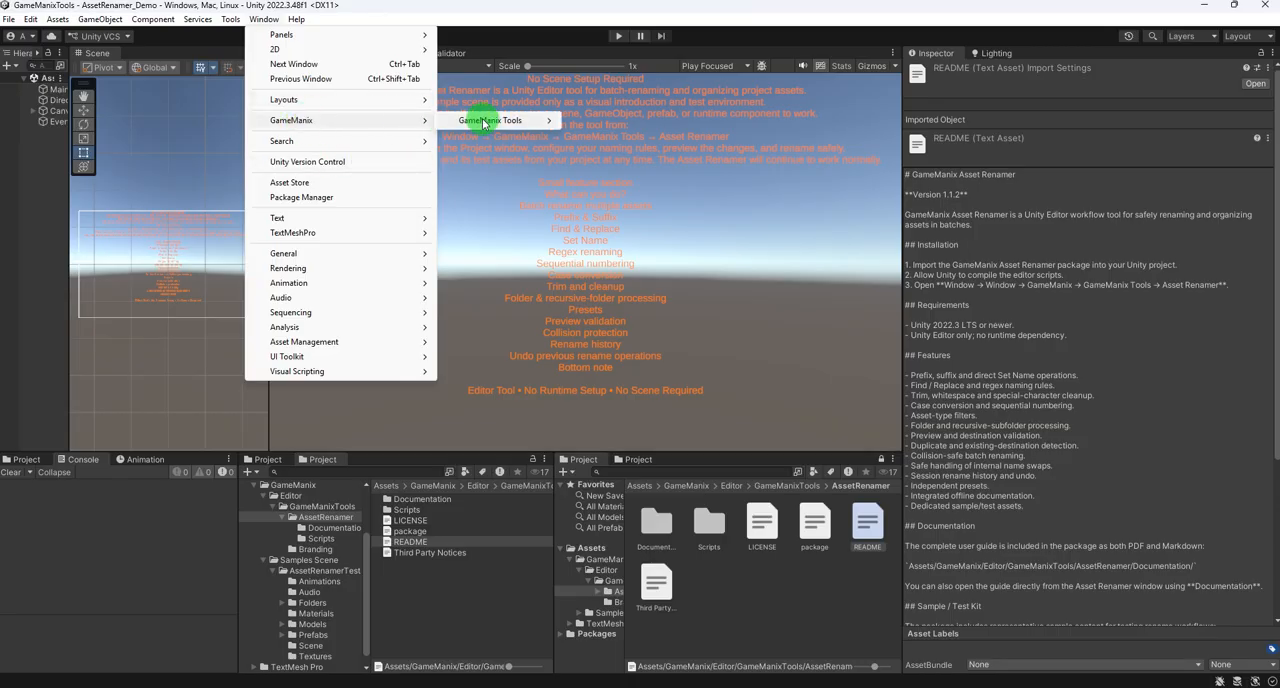
mouse_move(482, 121)
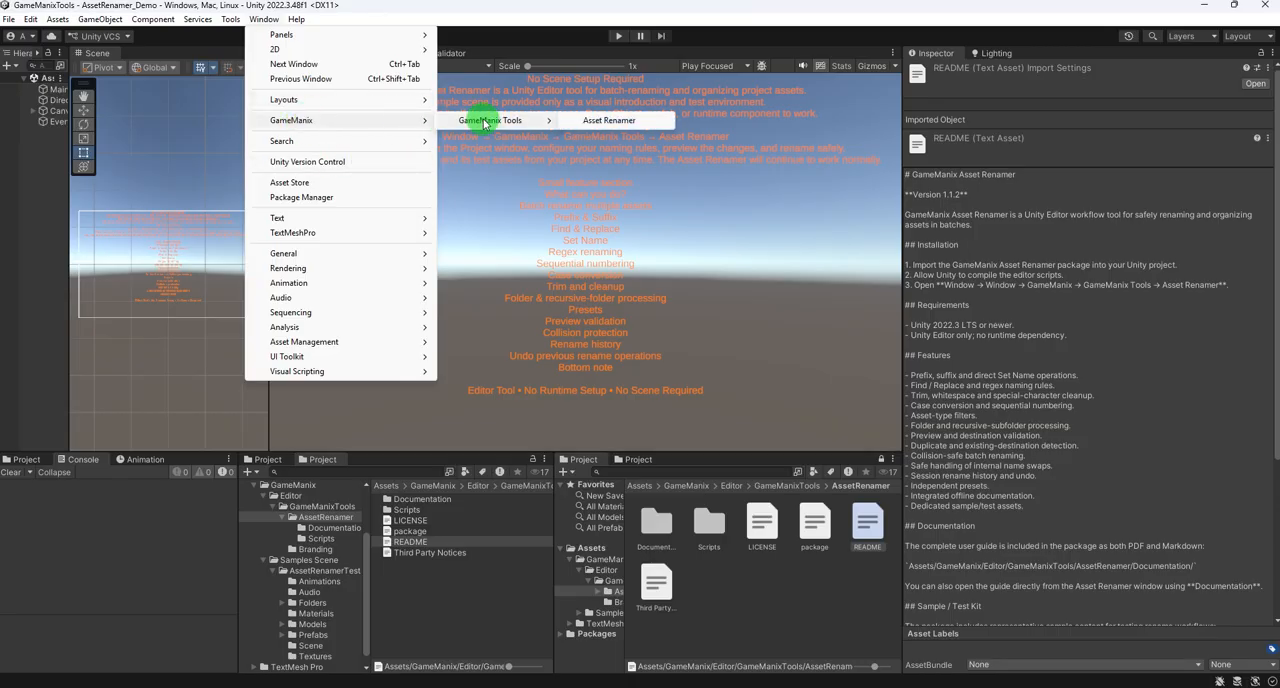
click(608, 121)
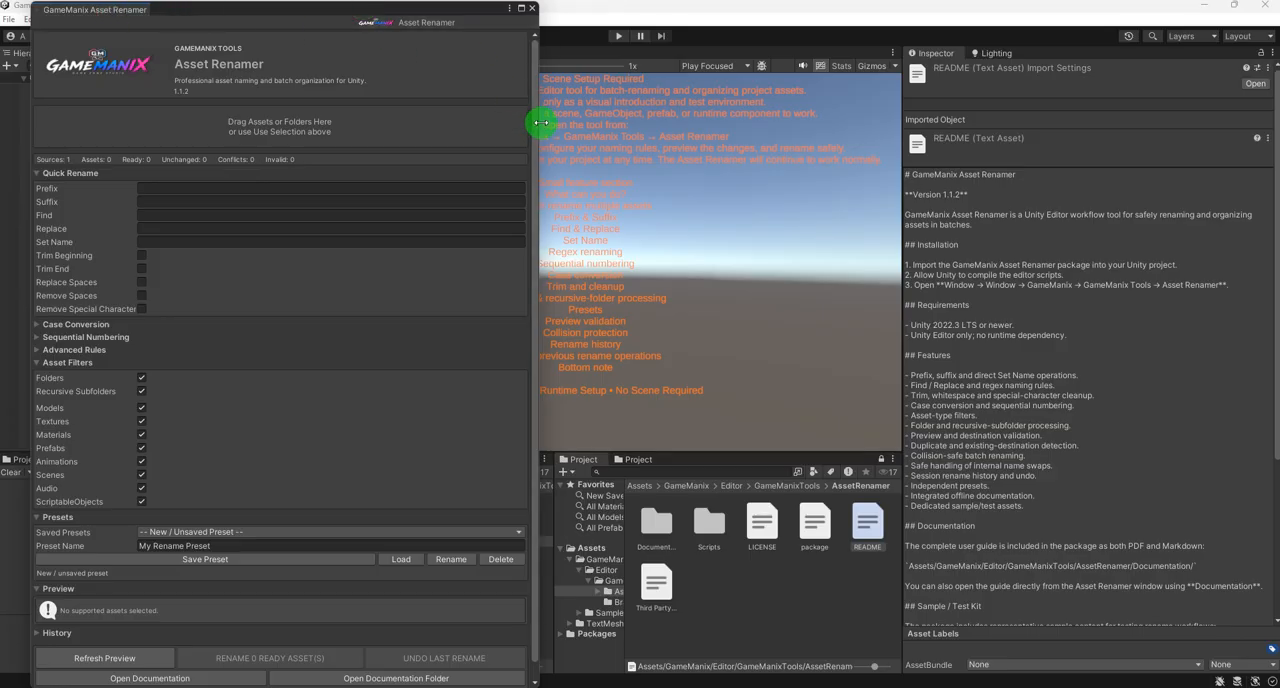
drag(540, 122, 1160, 143)
- Open the Asset Renamer documentation, read through the user guide PDF, and return to Unity
scroll(407, 312, down, 1)
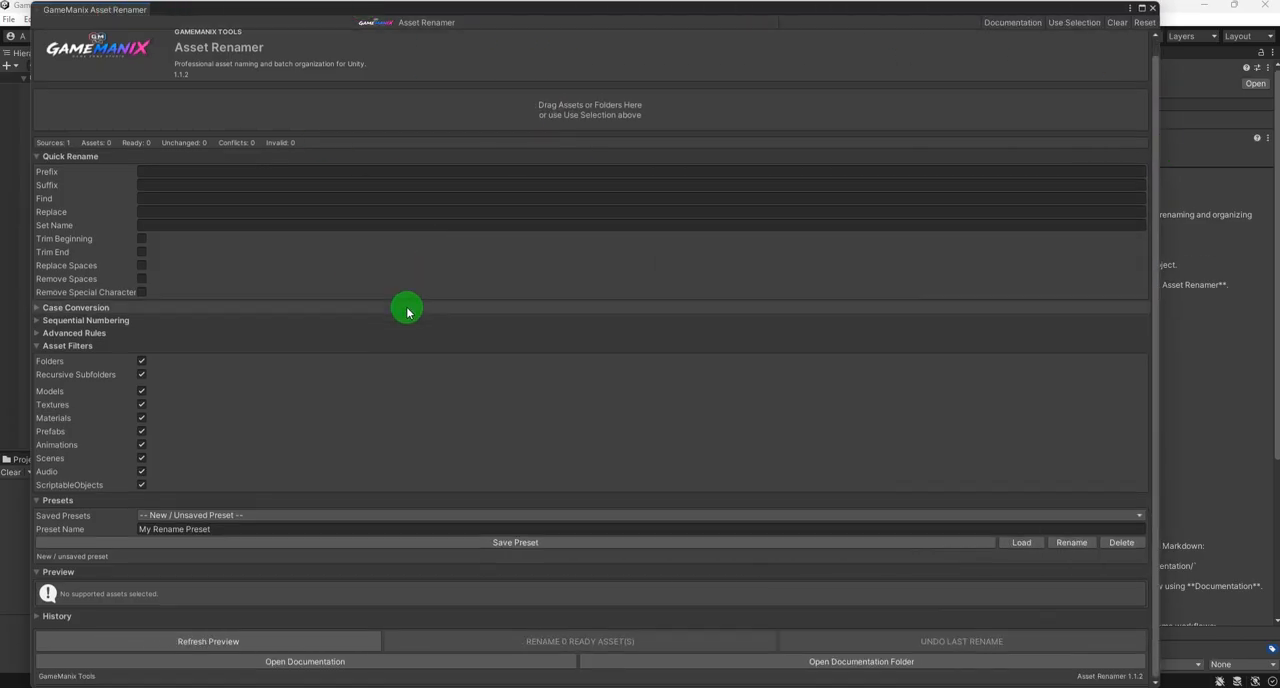
click(305, 662)
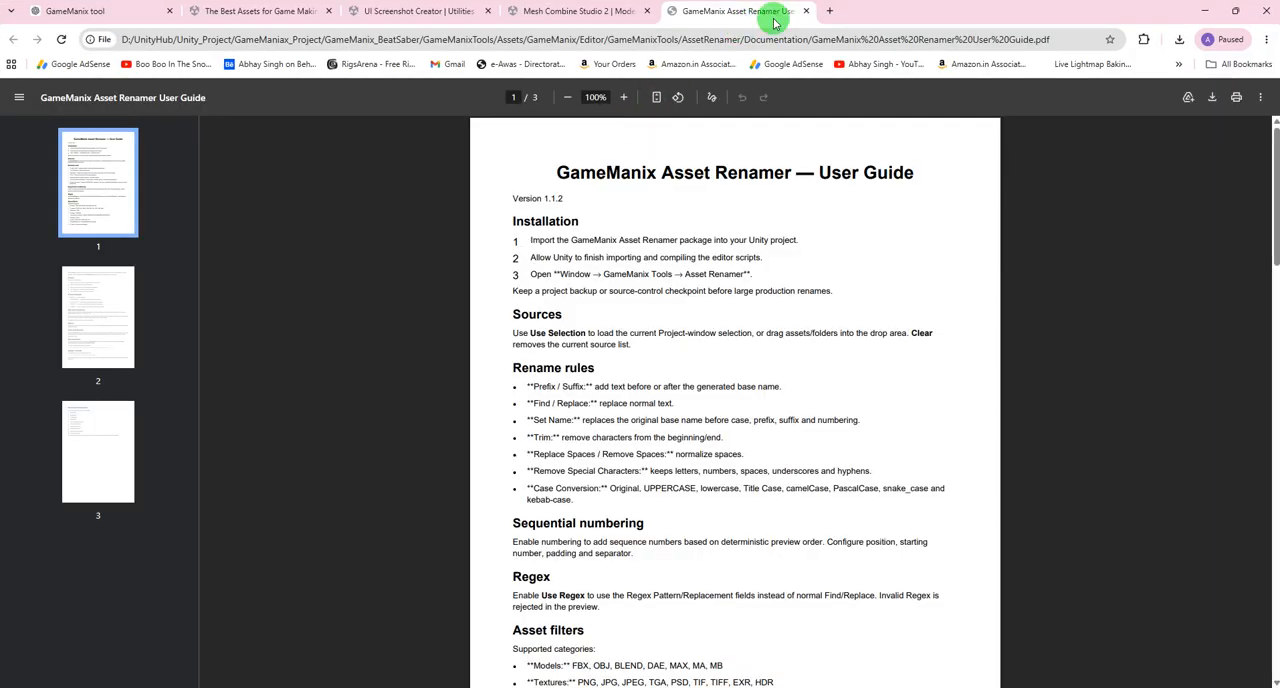
scroll(793, 240, down, 3)
scroll(790, 250, down, 4)
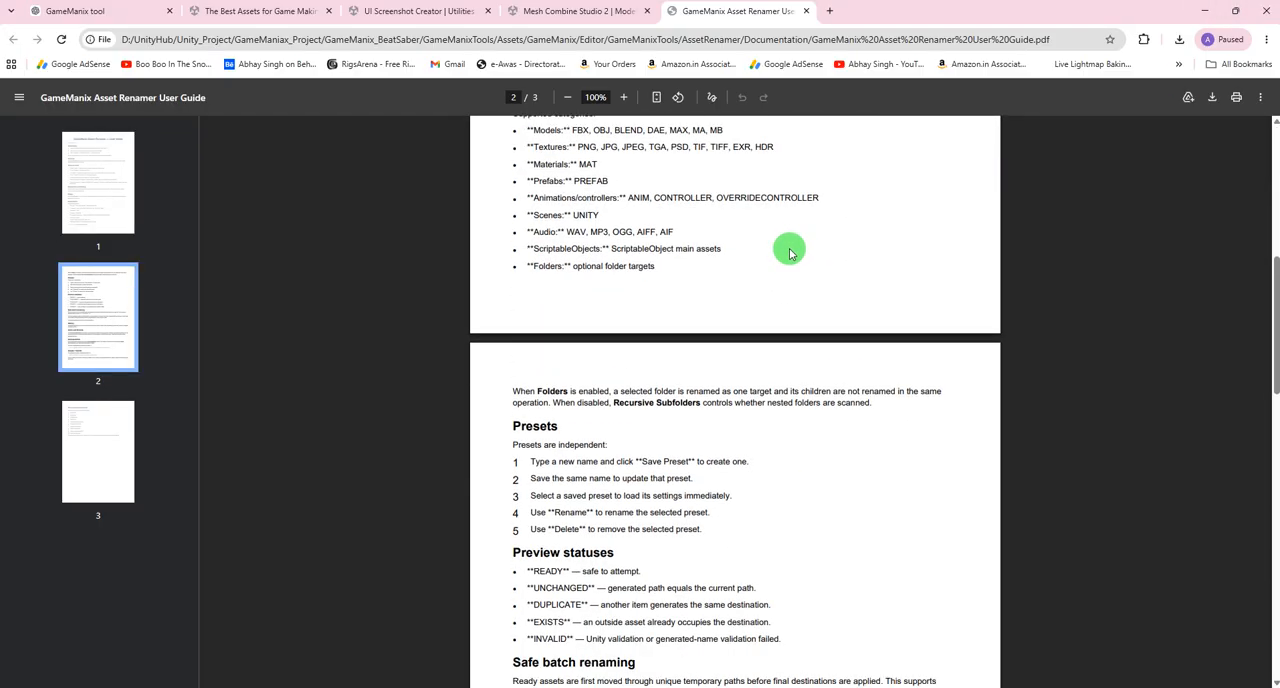
scroll(725, 350, down, 2)
scroll(725, 350, up, 3)
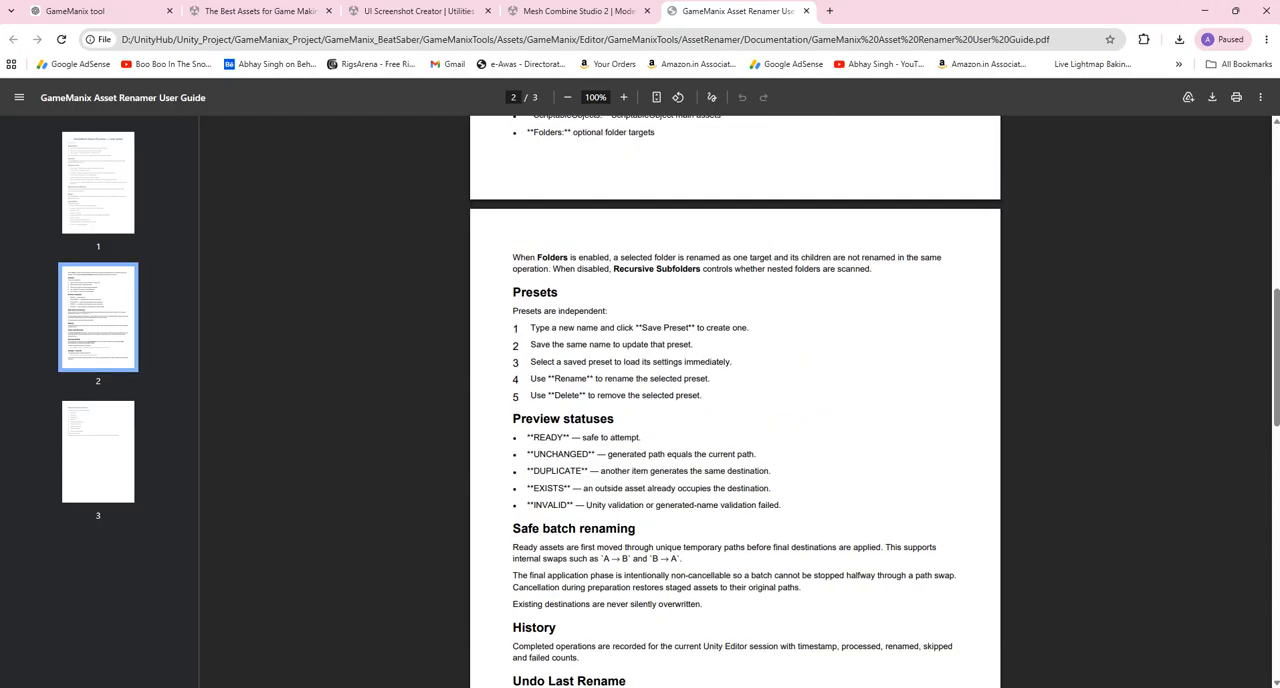
click(806, 11)
click(1205, 13)
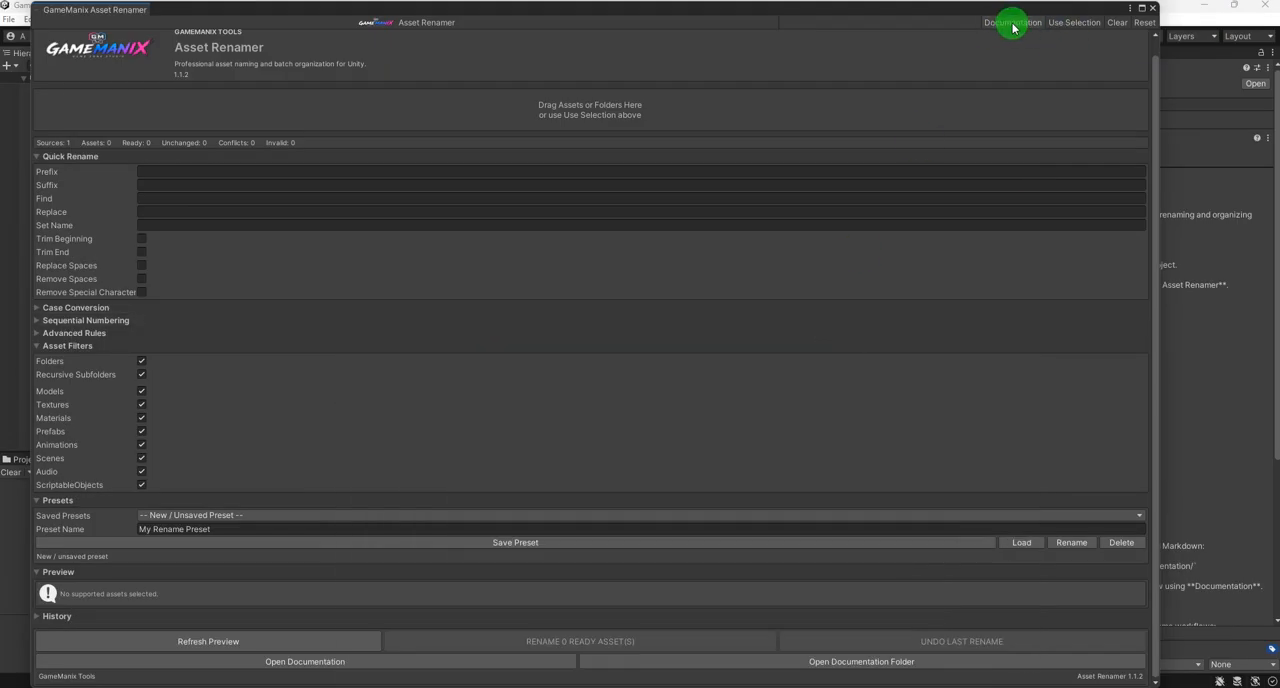
- Open the documentation folder from Asset Renamer, inspect the files in its Documentation subfolder, and close File Explorer
click(851, 665)
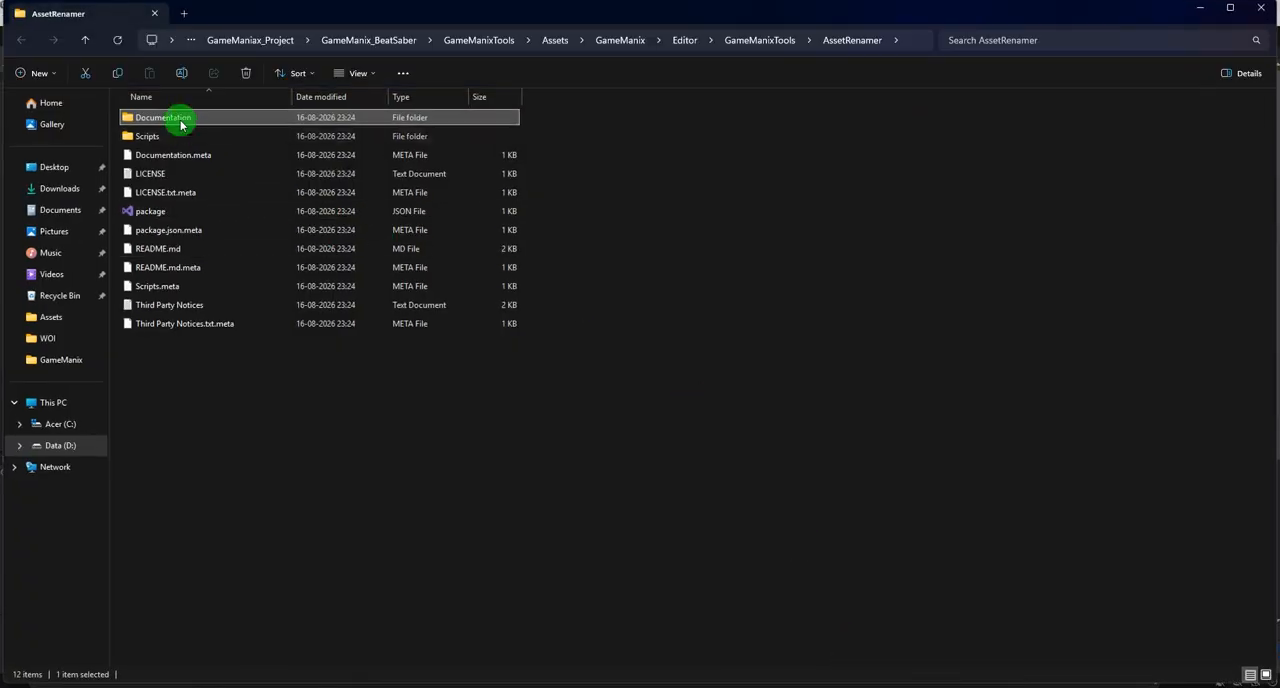
click(178, 118)
double_click(178, 118)
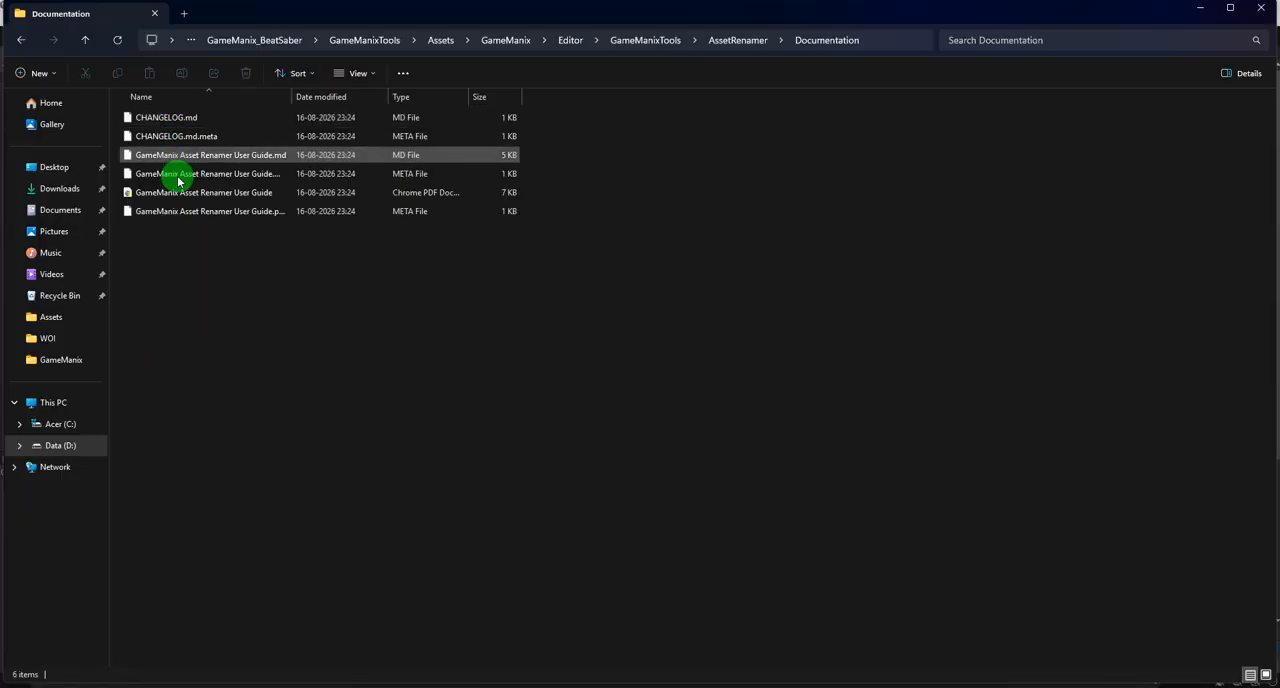
click(1266, 10)
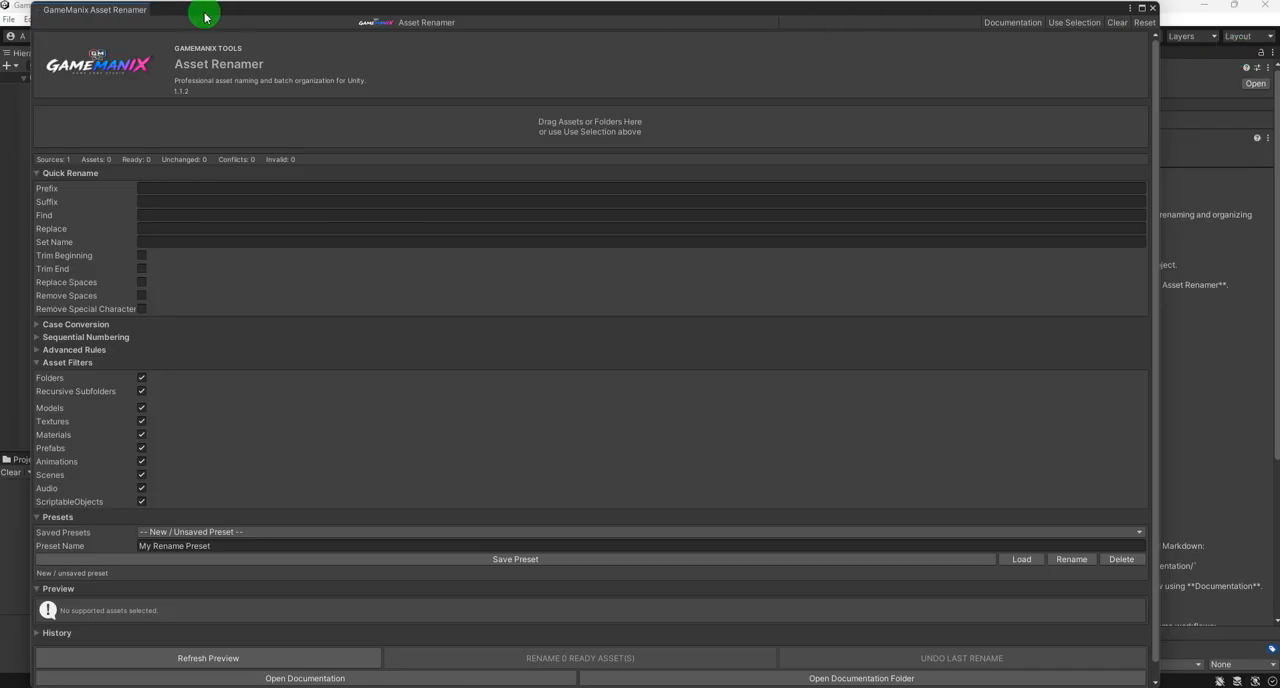
- Dock a widened Asset Renamer alongside Inspector and Lighting, and browse to the asset renamer test folder inside Samples Scene
drag(109, 12, 1198, 60)
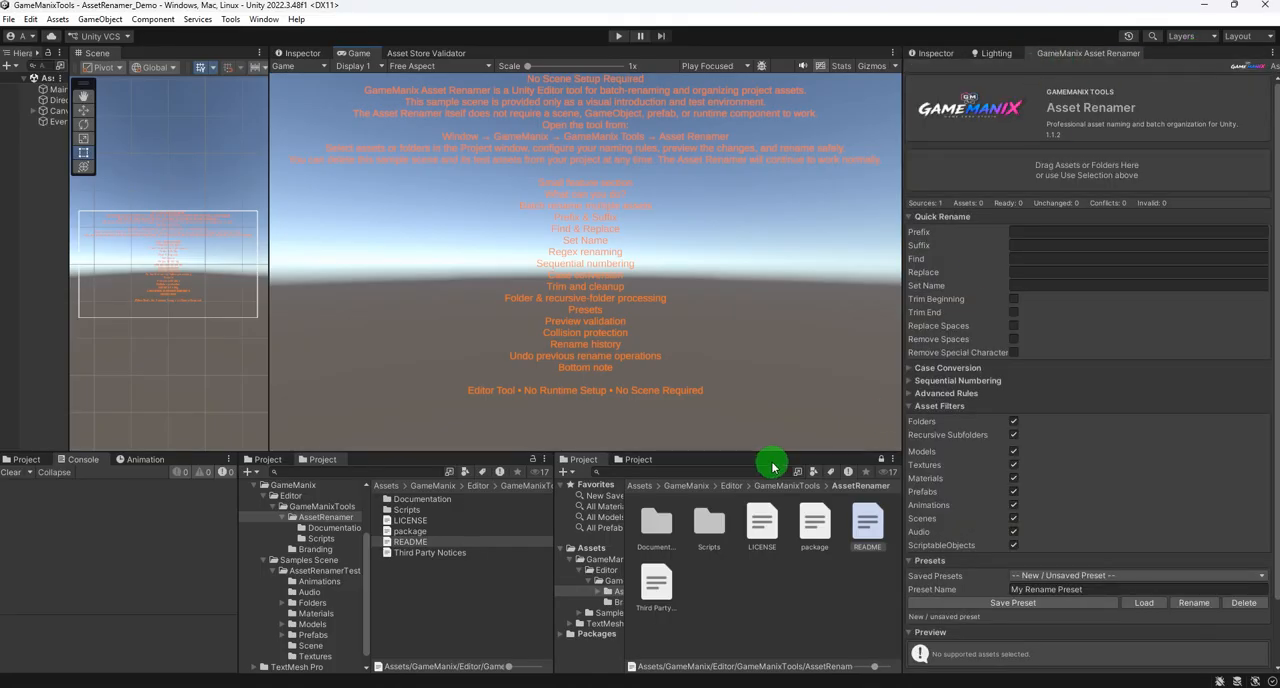
click(433, 490)
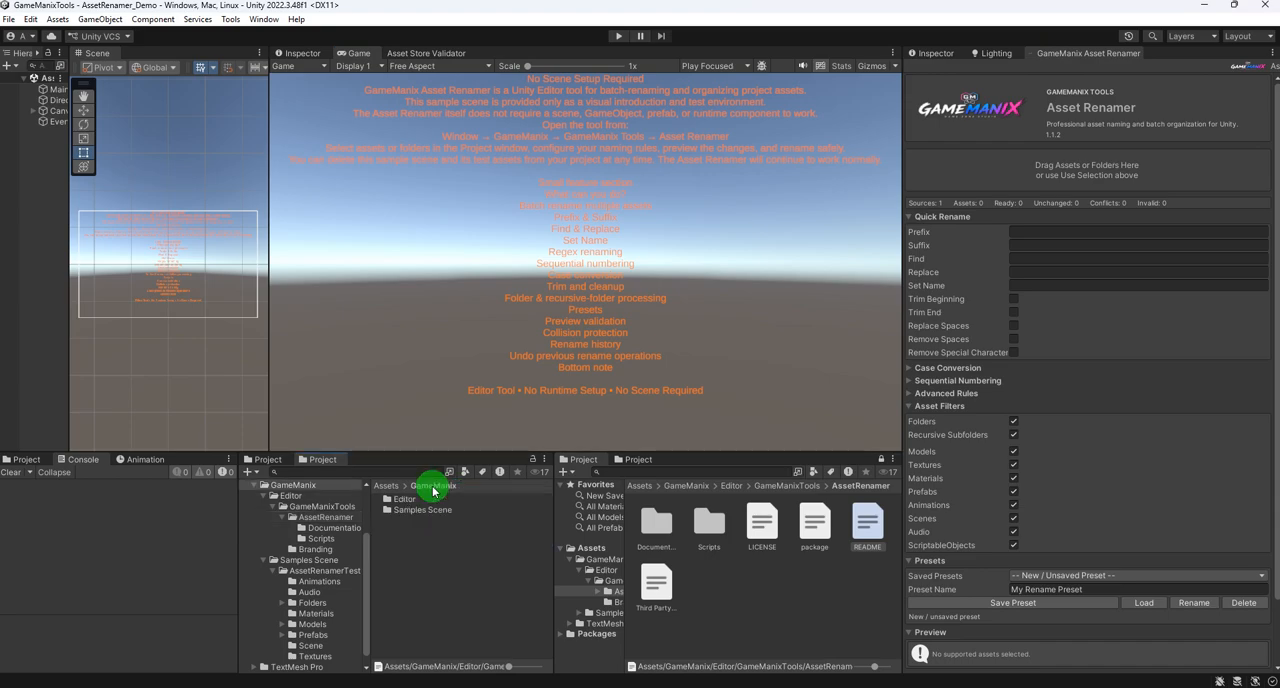
double_click(412, 510)
double_click(413, 503)
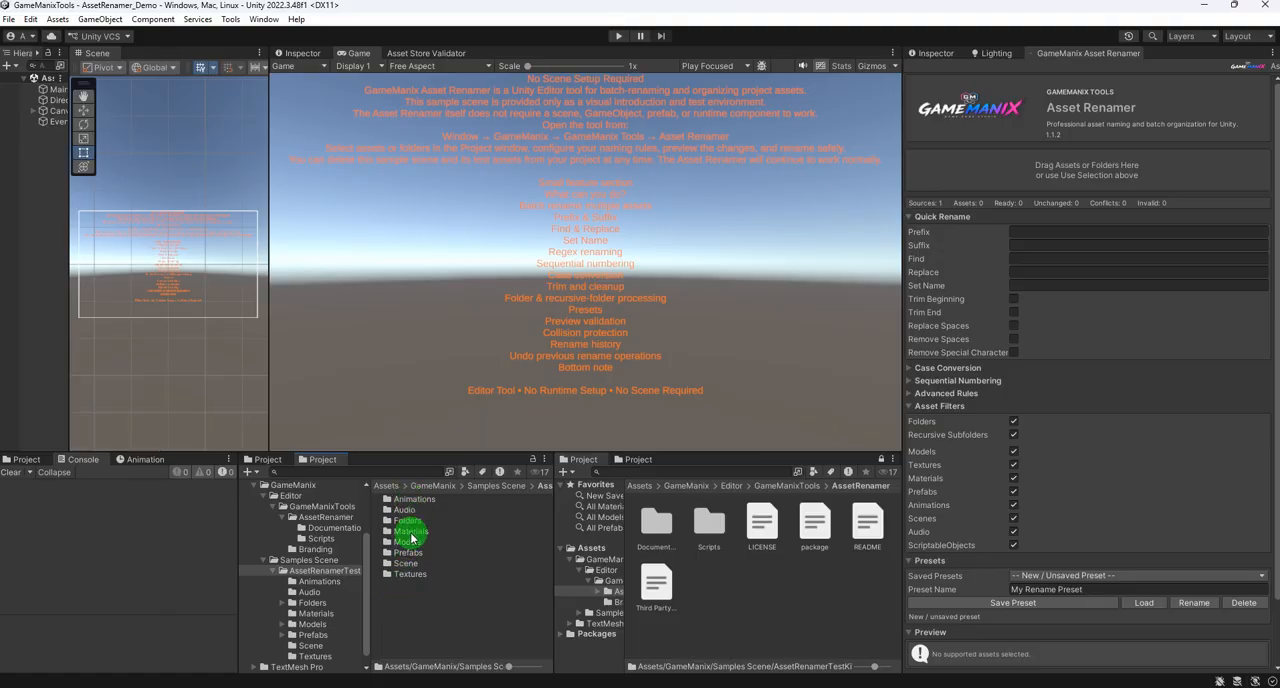
drag(901, 262, 677, 286)
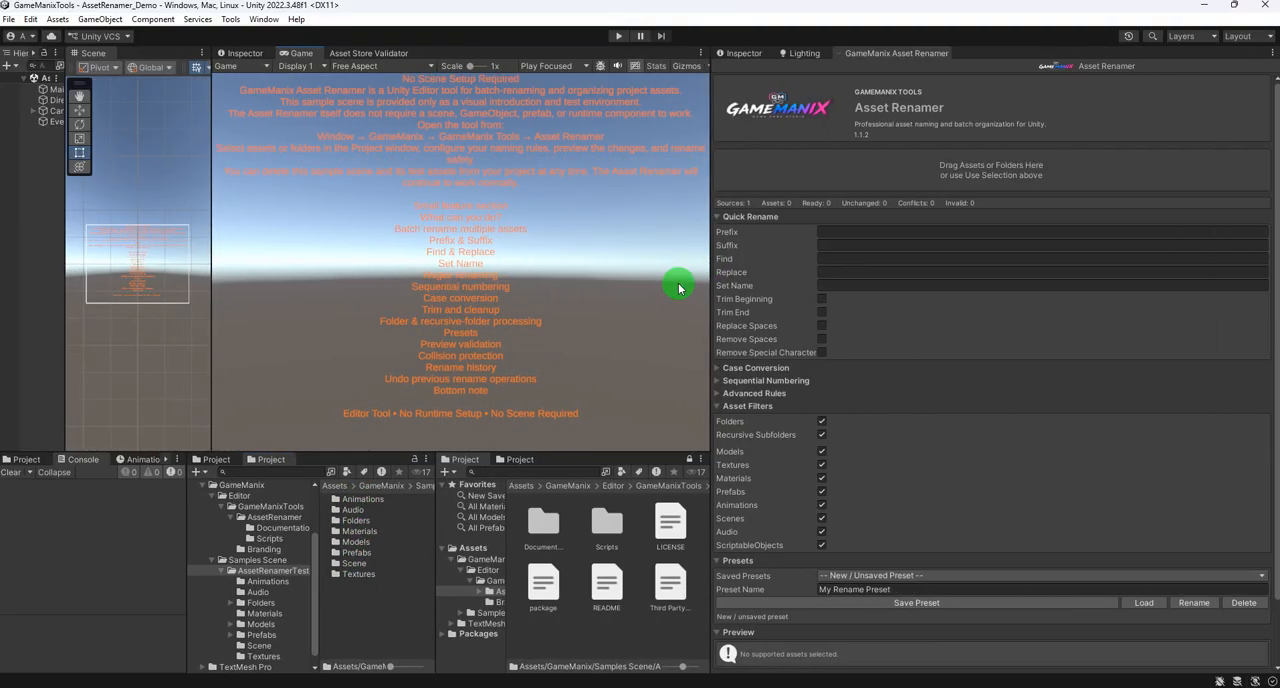
- Look over the prefabs in the test kit's Prefabs folder and open its Nested subfolder
double_click(358, 553)
click(365, 510)
shift+click(364, 607)
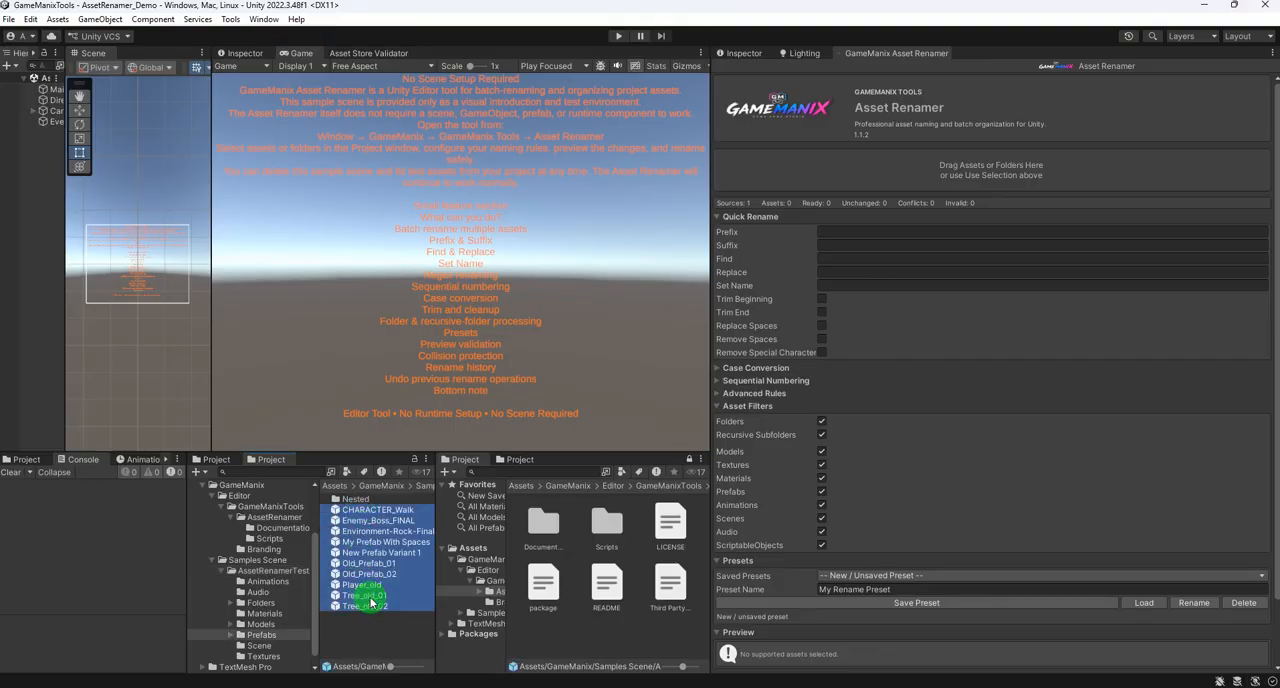
click(372, 509)
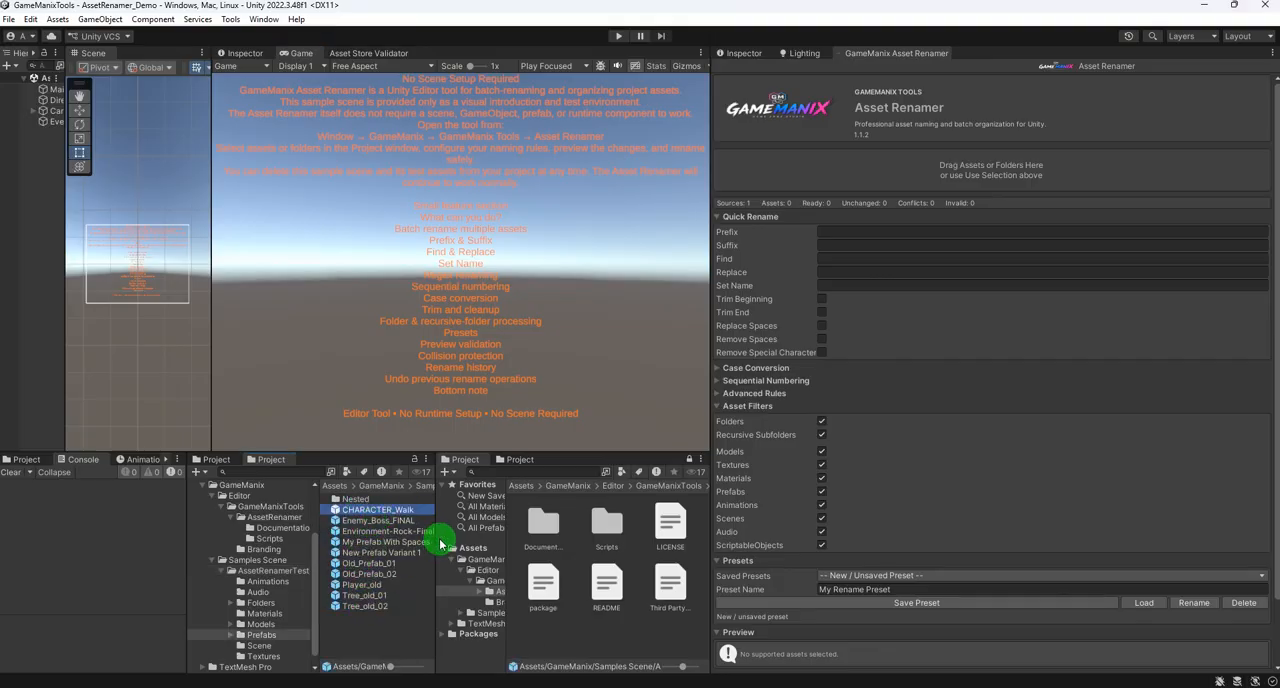
drag(436, 535, 460, 533)
click(361, 501)
double_click(361, 501)
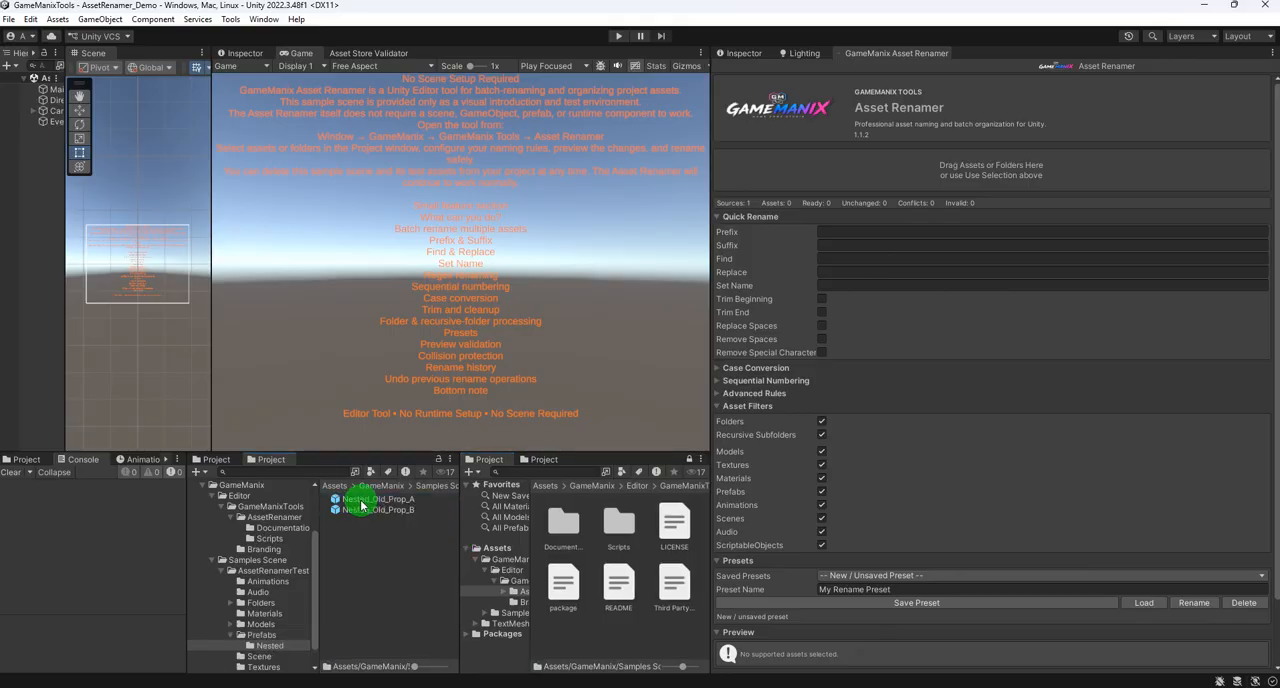
- Add the prefabs Nested_Old_Prop_A and Nested_Old_Prop_B to Asset Renamer as sources
click(382, 499)
shift+click(375, 510)
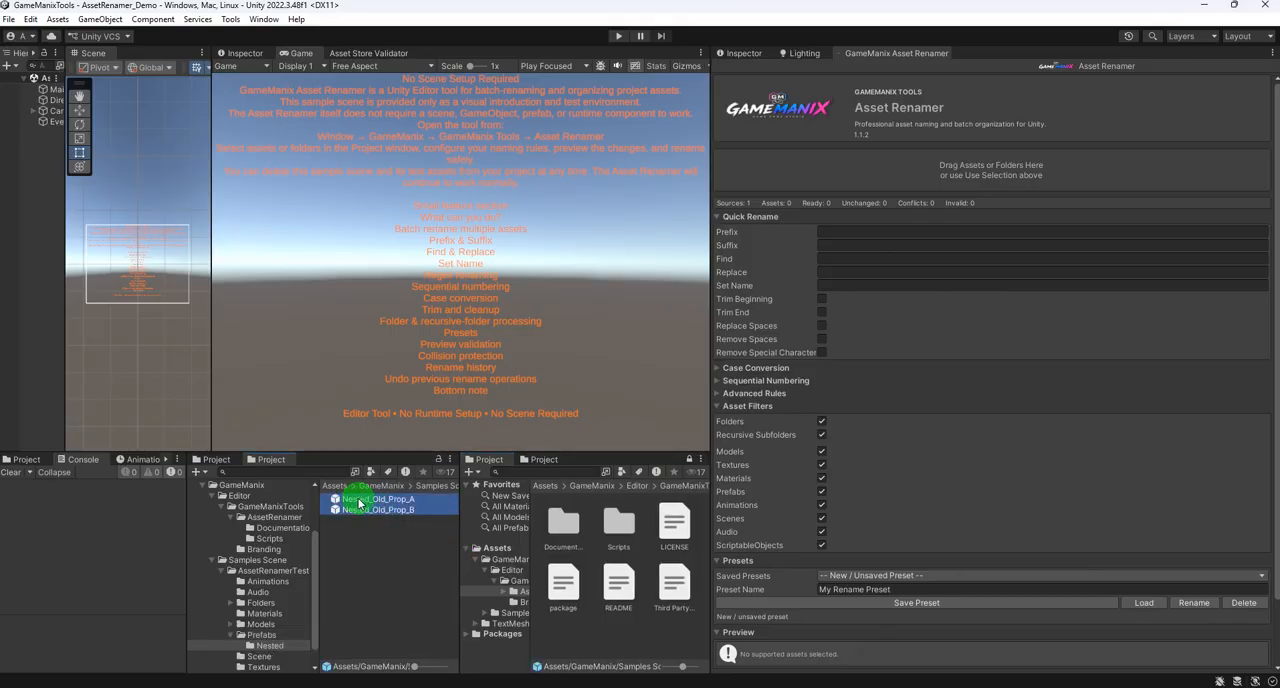
drag(358, 503, 943, 171)
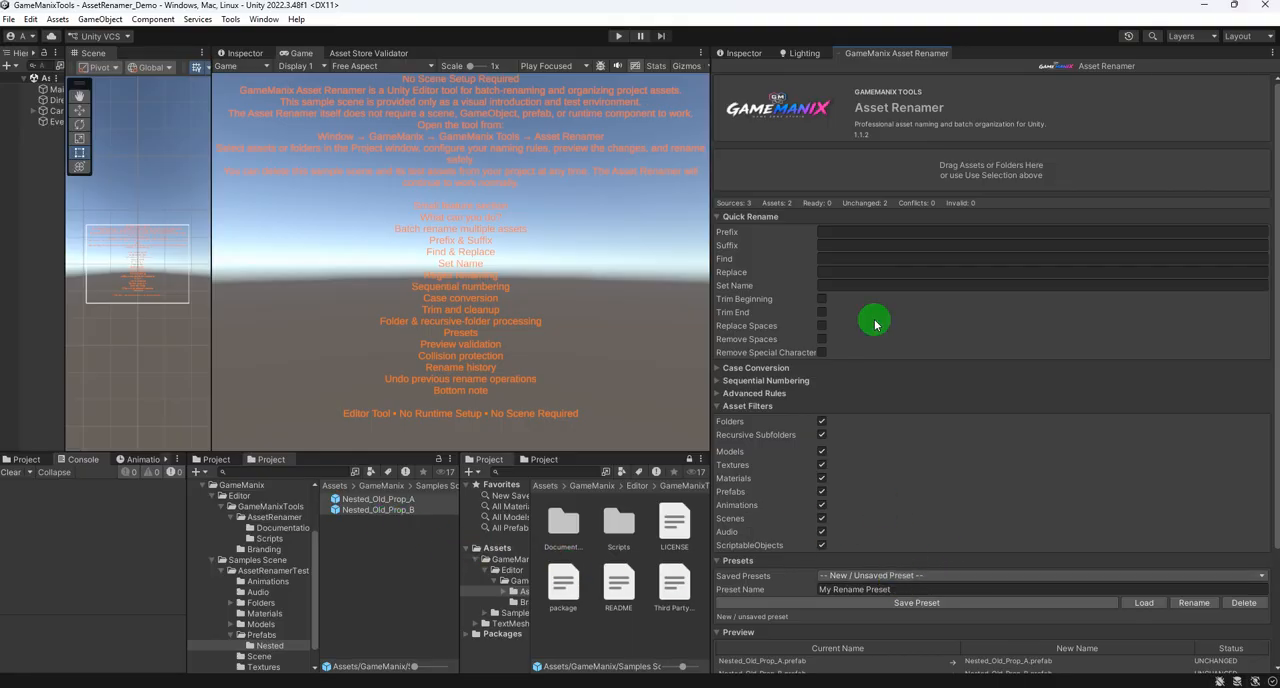
- Set the prefix to GM_ and batch-rename the two nested prefabs
click(832, 232)
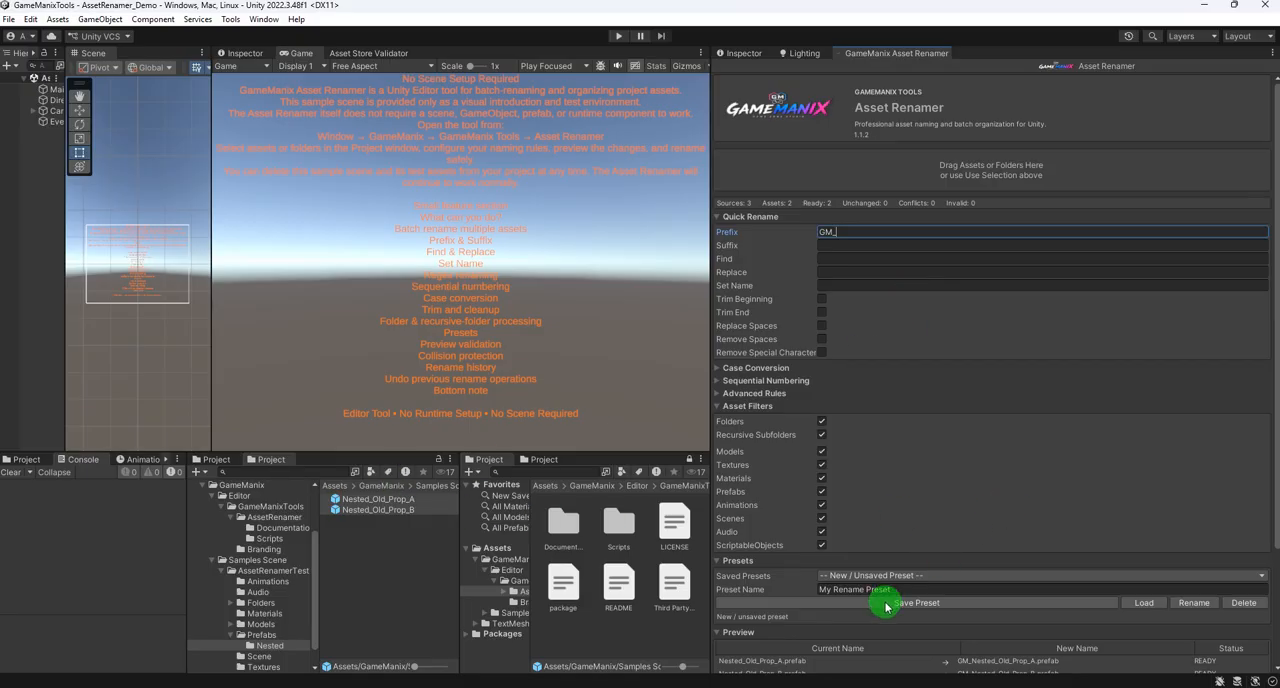
scroll(1029, 591, down, 3)
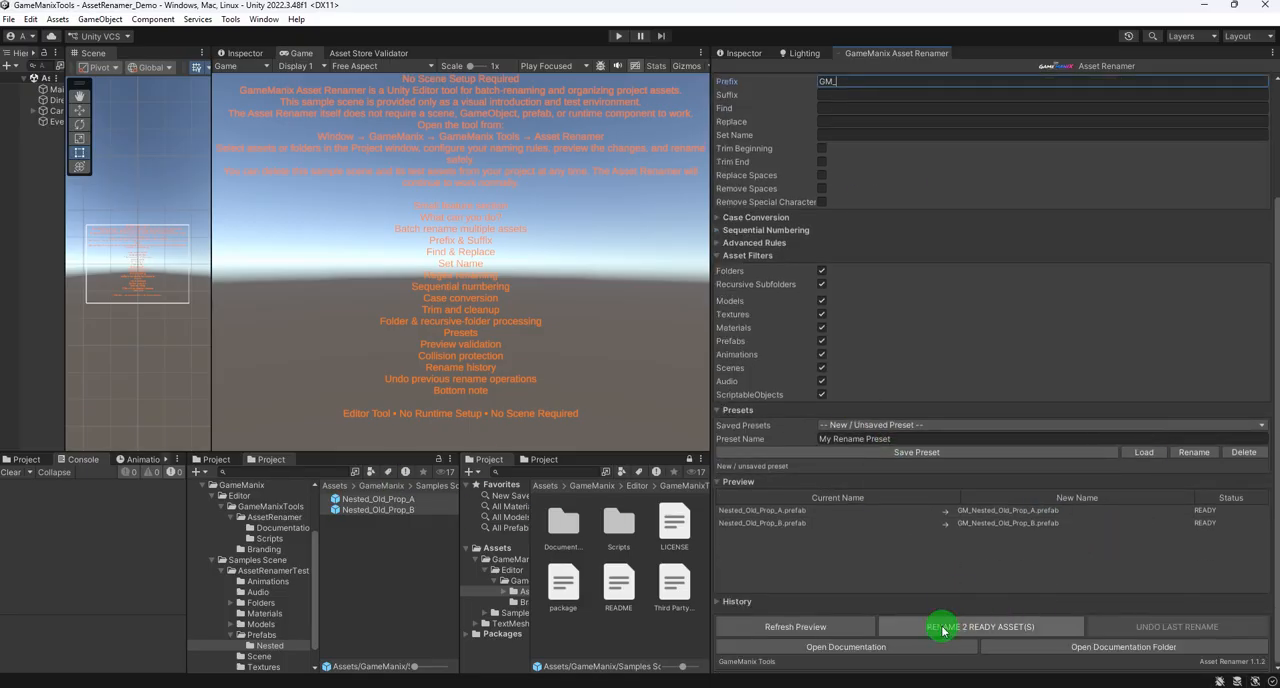
click(945, 626)
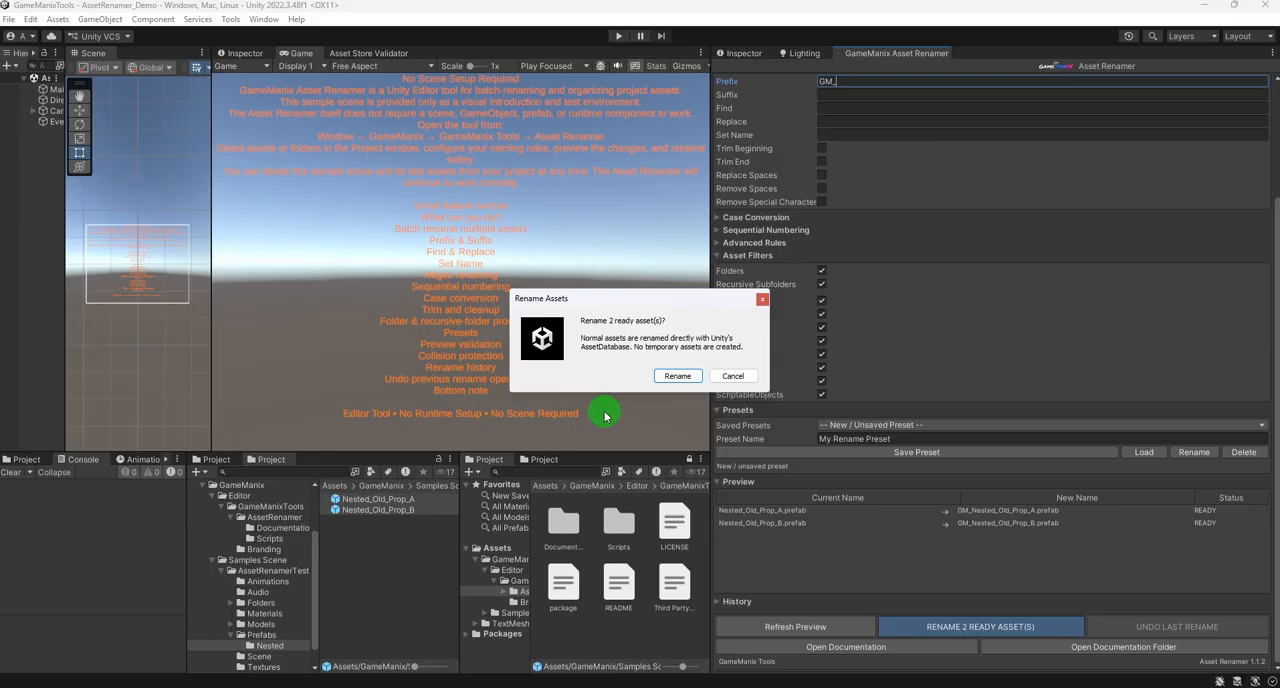
click(677, 375)
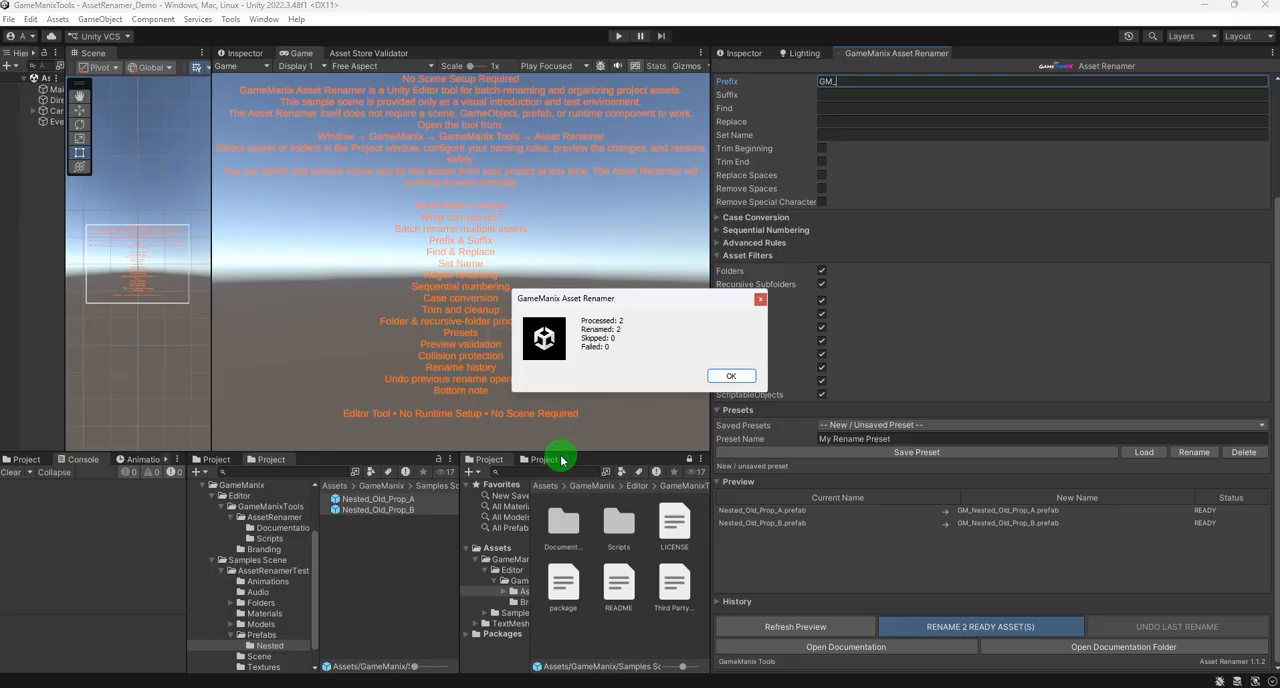
click(733, 373)
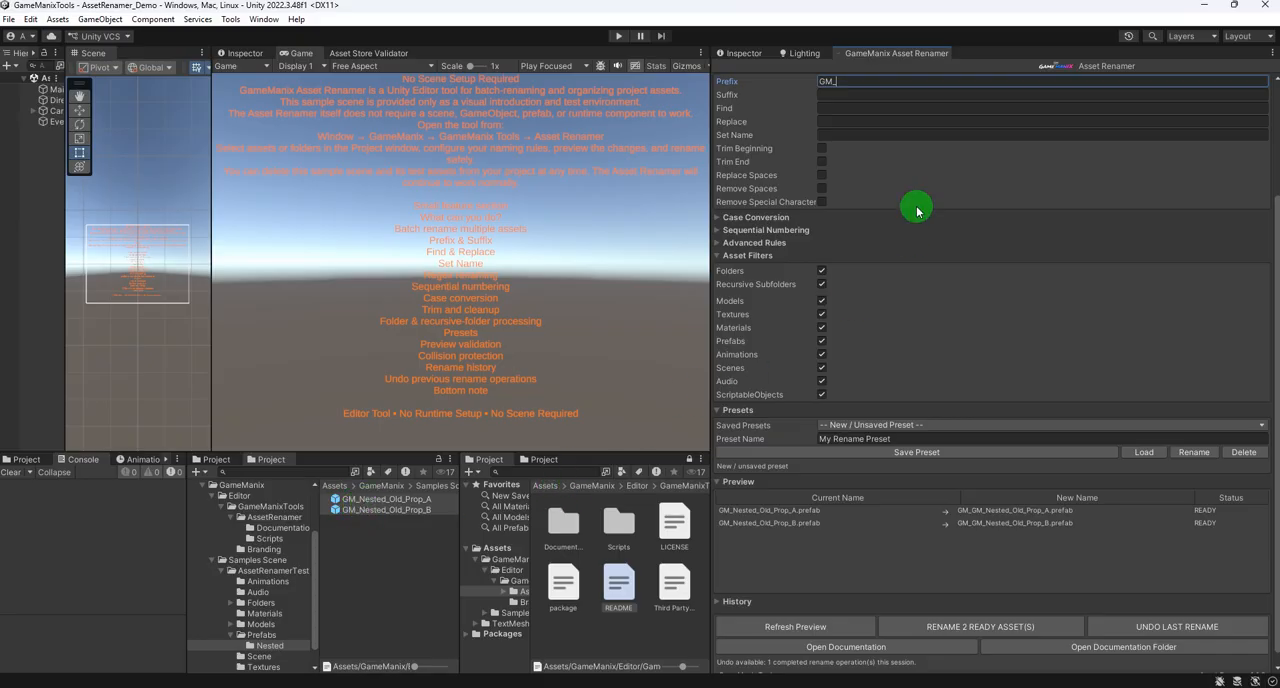
- Set the rename suffix to _GM and clear the prefix
scroll(880, 195, up, 3)
click(832, 216)
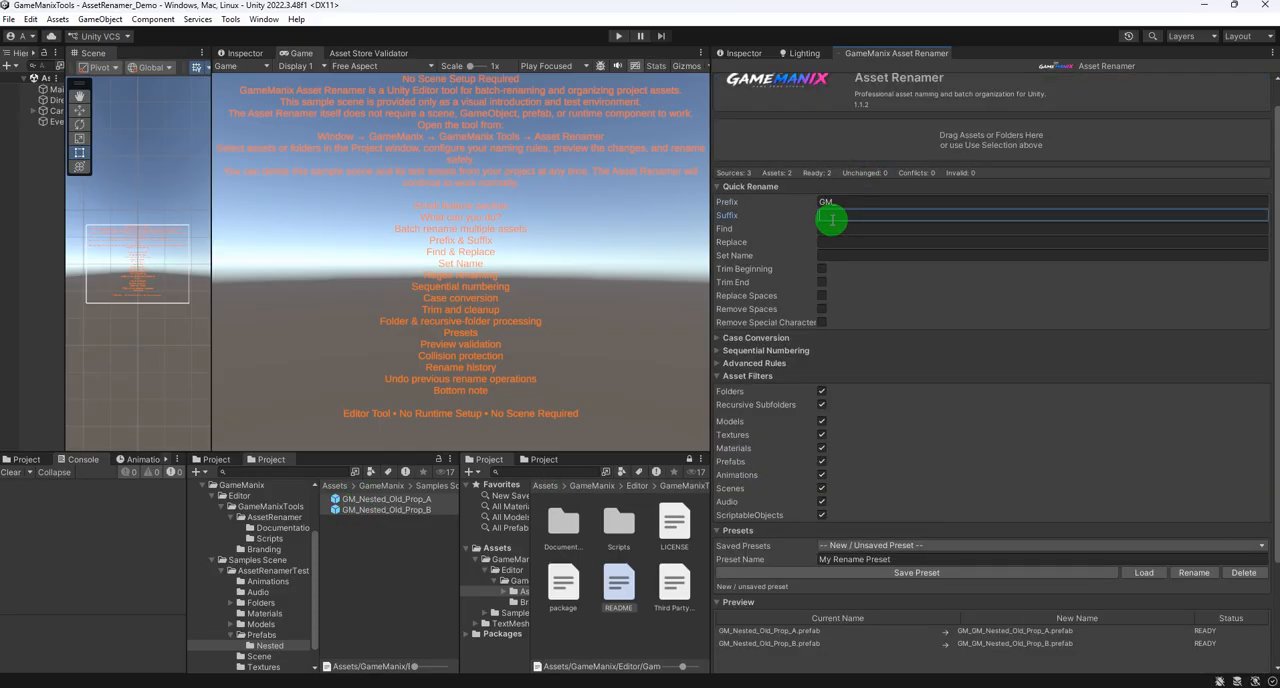
text(GM)
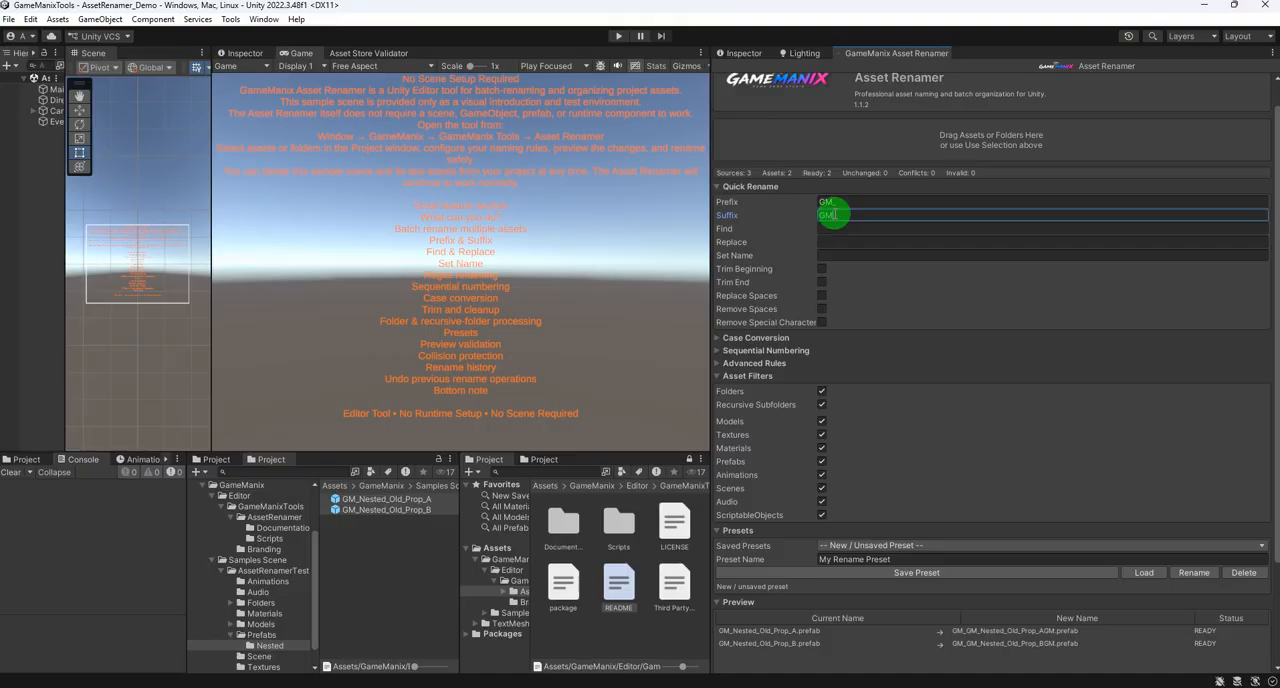
click(835, 201)
key(BackSpace)
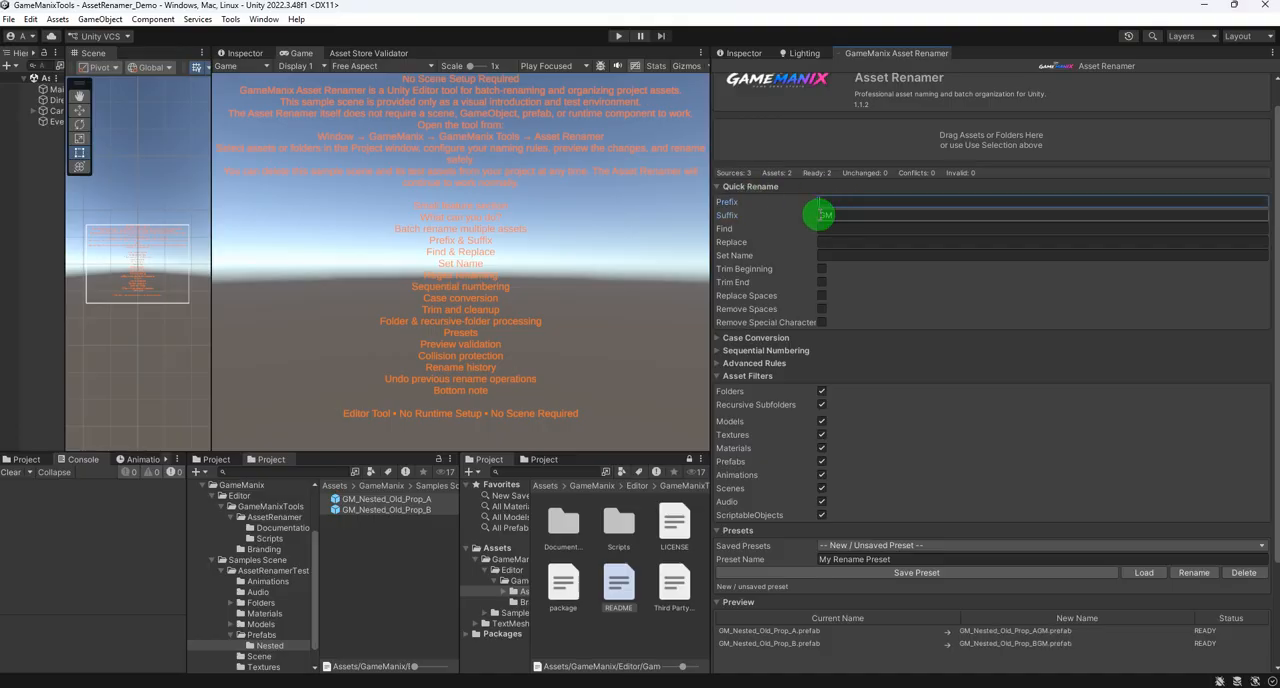
click(820, 215)
text(_)
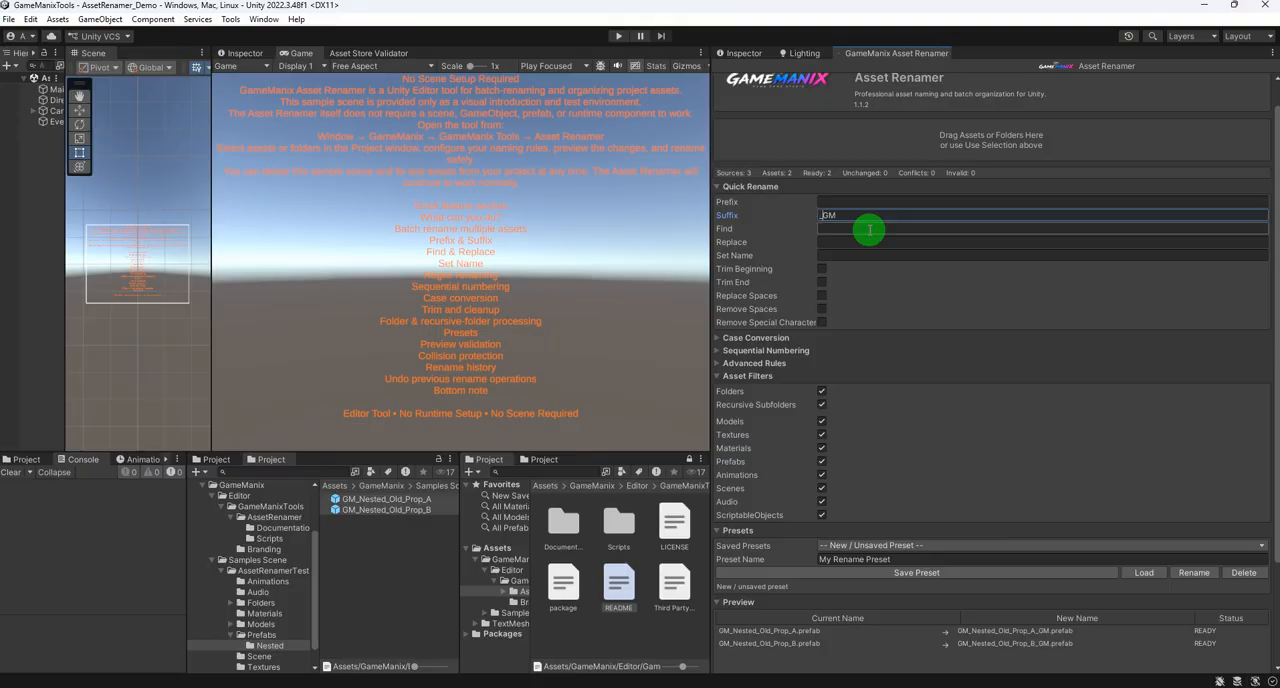
- Apply the suffix rename to both nested prefabs and widen the asset list to fit their names
scroll(980, 463, down, 3)
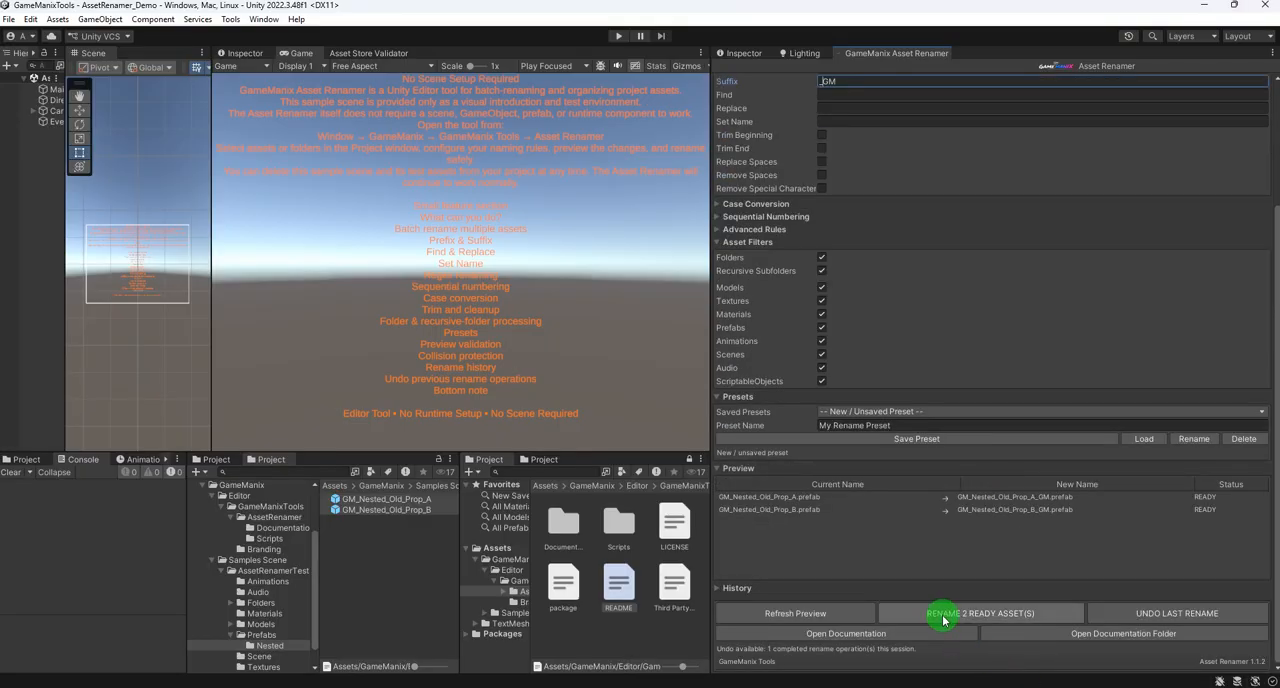
click(943, 614)
click(669, 376)
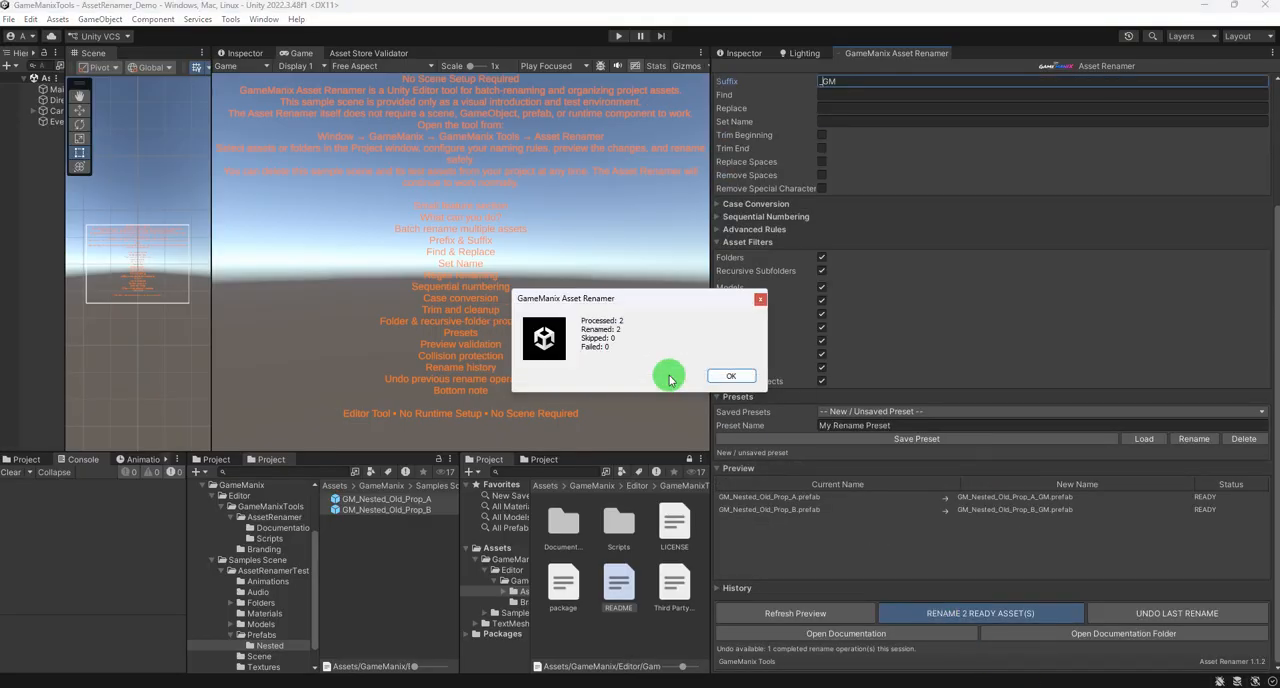
click(710, 375)
mouse_move(459, 514)
mouse_down()
mouse_move(500, 517)
mouse_move(475, 519)
mouse_up()
- Clear the rename suffix and set the find text to Nested, matching the word in the first prefab's name
scroll(865, 190, up, 2)
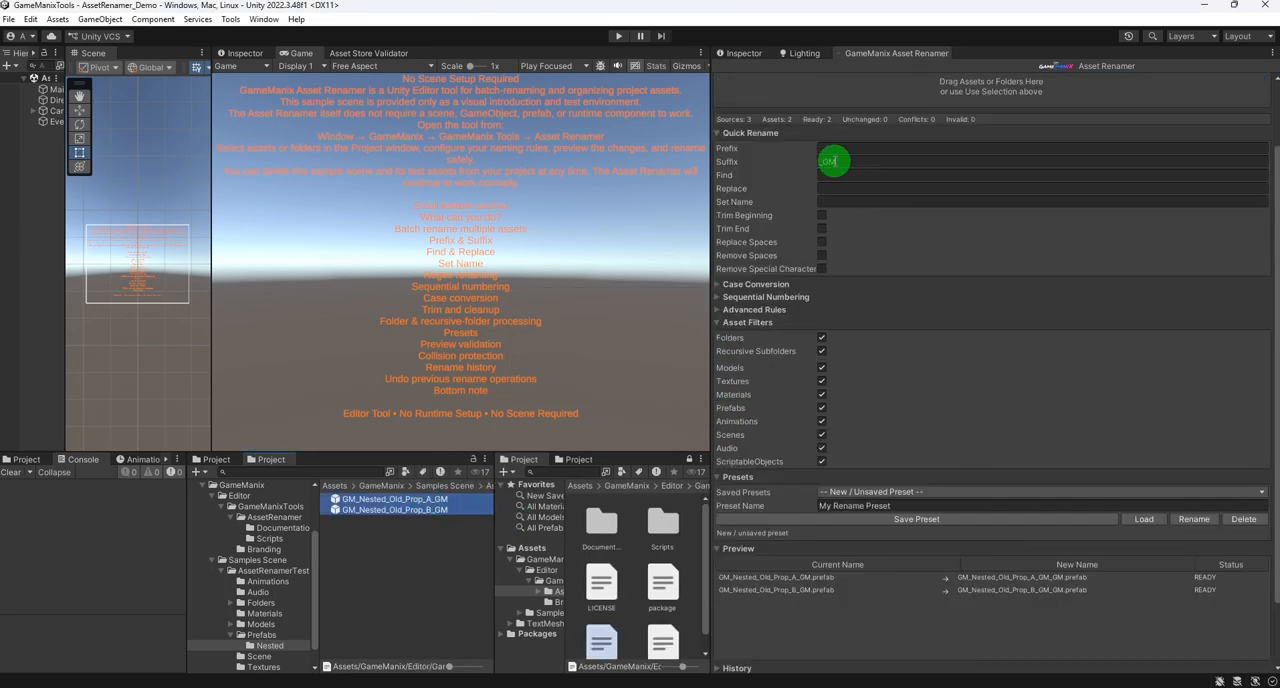
click(848, 164)
key(BackSpace)
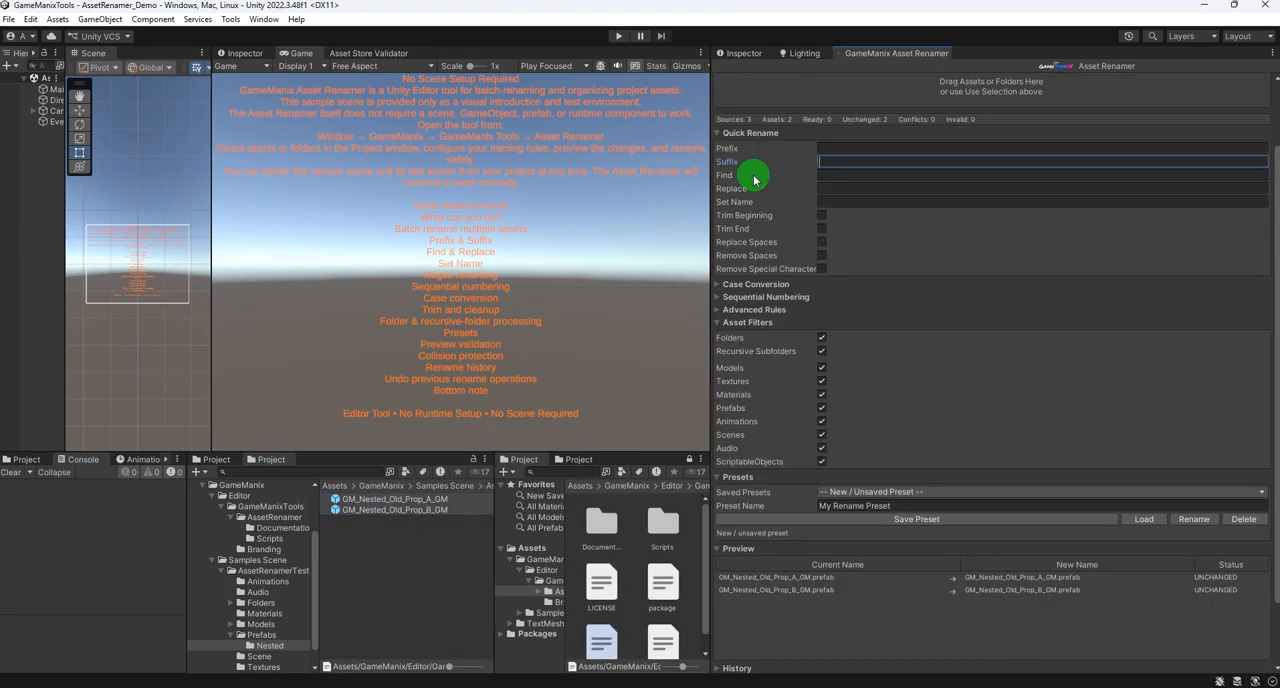
click(738, 175)
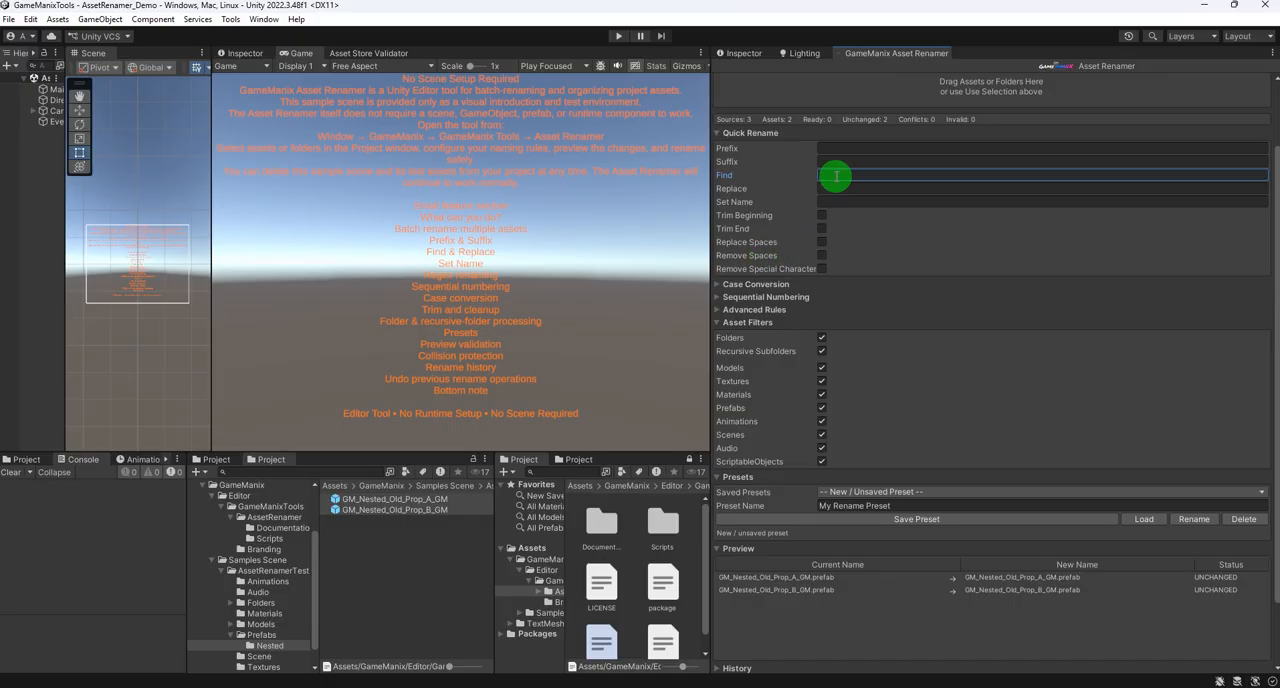
double_click(374, 499)
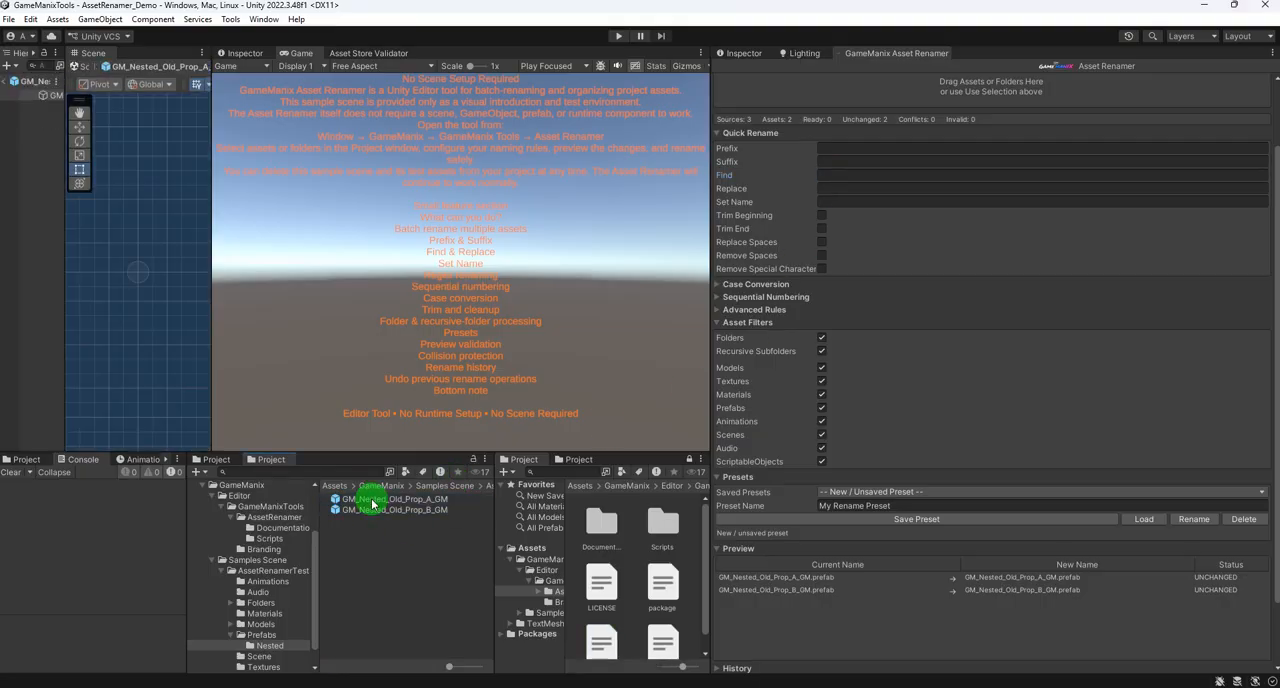
click(372, 500)
click(371, 501)
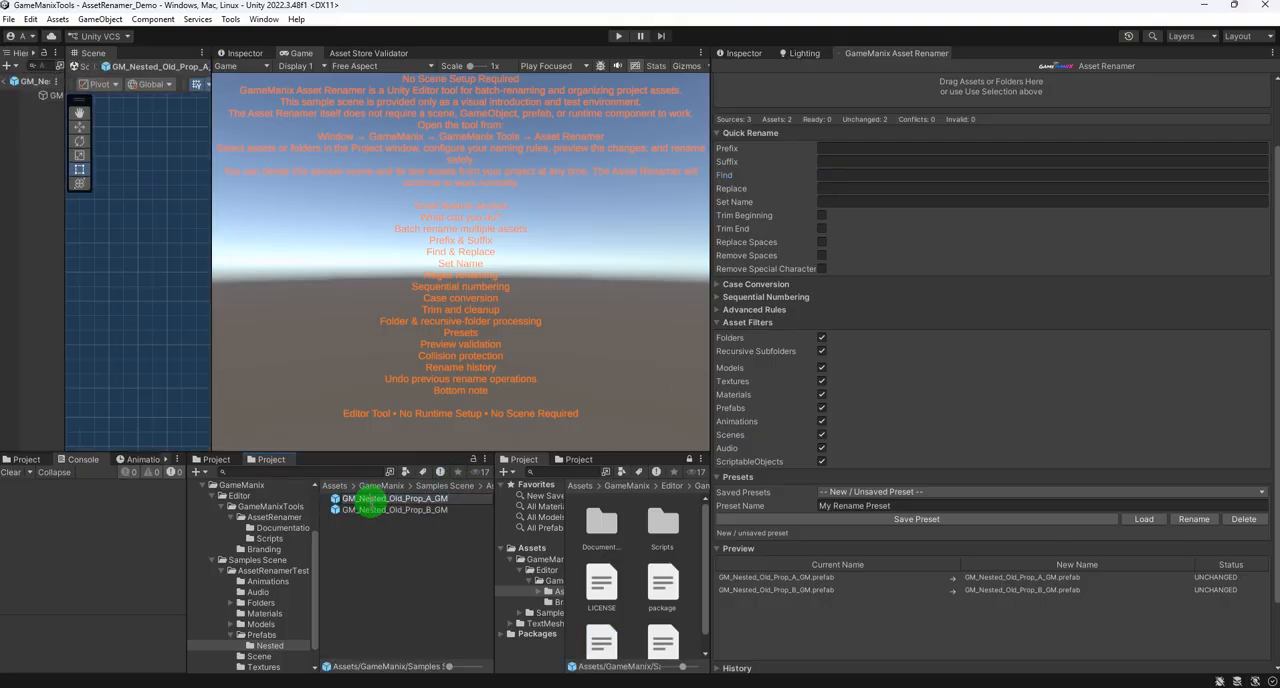
click(829, 174)
text(Nested)
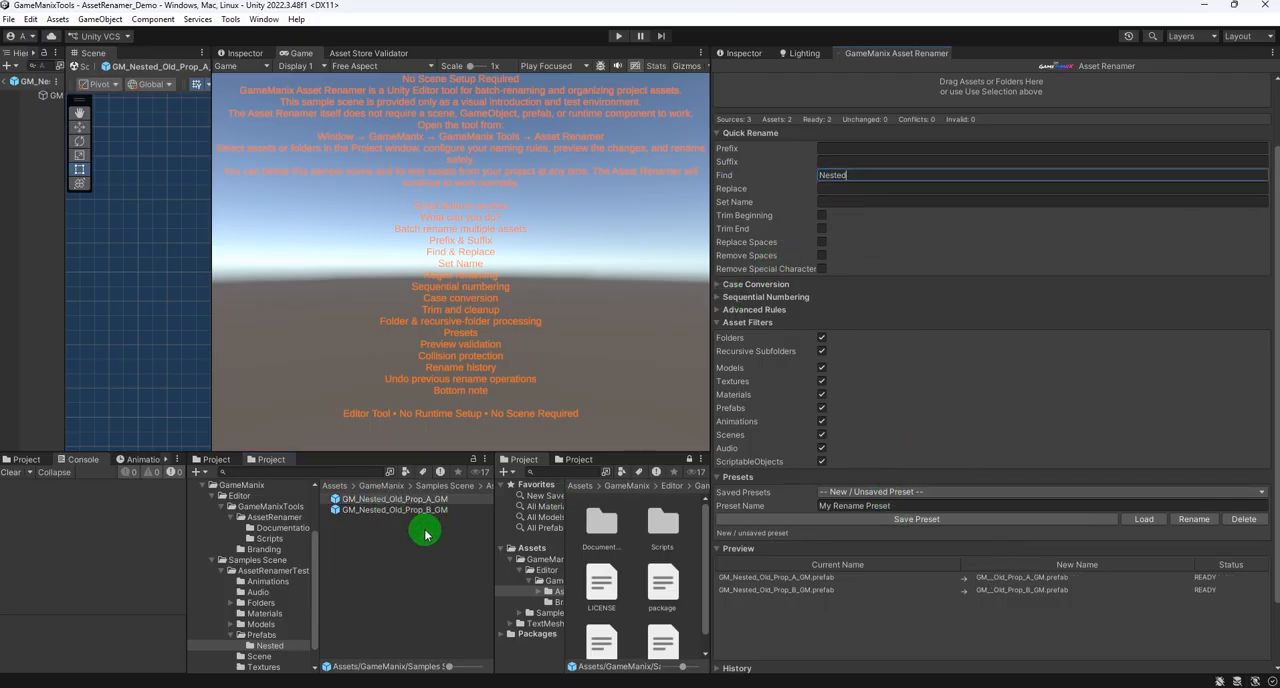
- Duplicate the prefab GM_Nested_Old_Prop_B_GM twice and rename the second copy GM_Nes_Old_Prop_B_GM 2
click(377, 512)
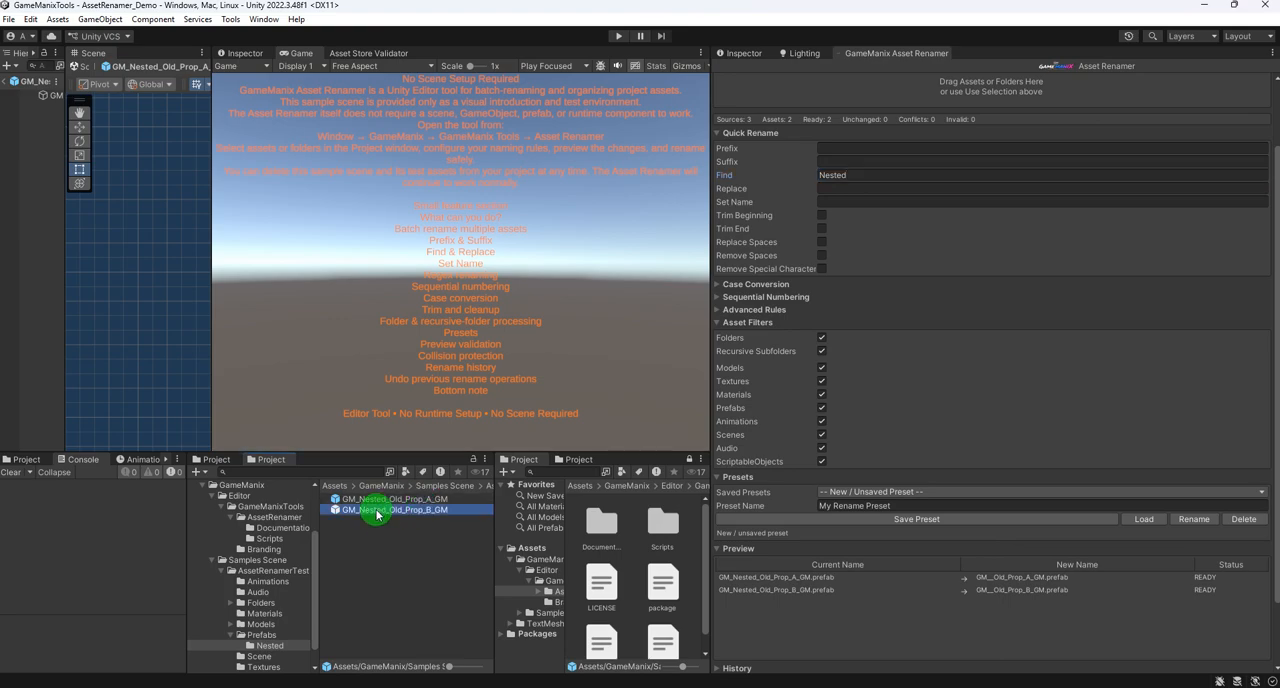
key(ctrl+d)
key(ctrl+d)
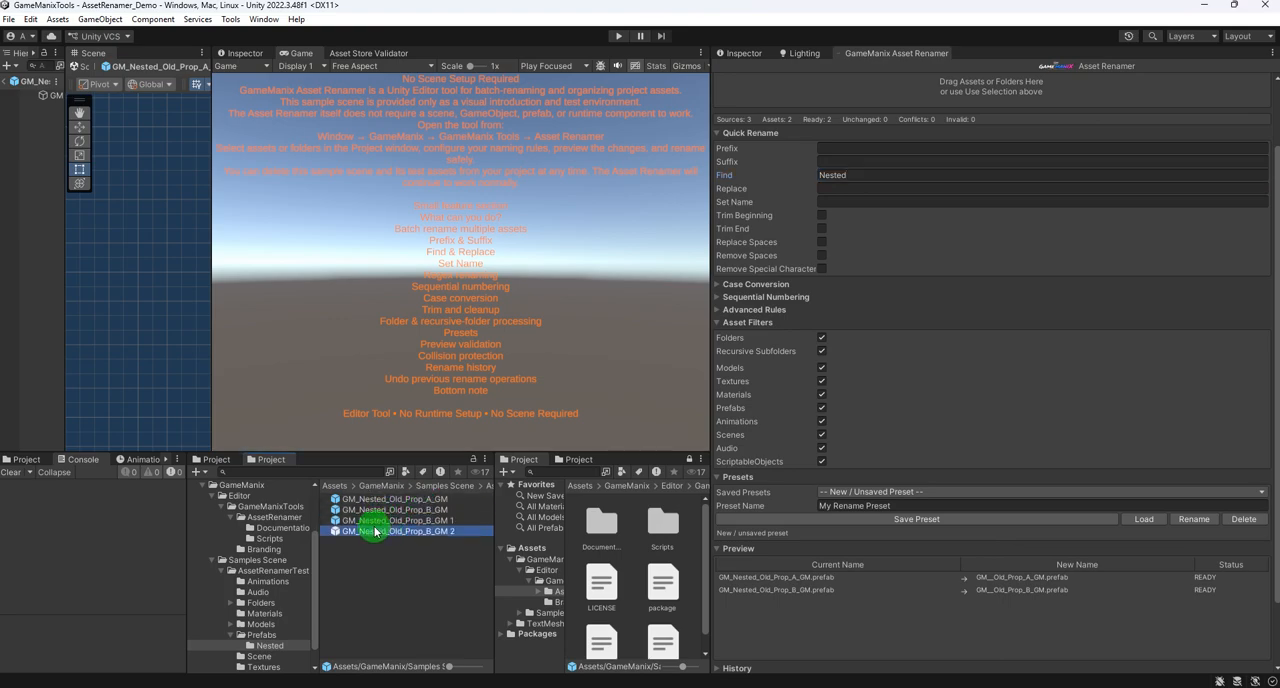
key(F2)
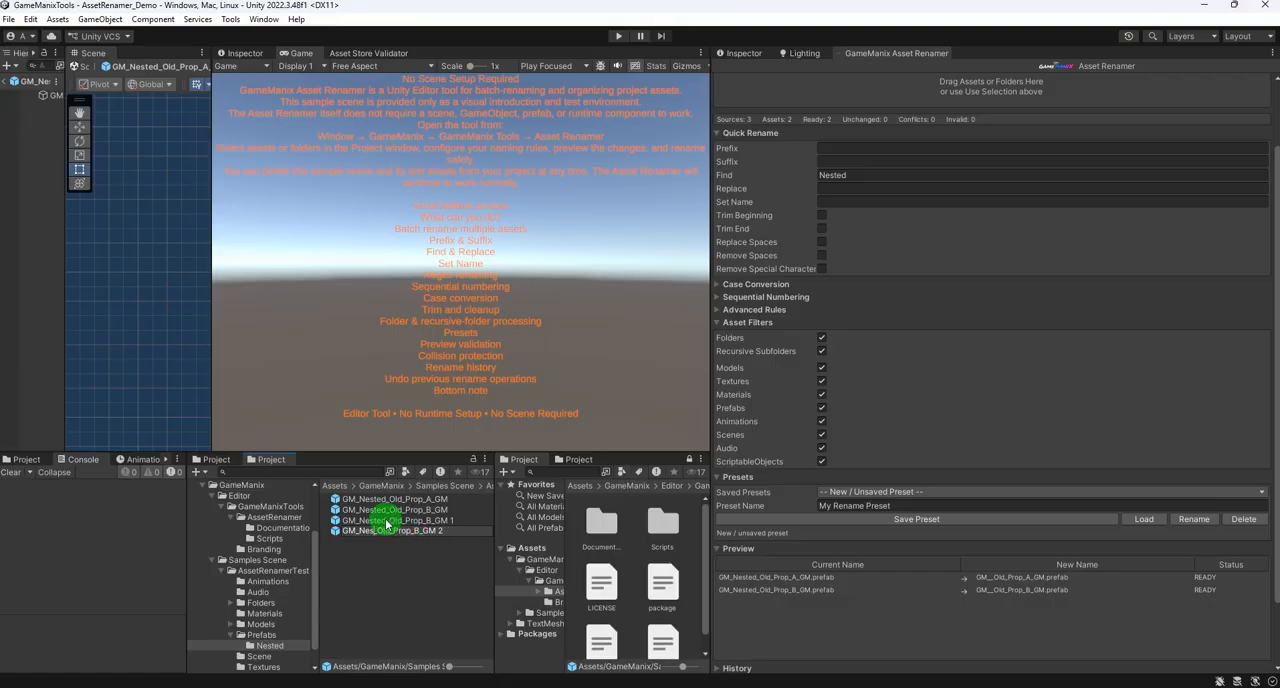
click(386, 522)
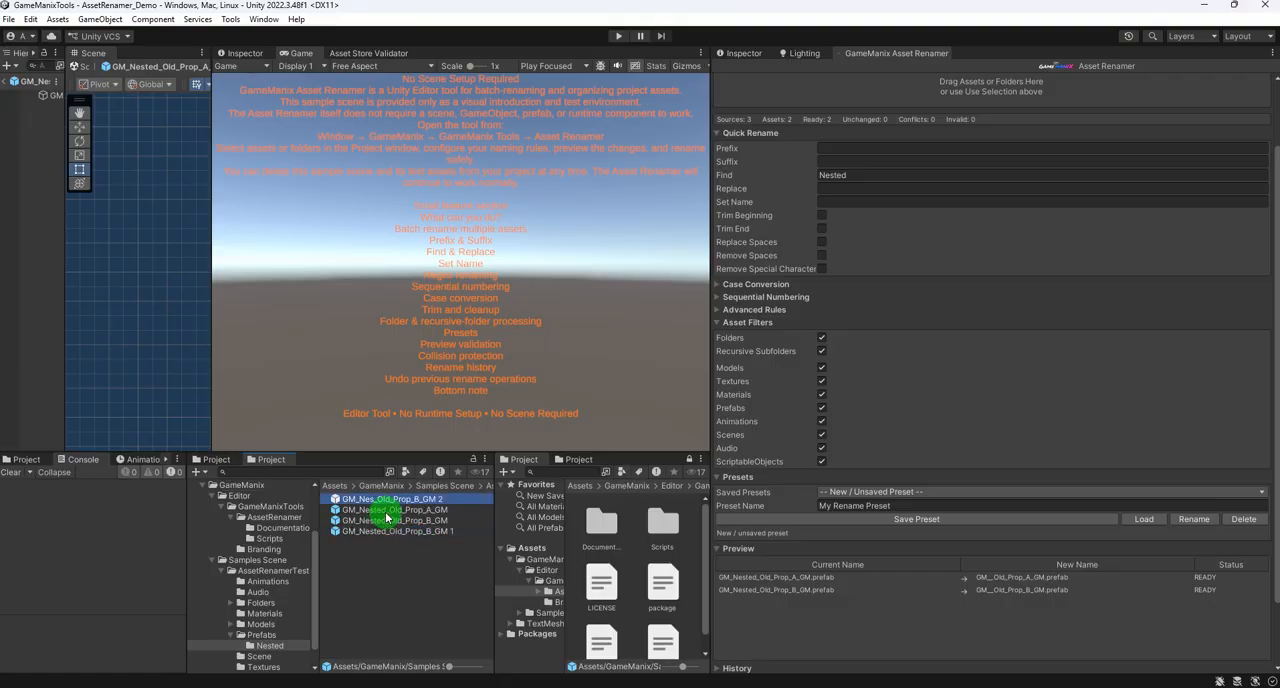
- Remove the word Nested from the remaining copy's name, making it GM__Old_Prop_B_GM 1
click(382, 532)
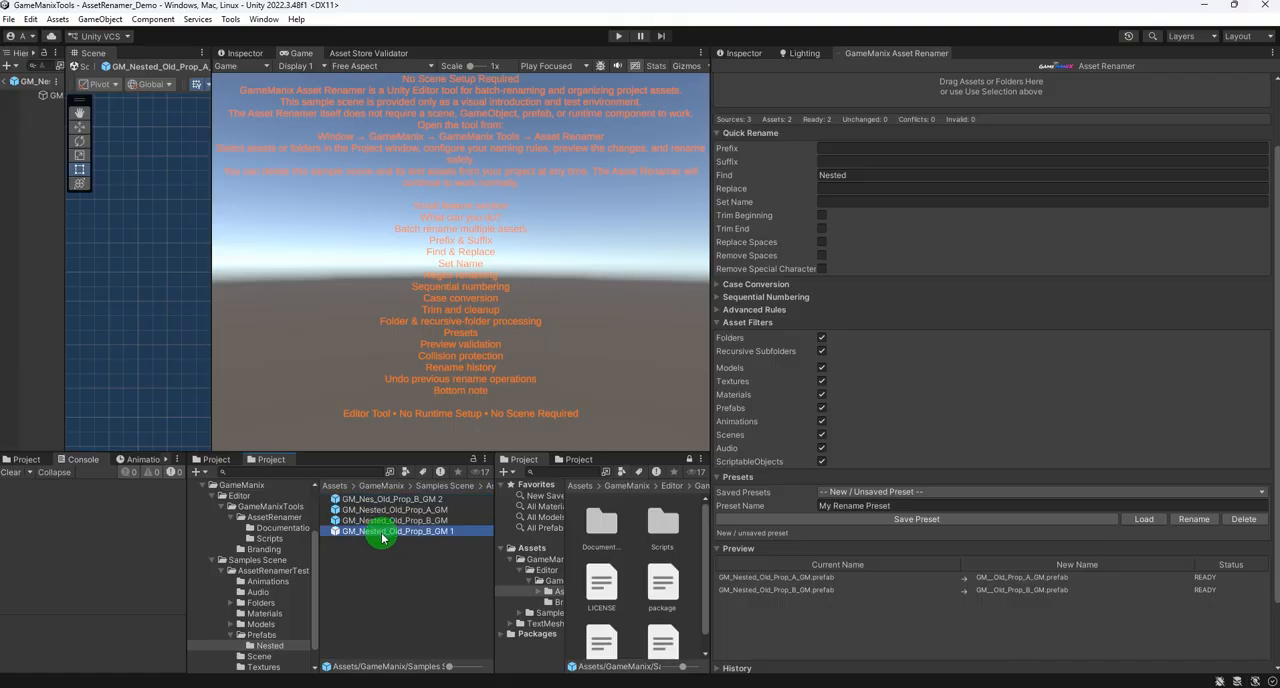
click(368, 537)
click(384, 535)
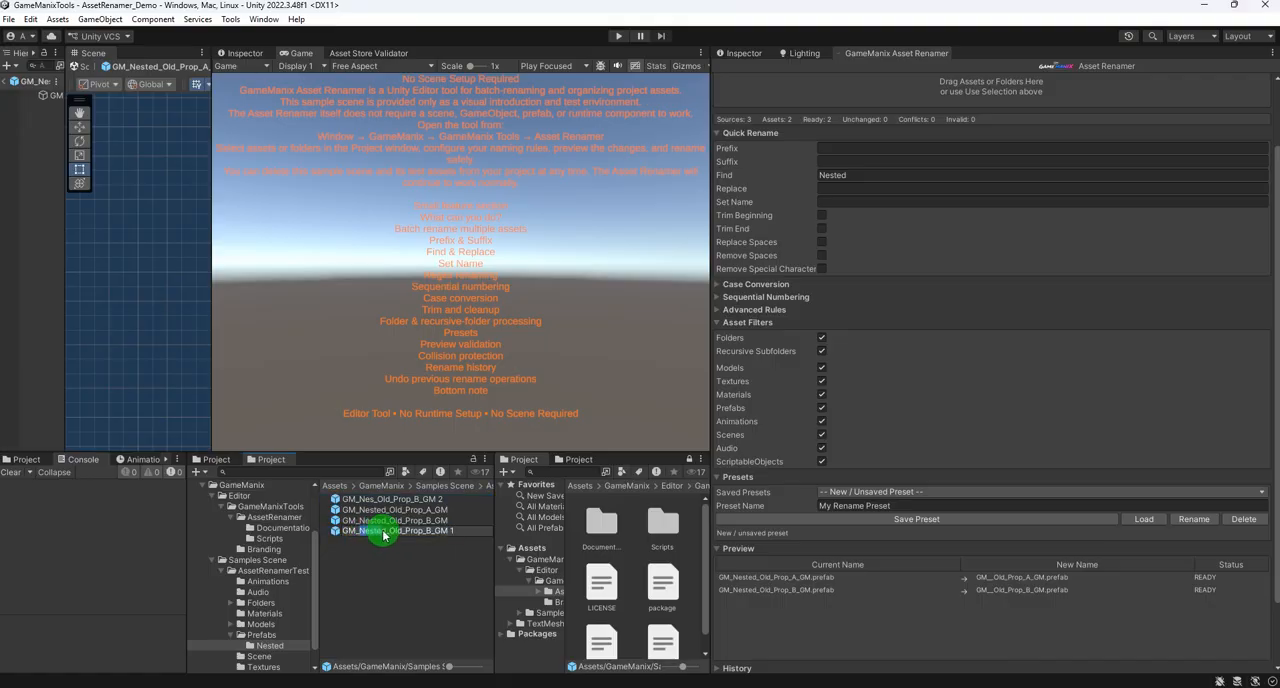
key(BackSpace)
key(Return)
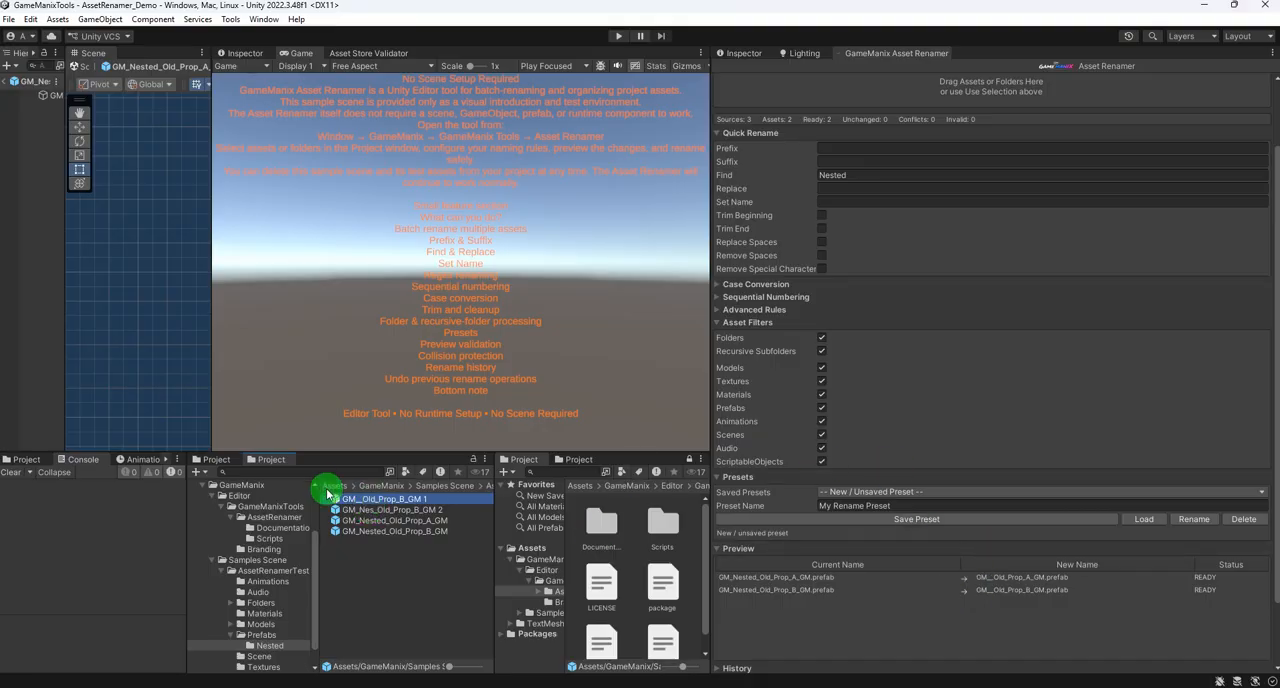
- Add all four nested prefabs to Asset Renamer as sources and set the replacement text to Replace
shift+click(398, 535)
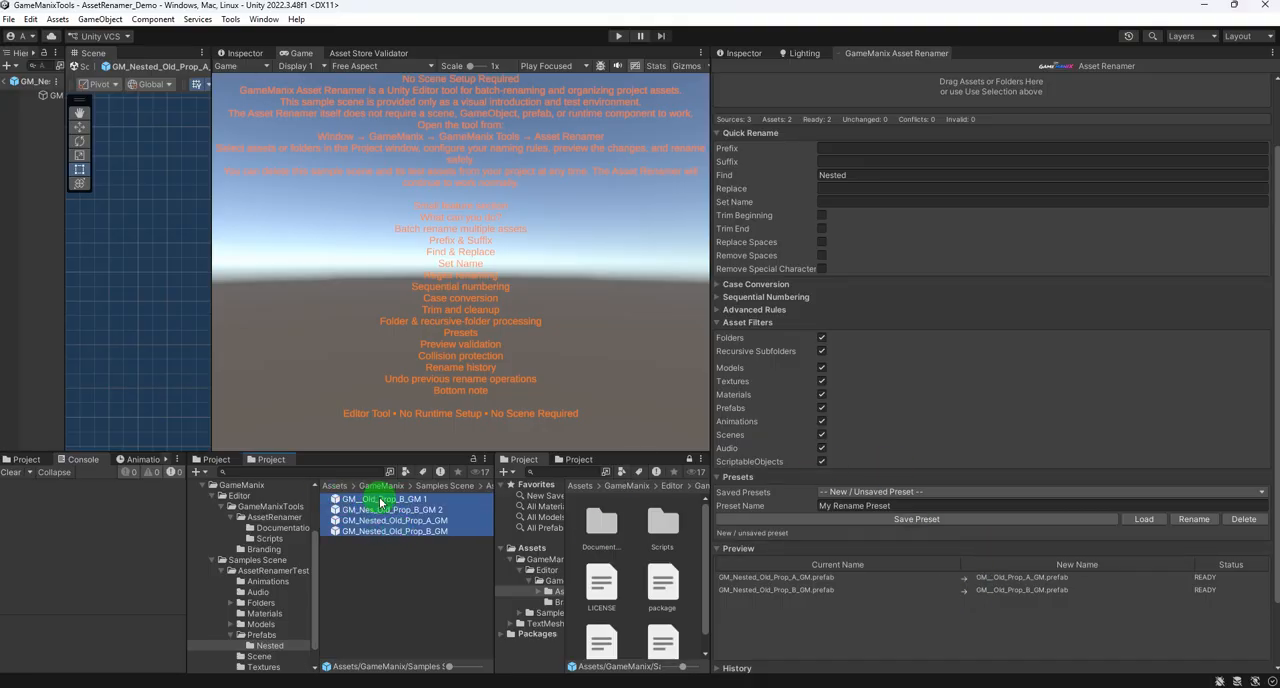
click(981, 93)
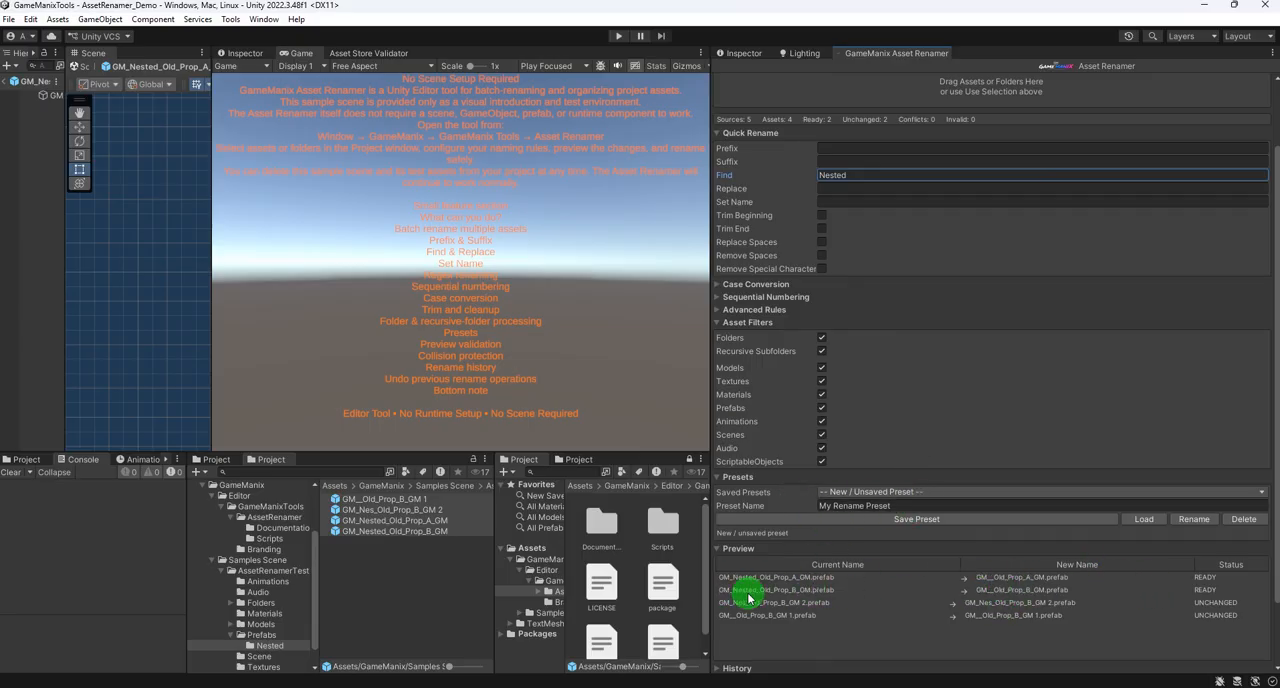
click(835, 190)
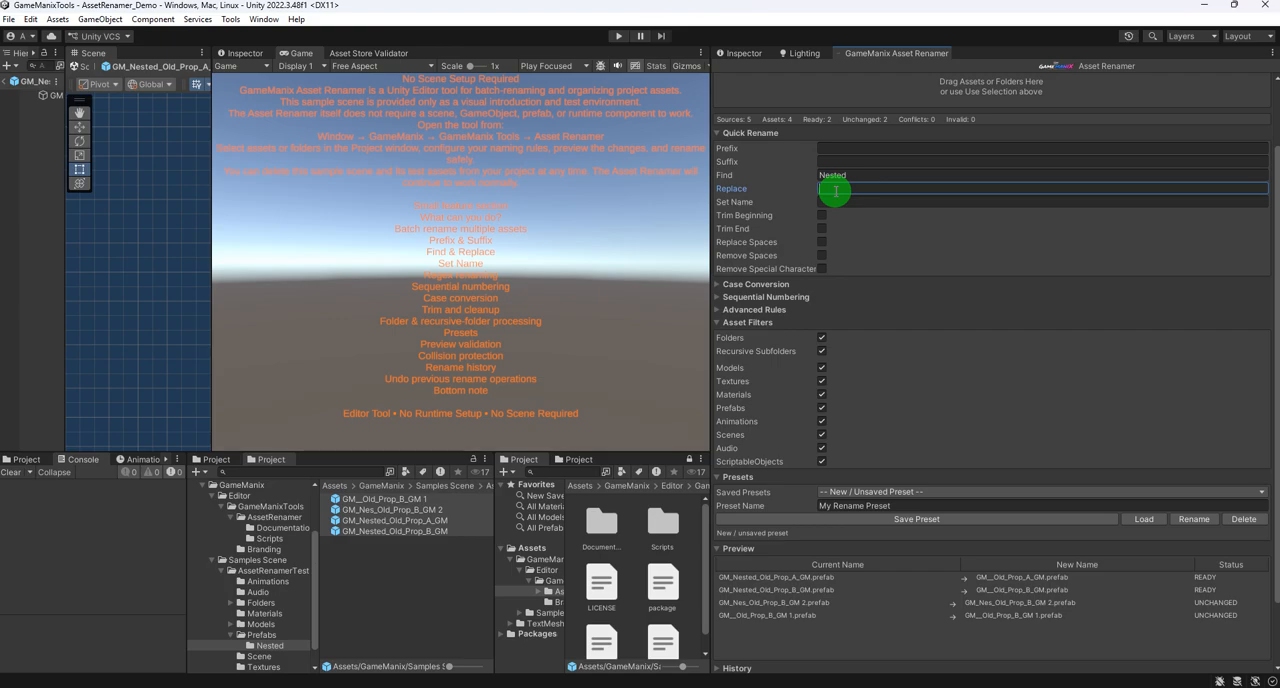
text(Replace)
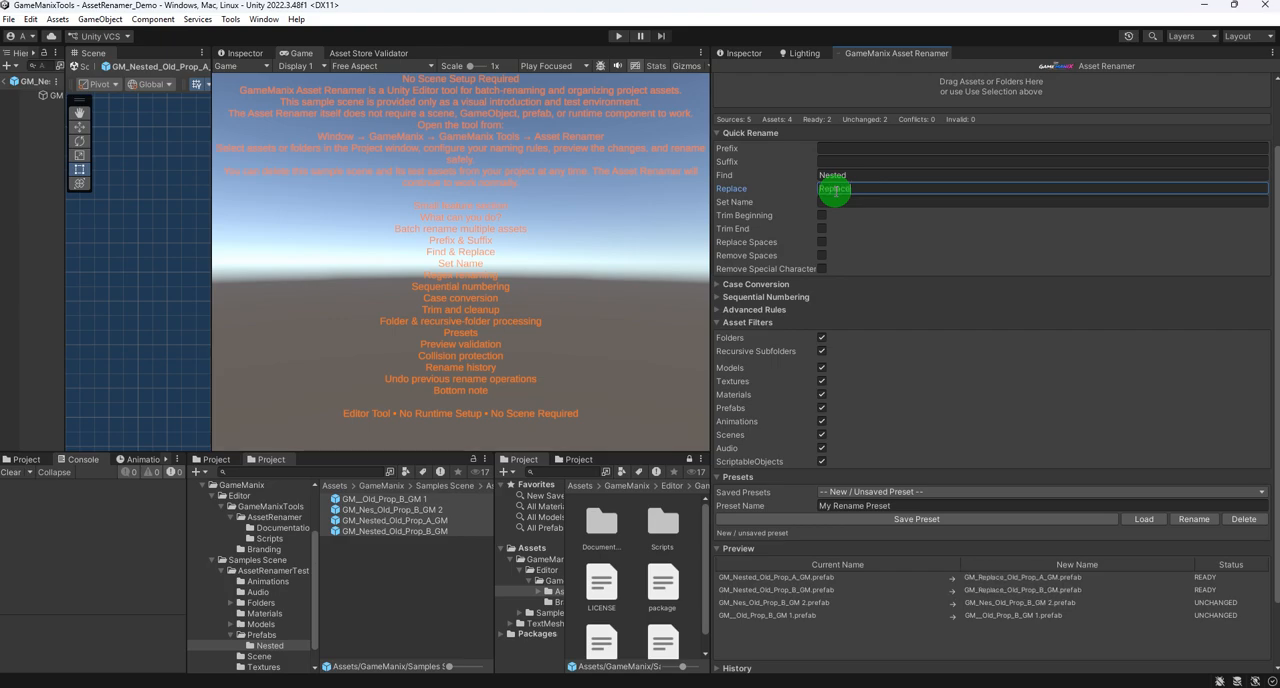
- Batch-rename the two ready prefabs, replacing Nested with Replace in their names
scroll(955, 535, down, 2)
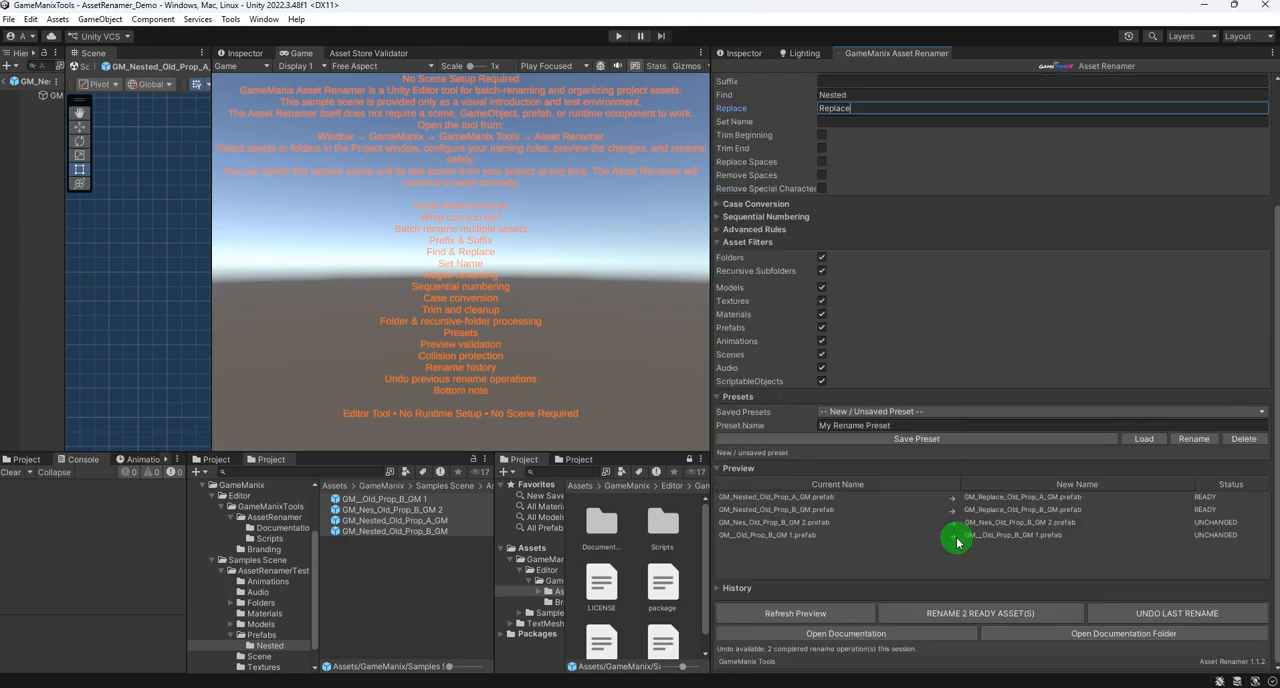
click(977, 615)
click(659, 374)
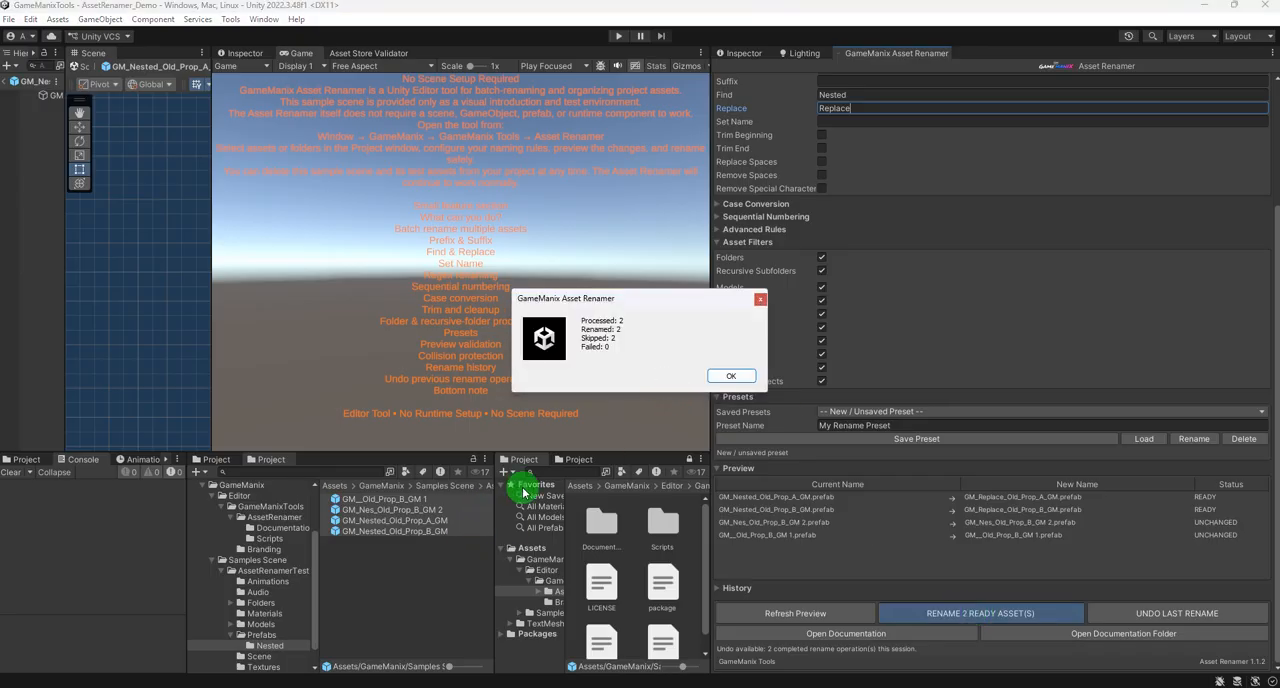
click(734, 374)
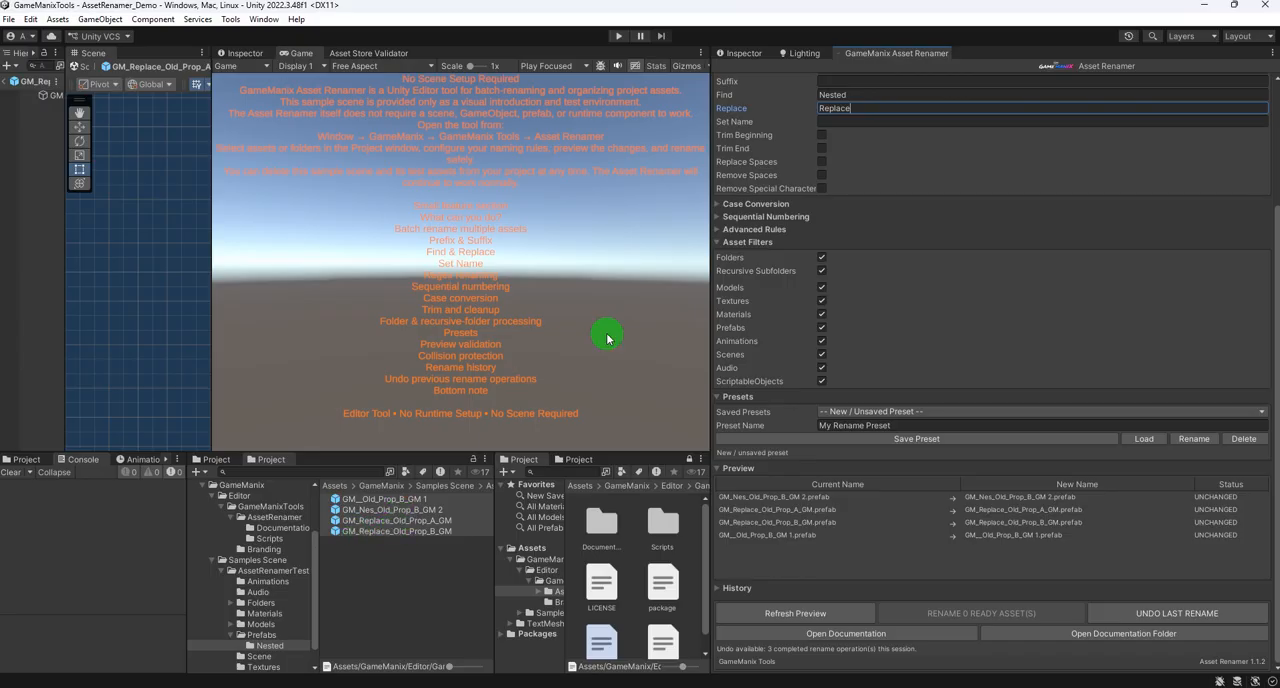
- Clear the find and replace texts and widen the Asset Renamer panel
double_click(834, 108)
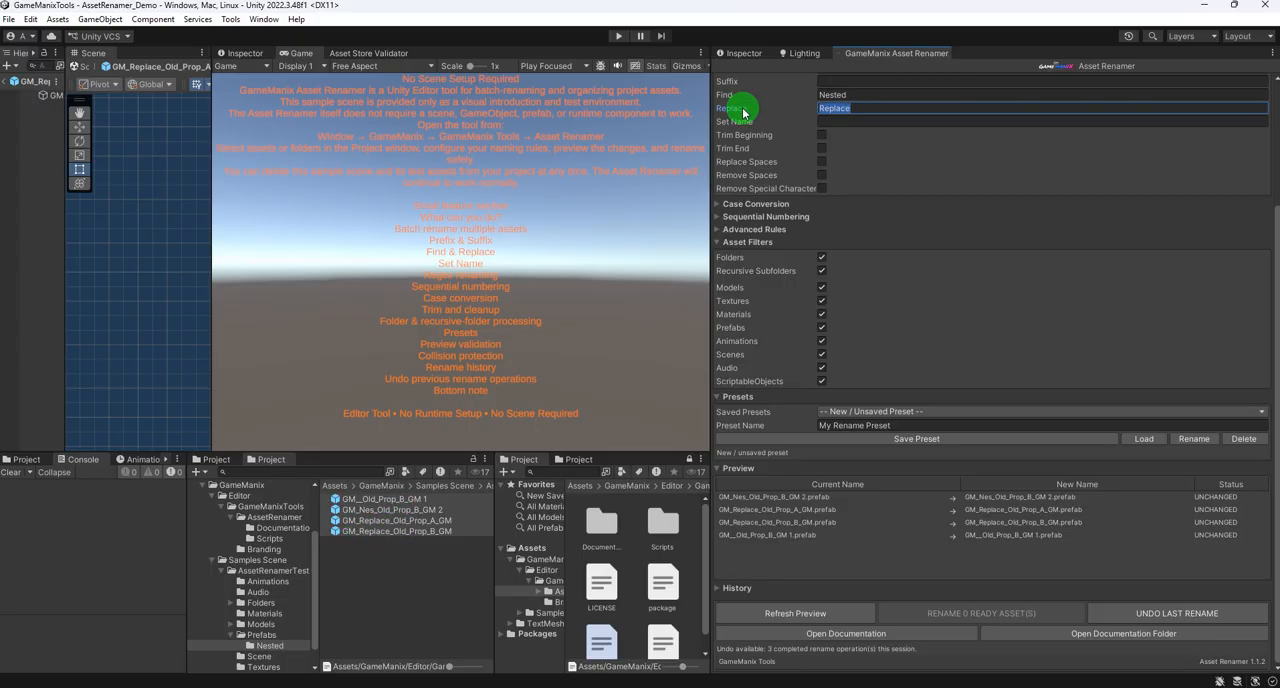
key(BackSpace)
double_click(862, 94)
key(BackSpace)
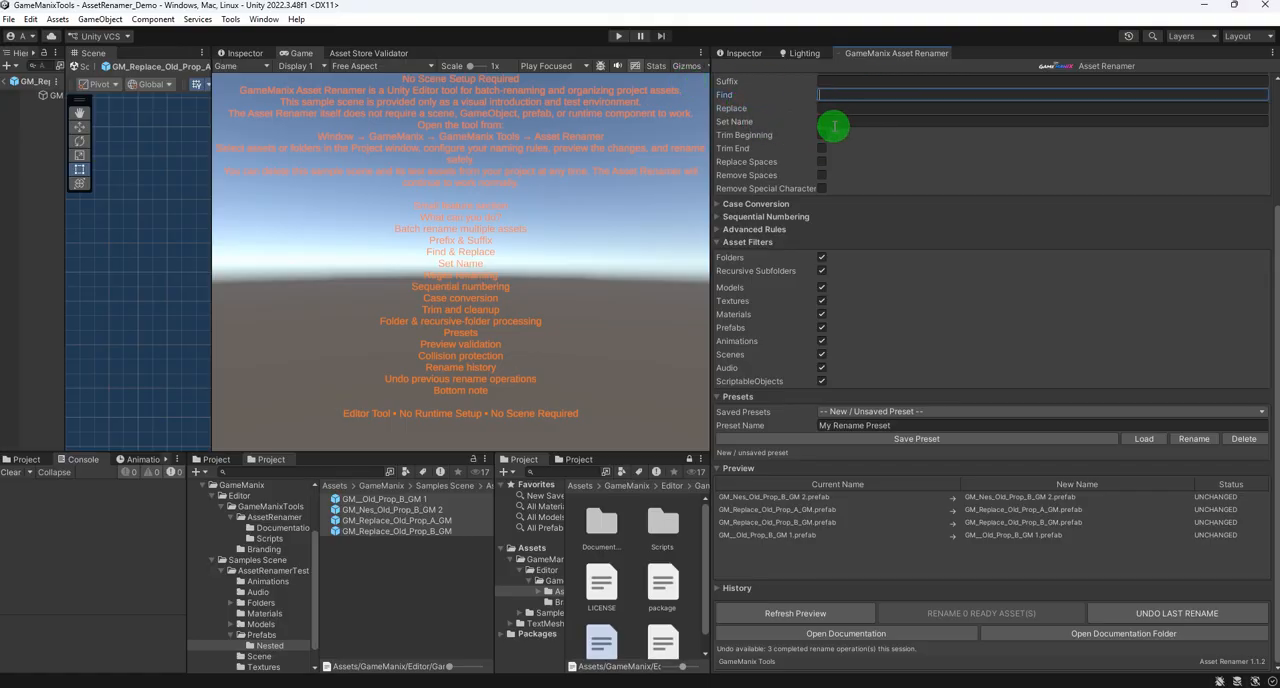
click(834, 122)
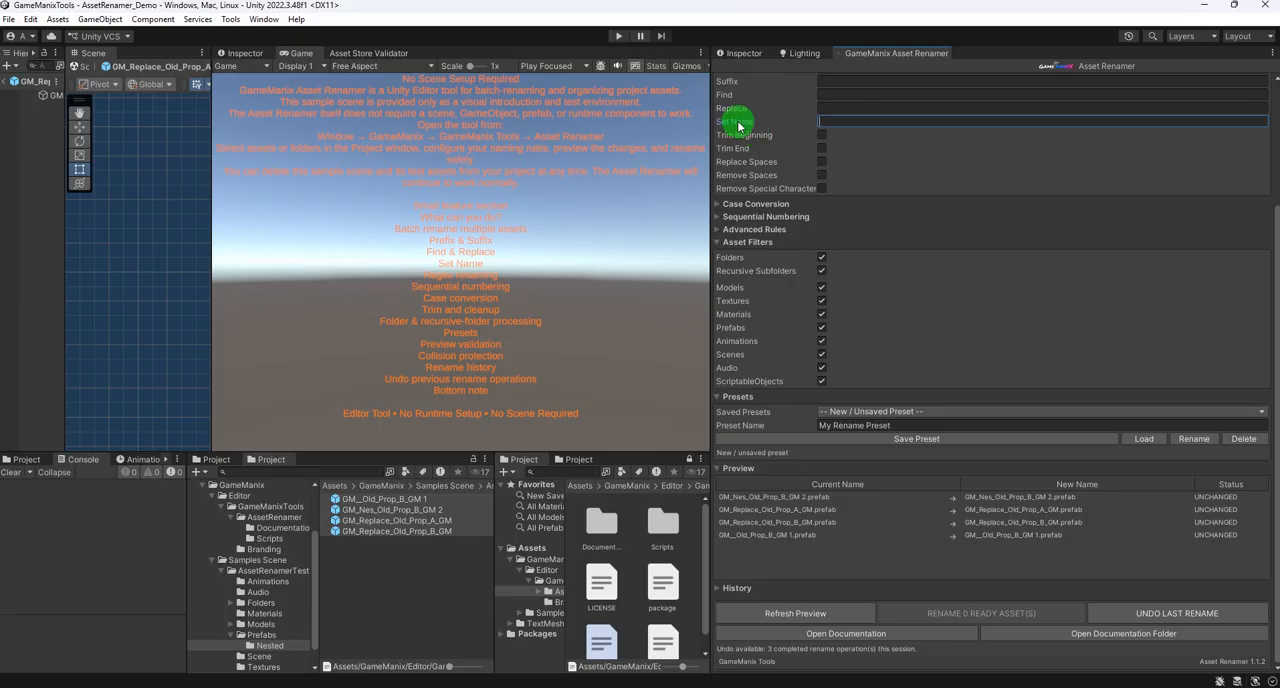
mouse_move(738, 125)
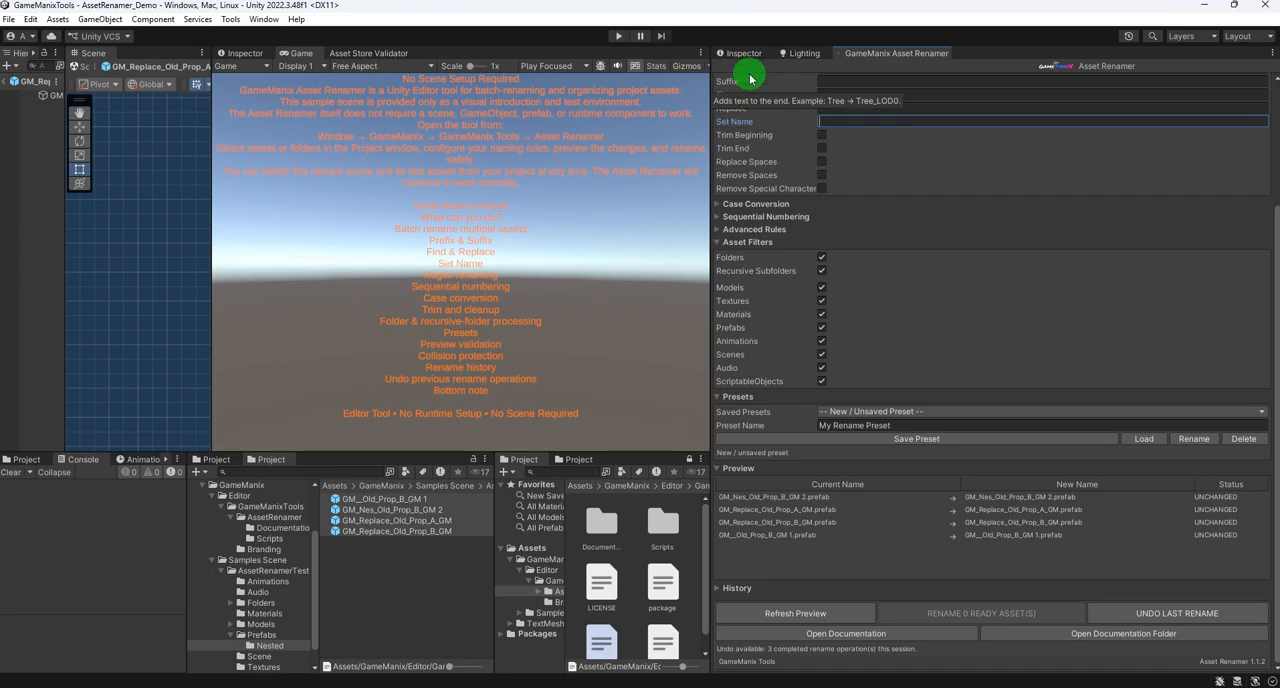
drag(708, 180, 641, 192)
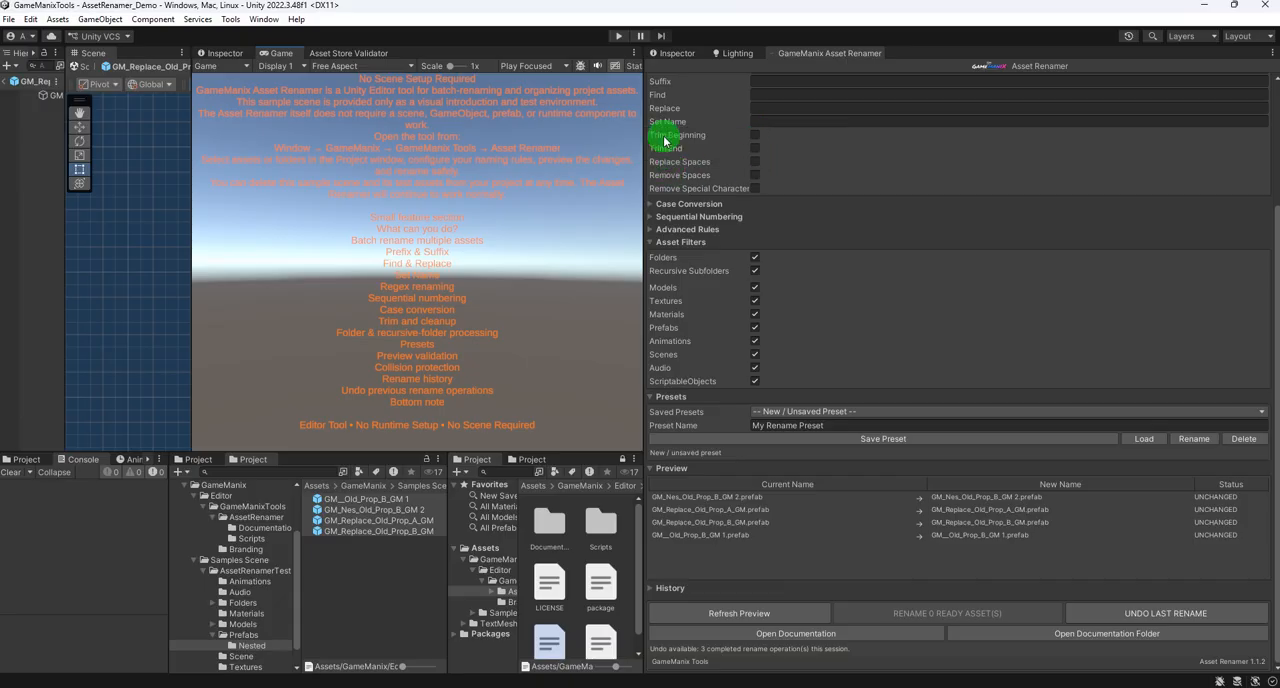
- Enter 3 as the Set Name value and enable Trim Beginning
click(766, 121)
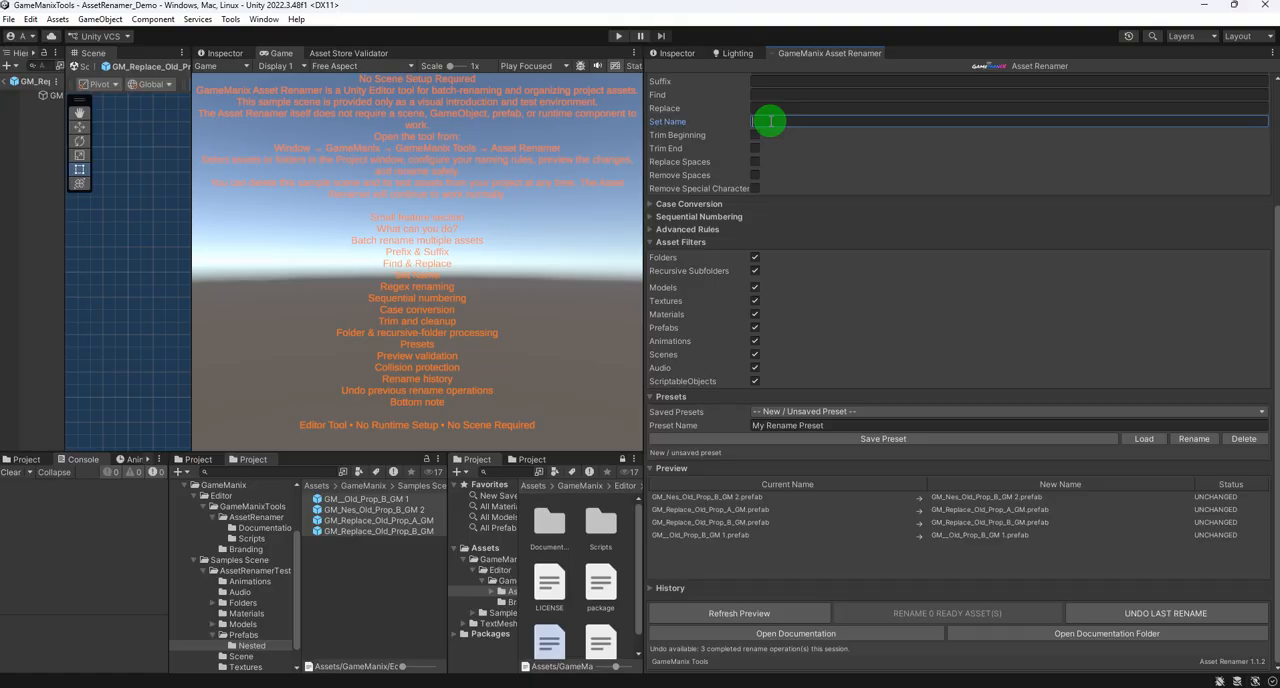
text(2)
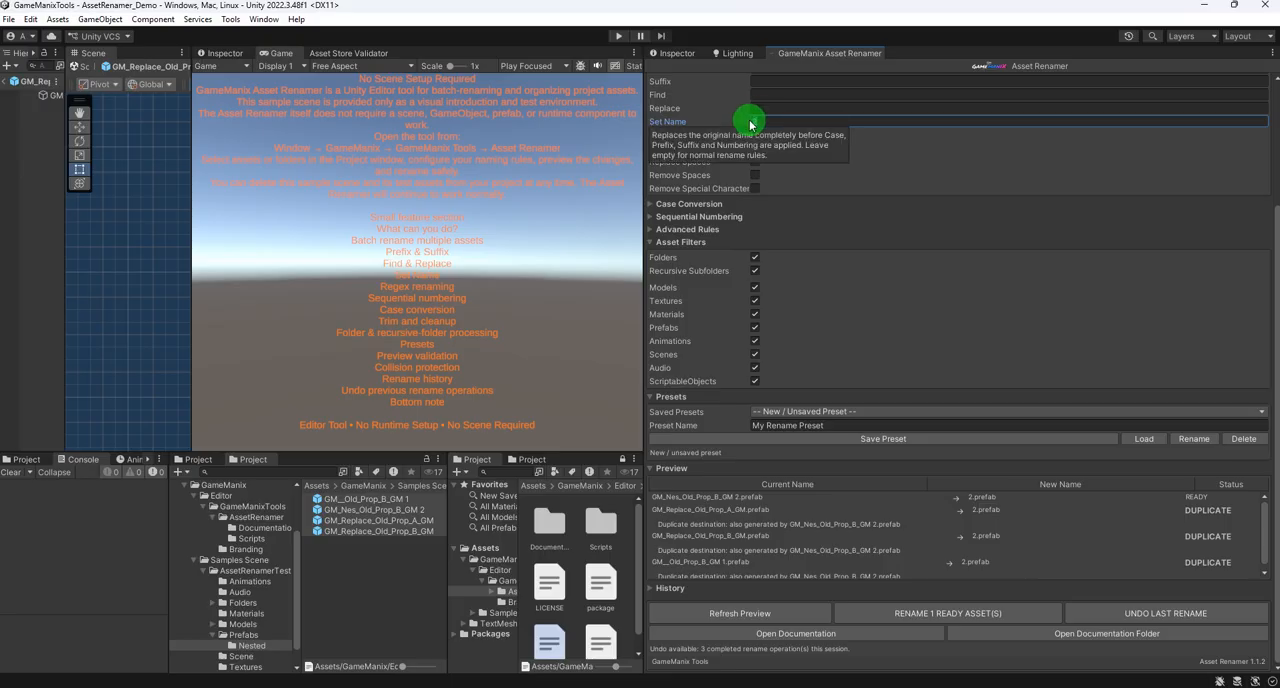
click(755, 134)
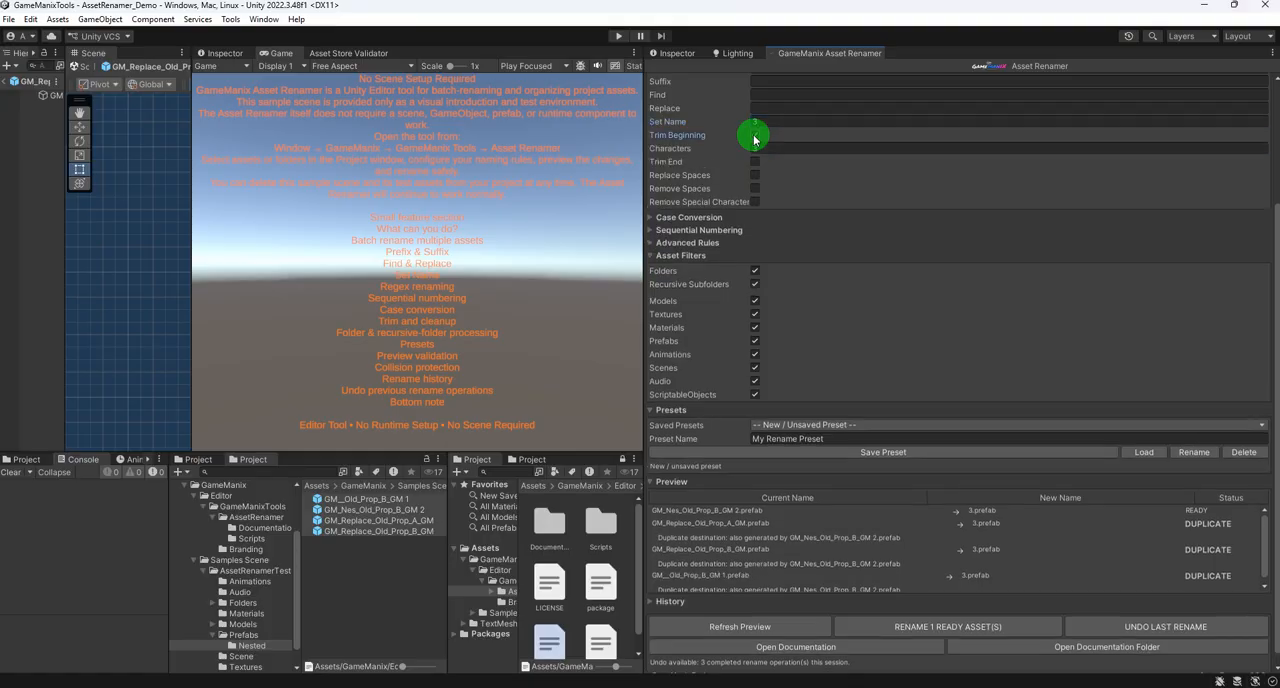
- Rename the one ready prefab, GM_Nes_Old_Prop_B_GM 2, to 3 and widen the asset list
click(910, 632)
click(678, 376)
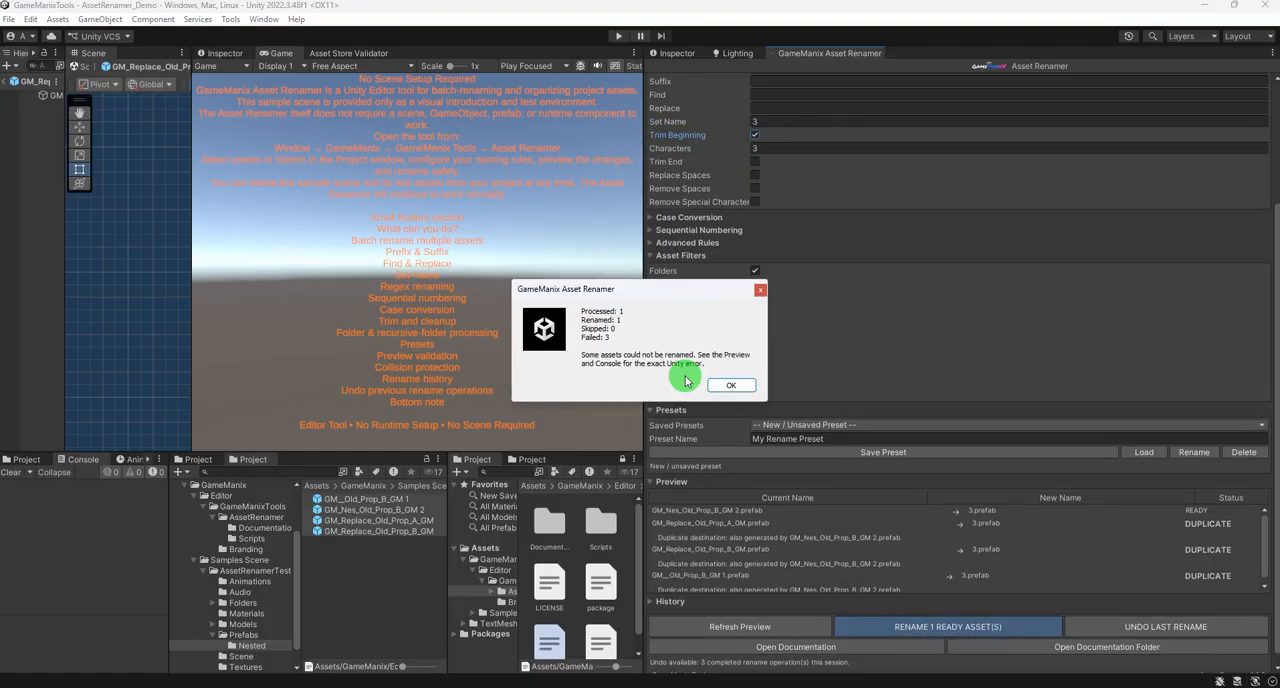
click(730, 387)
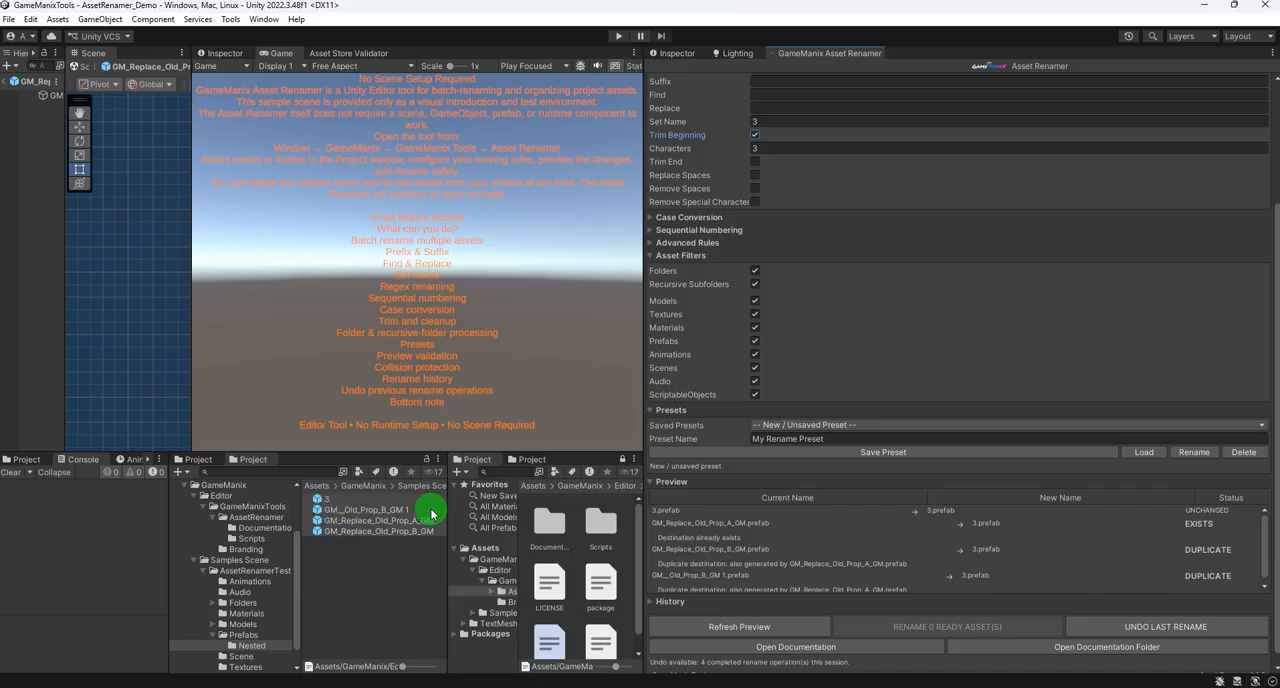
drag(446, 508, 472, 506)
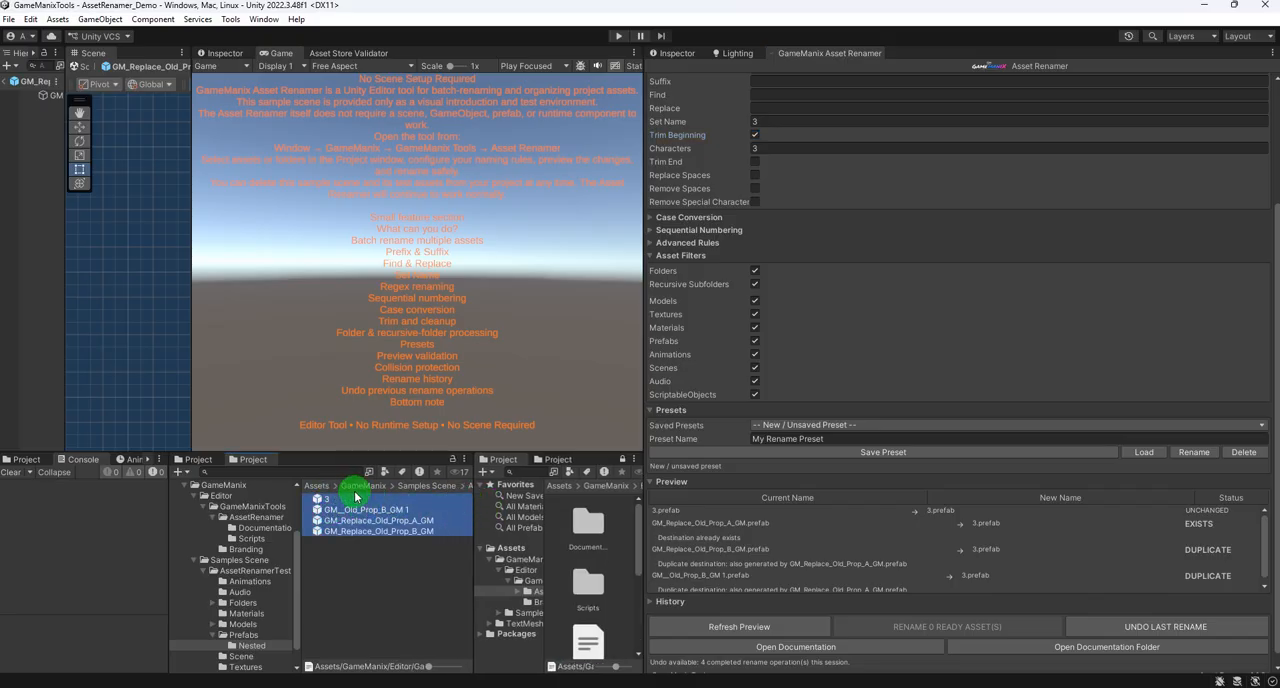
- Undo the last rename, the one that gave a prefab the name 3
click(1160, 632)
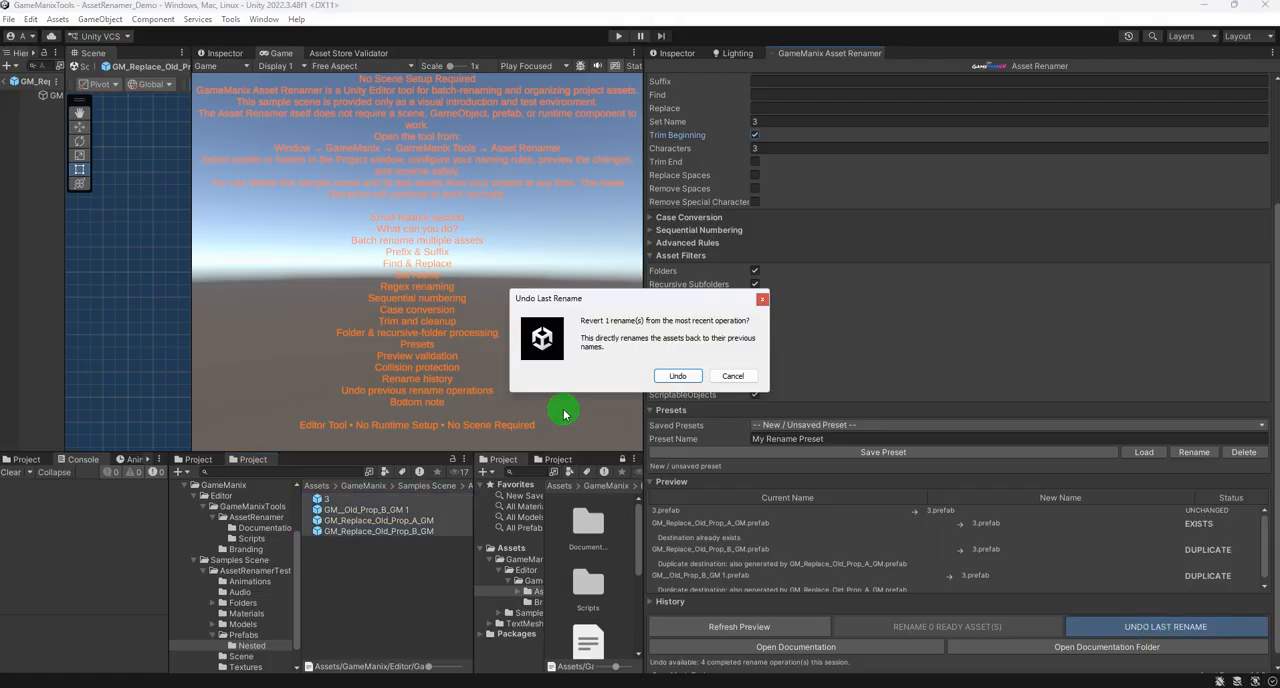
click(679, 375)
click(727, 378)
click(334, 521)
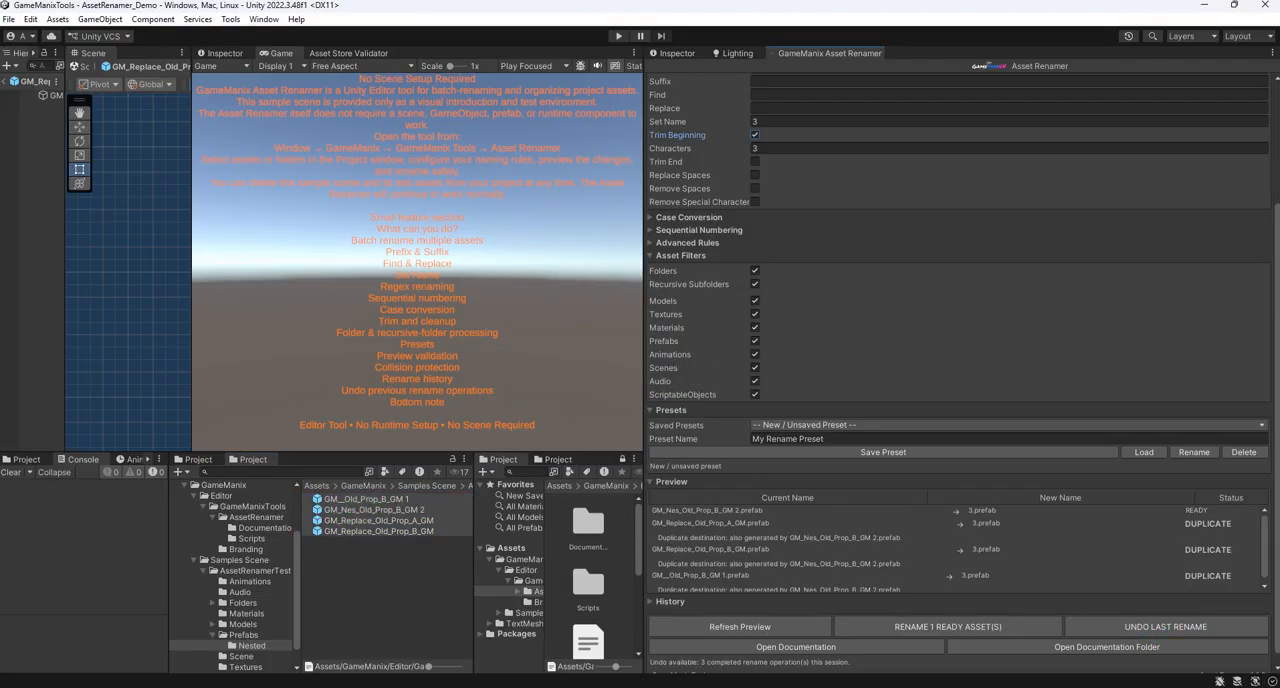
- Undo the earlier batch rename that replaced Nested with Replace in two prefabs
click(1143, 627)
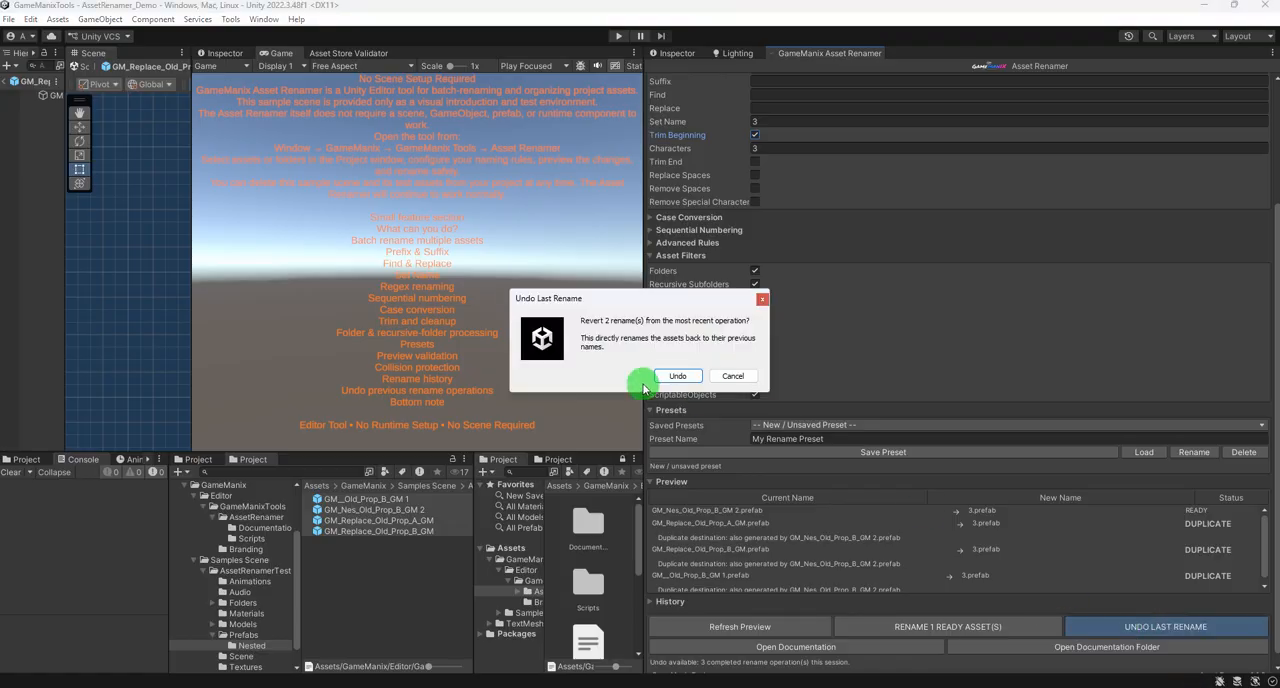
click(674, 375)
click(731, 376)
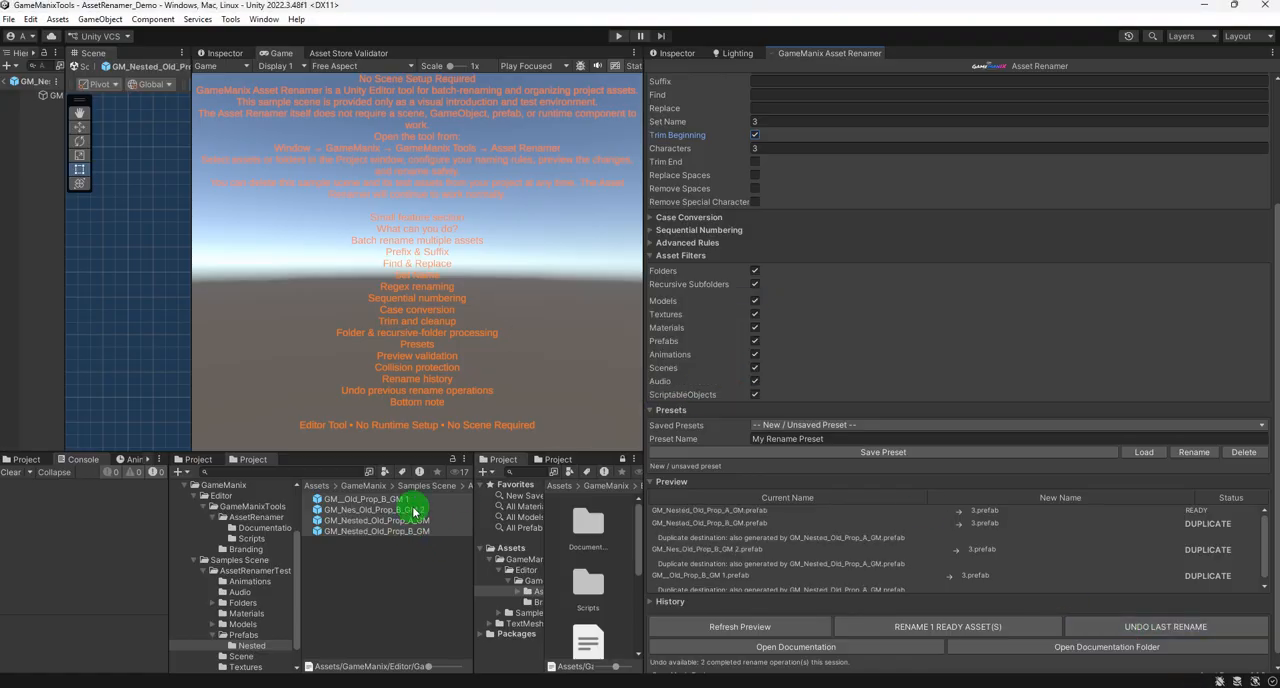
- Undo the earlier batch rename that added the _GM suffix to GM_Nested_Old_Prop_A and GM_Nested_Old_Prop_B
click(1165, 626)
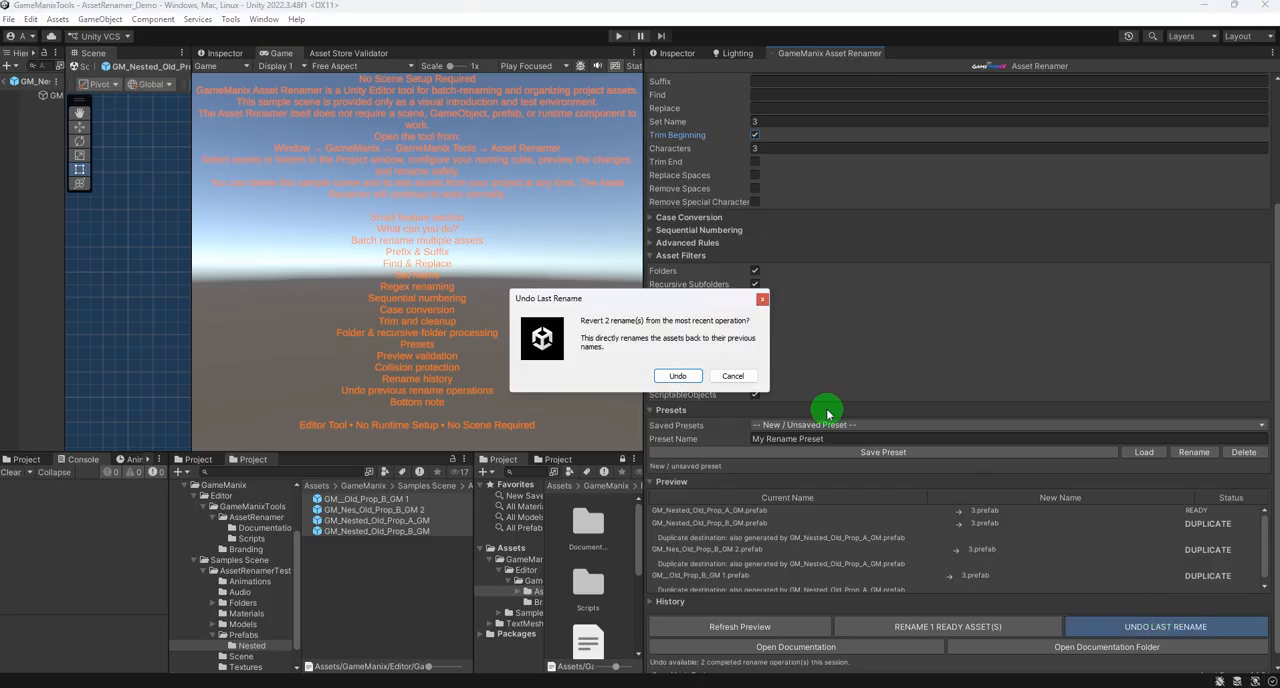
click(672, 374)
click(732, 374)
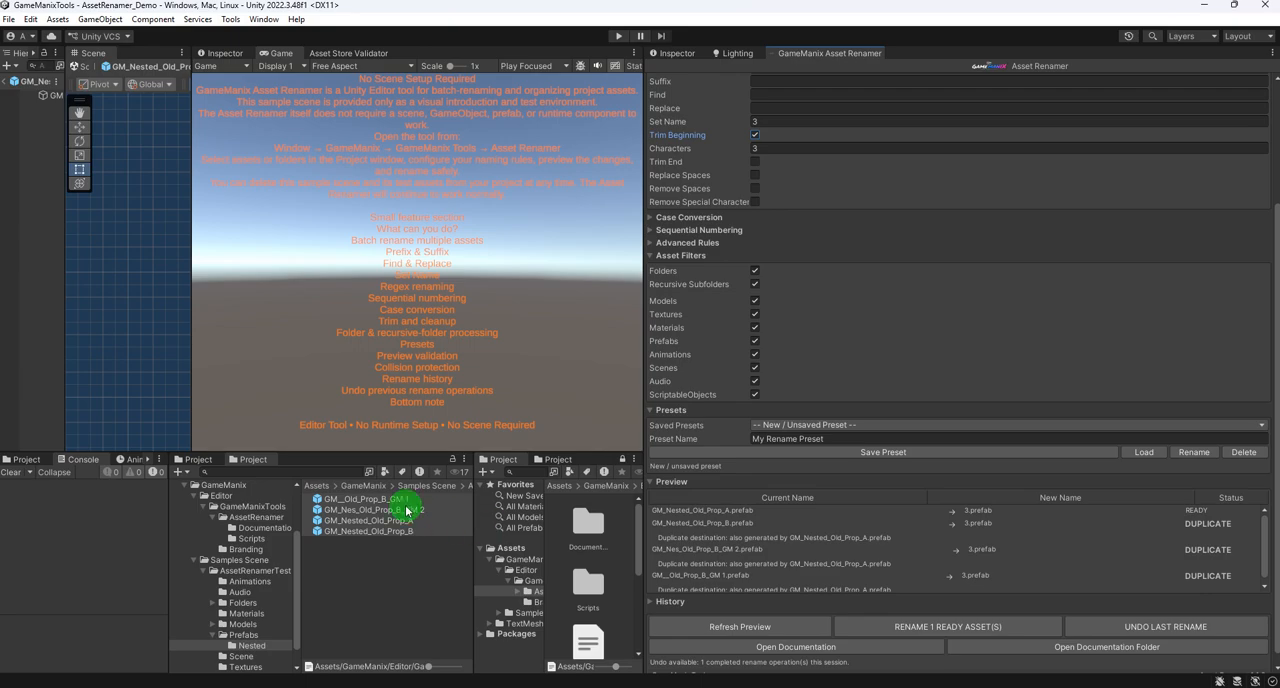
- Delete the prefabs GM_Nes_Old_Prop_B_GM 2 and GM__Old_Prop_B_GM 1 from the Nested folder
click(407, 511)
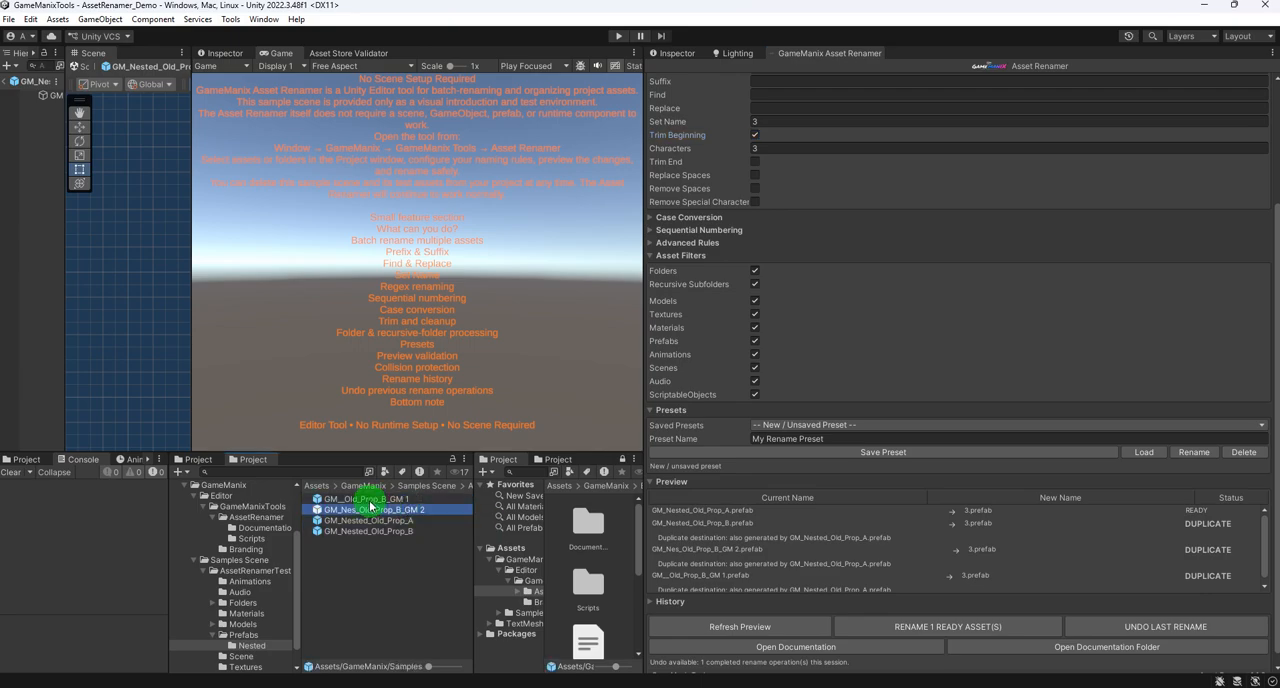
shift+click(366, 499)
key(Delete)
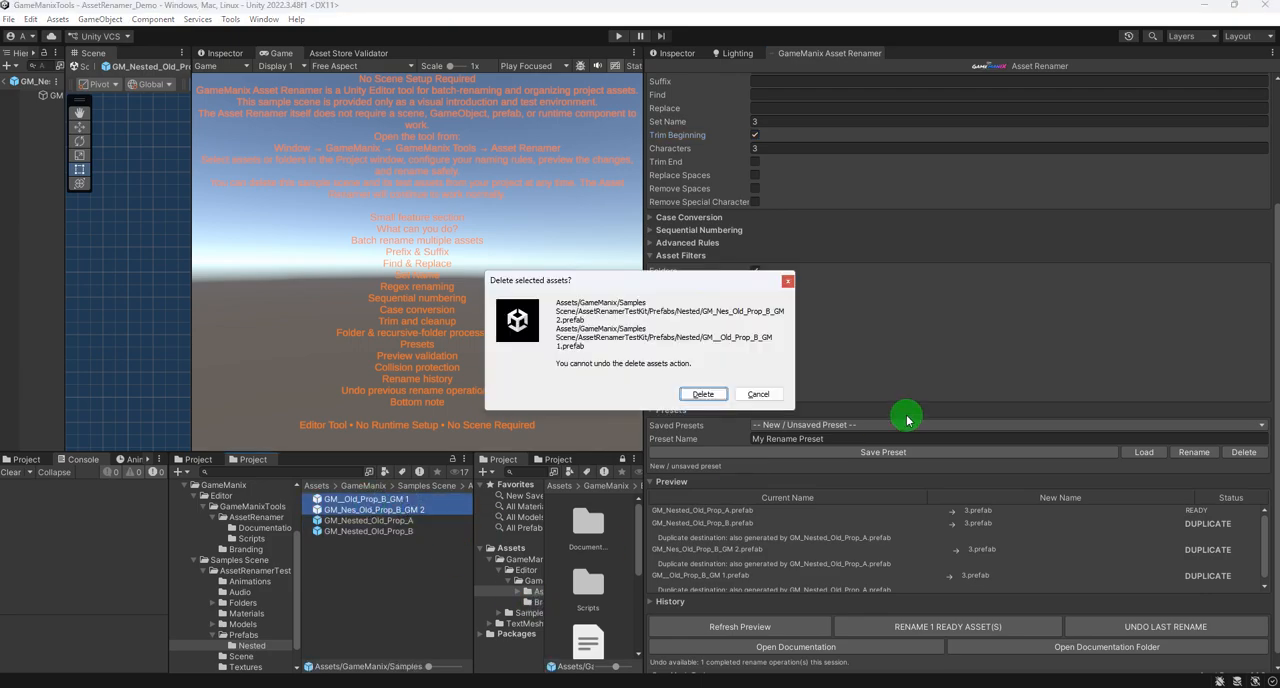
click(701, 391)
- Clear the Set Name value and add GM_Nested_Old_Prop_A and GM_Nested_Old_Prop_B to the rename sources
click(763, 123)
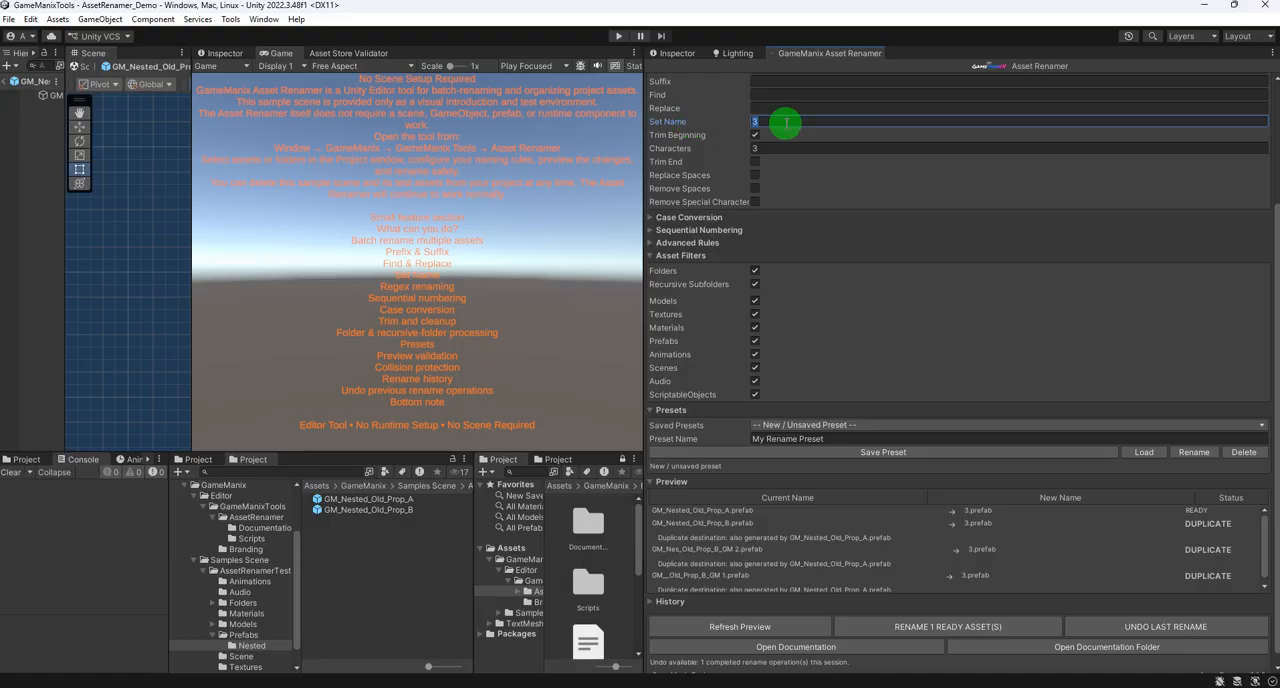
key(BackSpace)
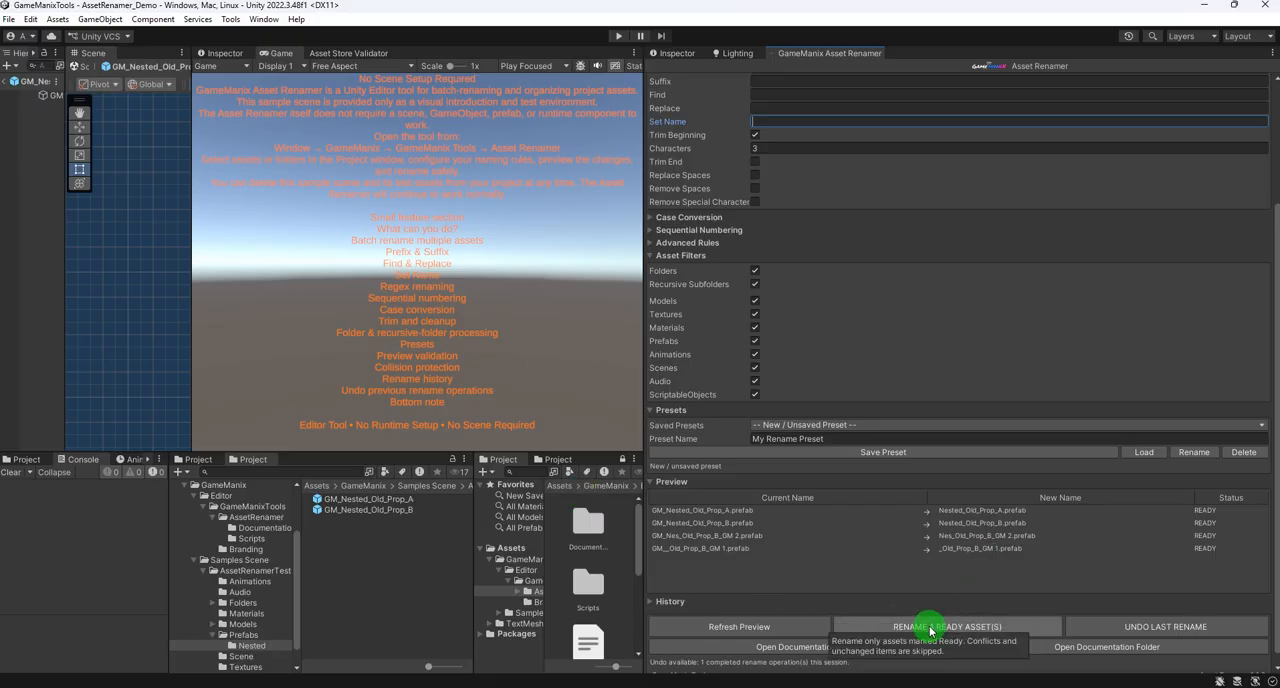
click(390, 499)
shift+click(387, 509)
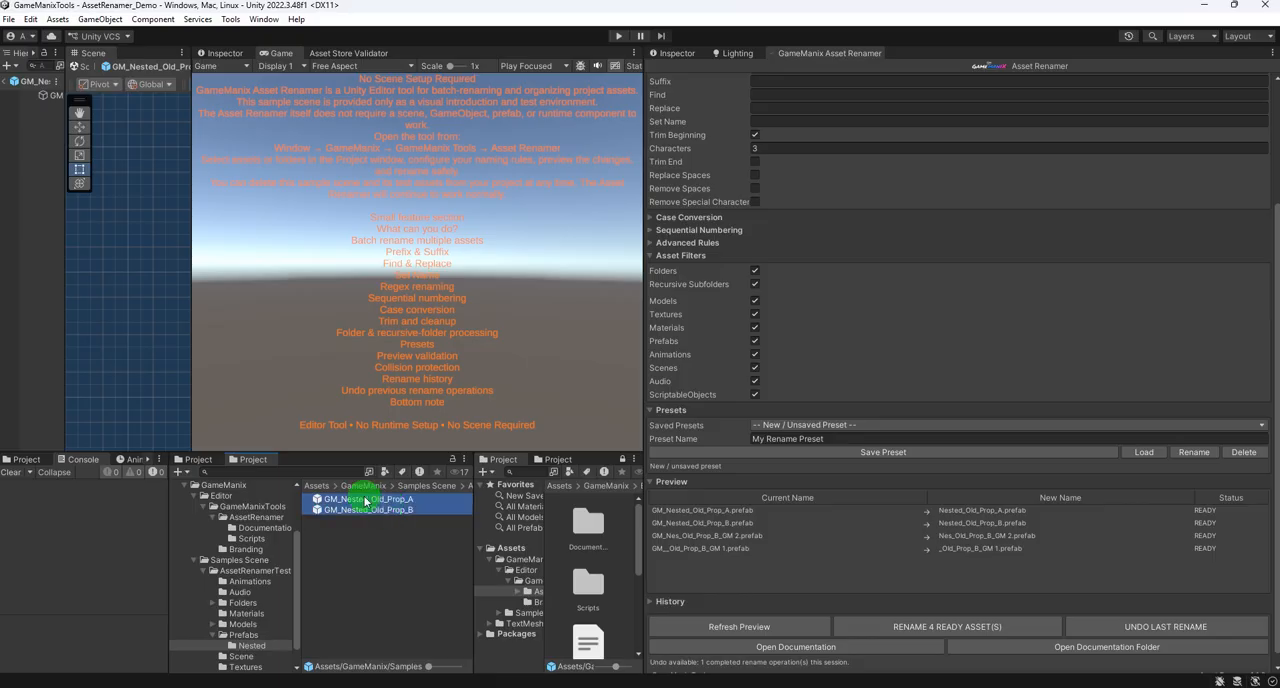
drag(367, 498, 950, 89)
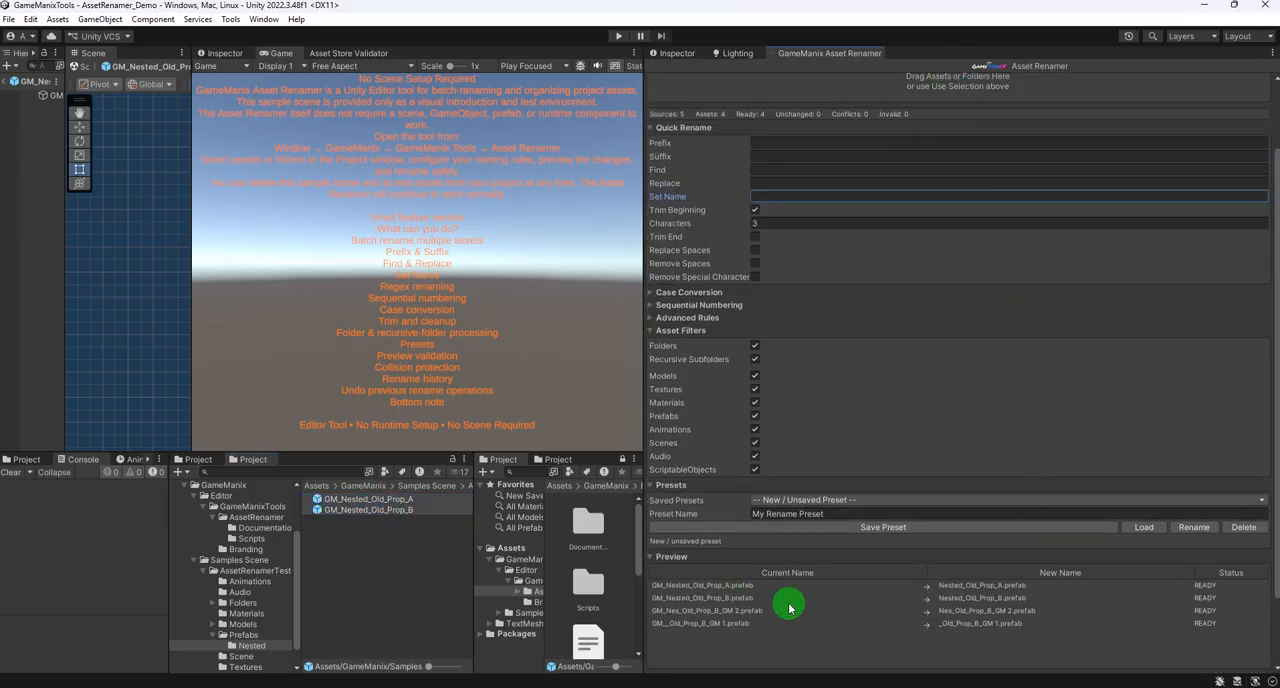
- Refresh the preview and rename the ready prefabs, trimming 3 characters from the beginning of their names
scroll(900, 535, down, 3)
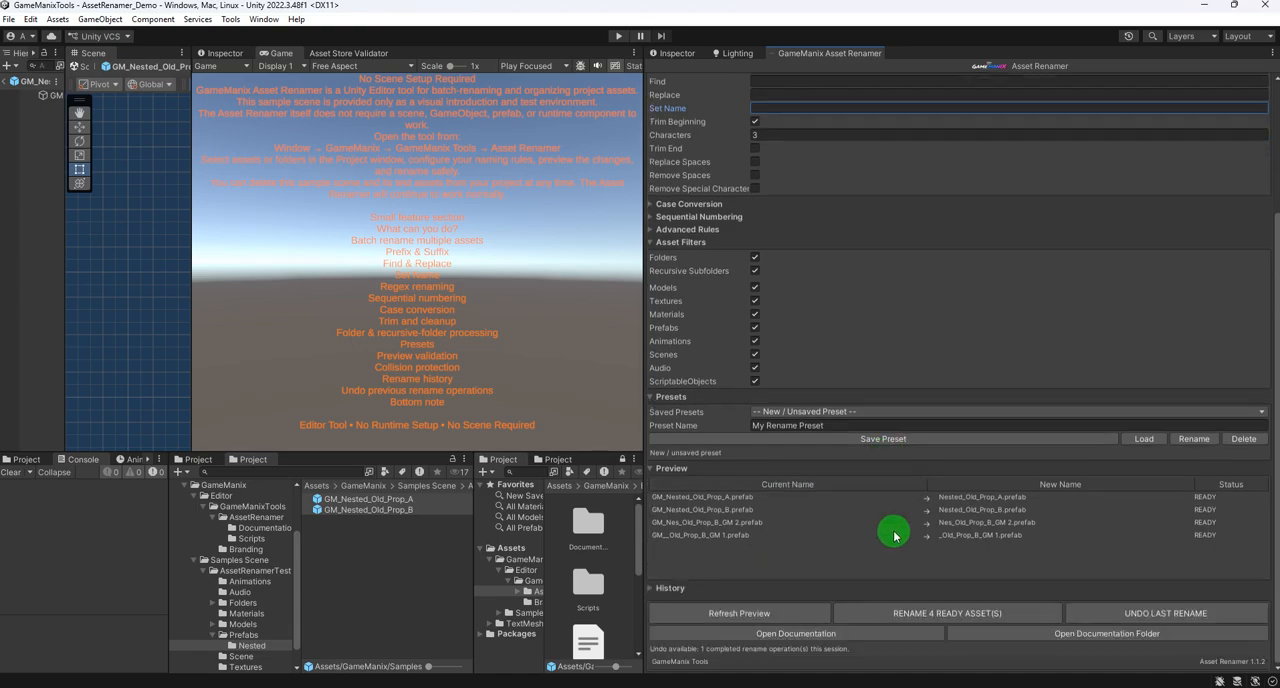
click(748, 615)
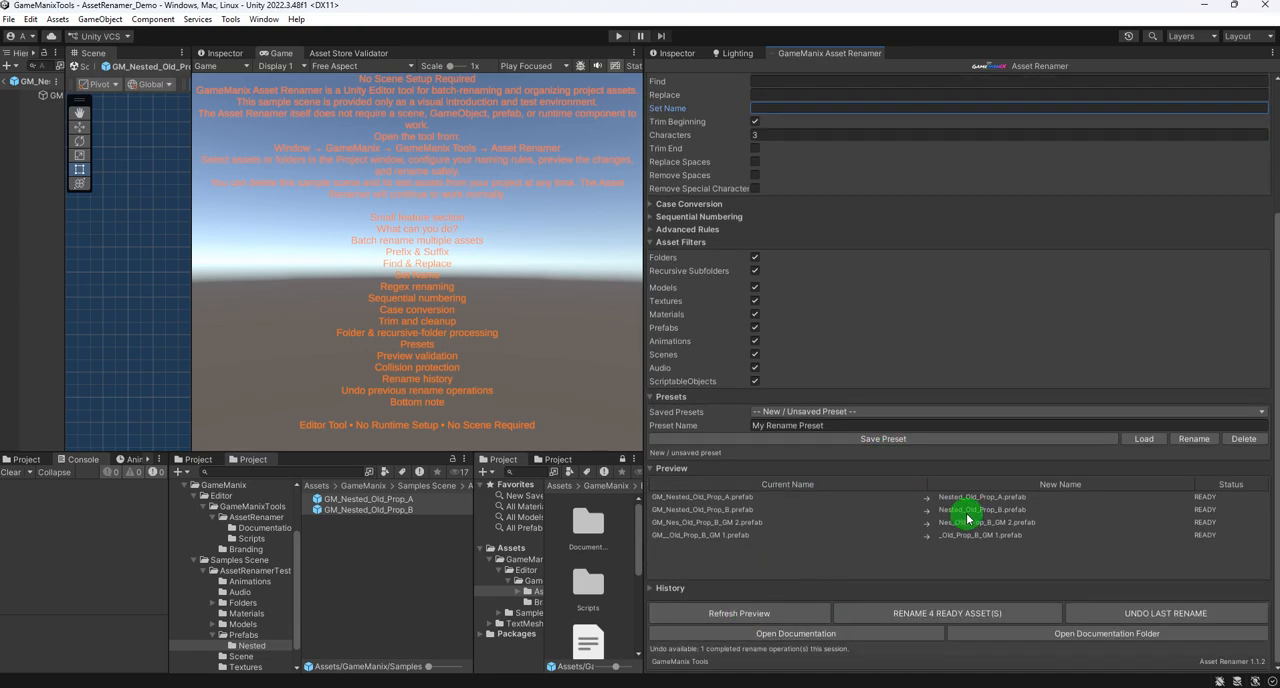
click(931, 613)
click(677, 376)
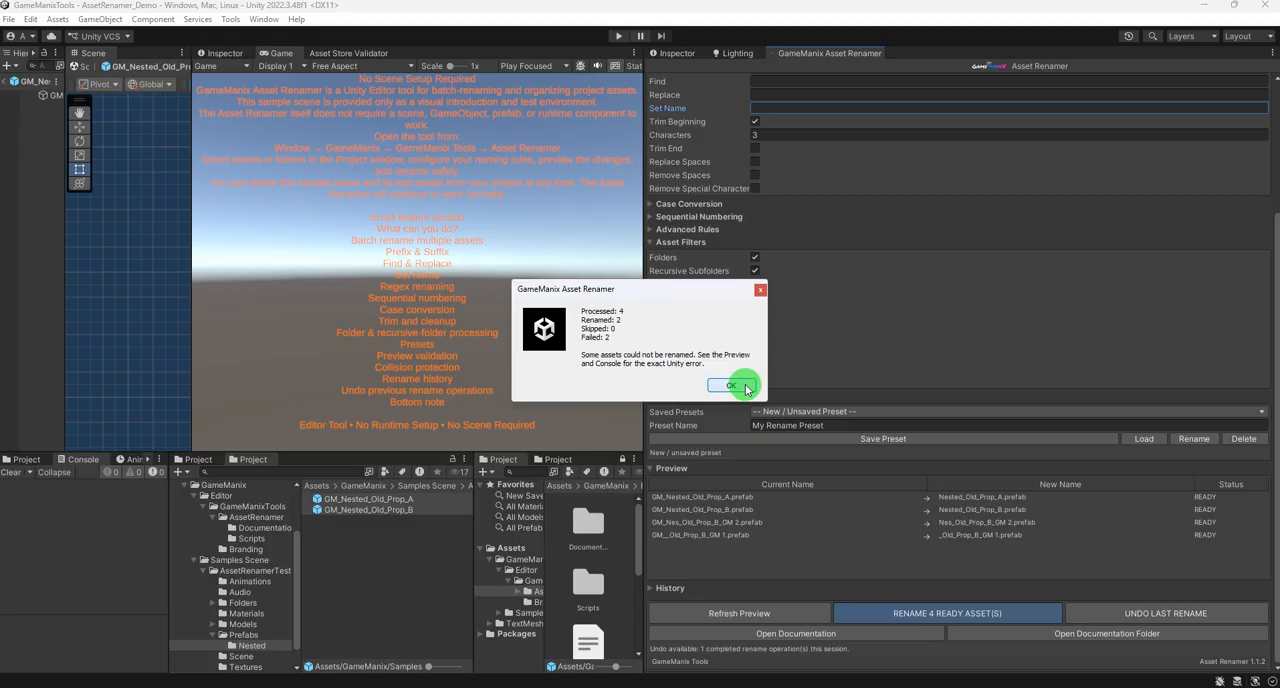
click(733, 386)
click(365, 512)
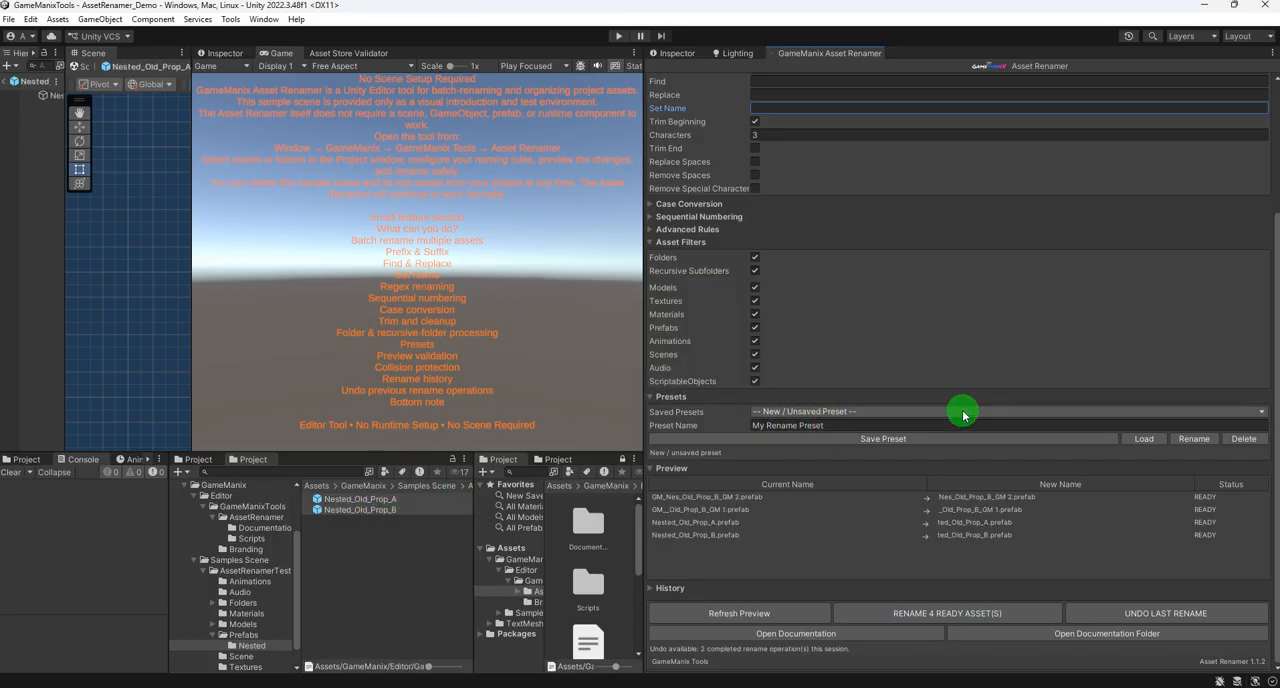
- Disable Trim Beginning and enable Trim End with 2 characters
scroll(900, 405, up, 3)
click(755, 300)
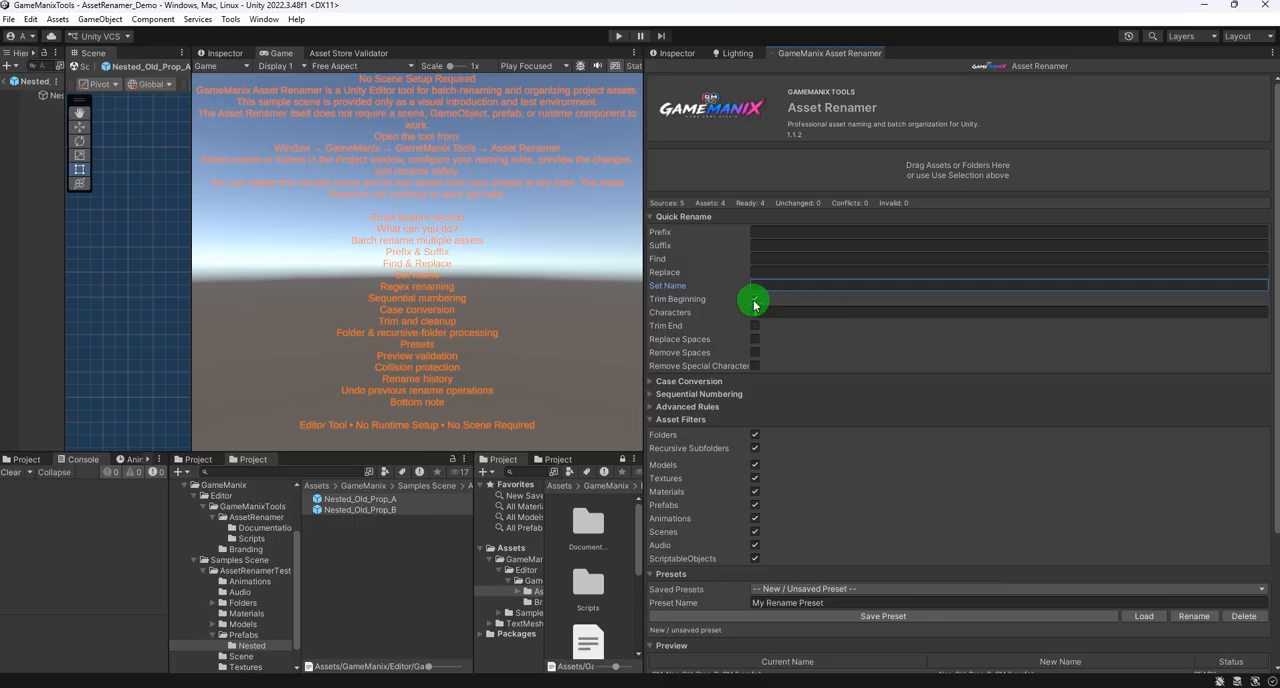
click(755, 313)
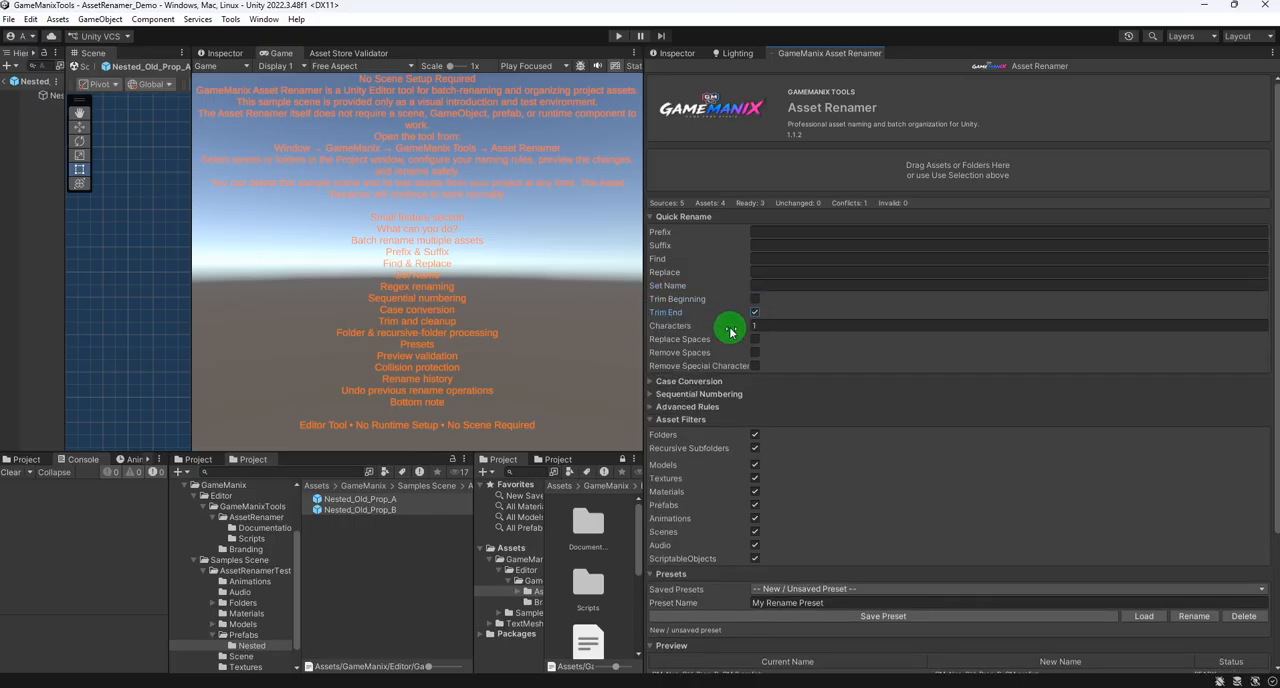
click(772, 327)
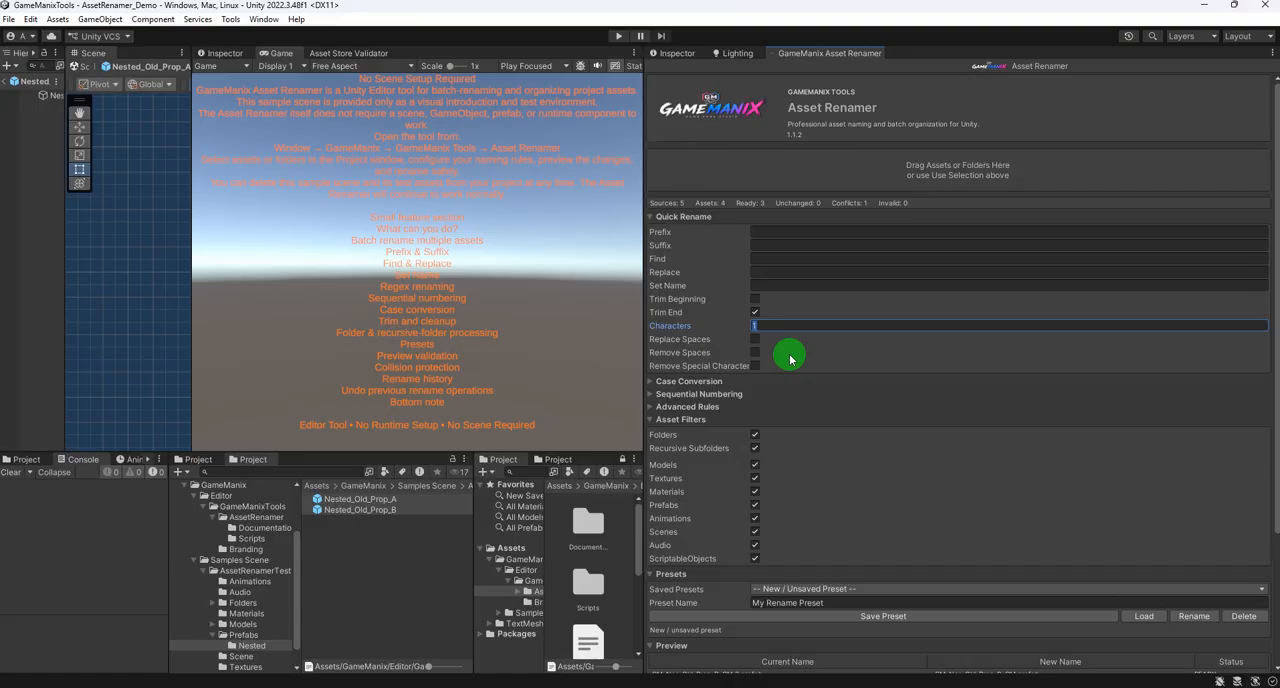
- Rename the ready prefabs with the two-character Trim End rule
scroll(860, 420, down, 3)
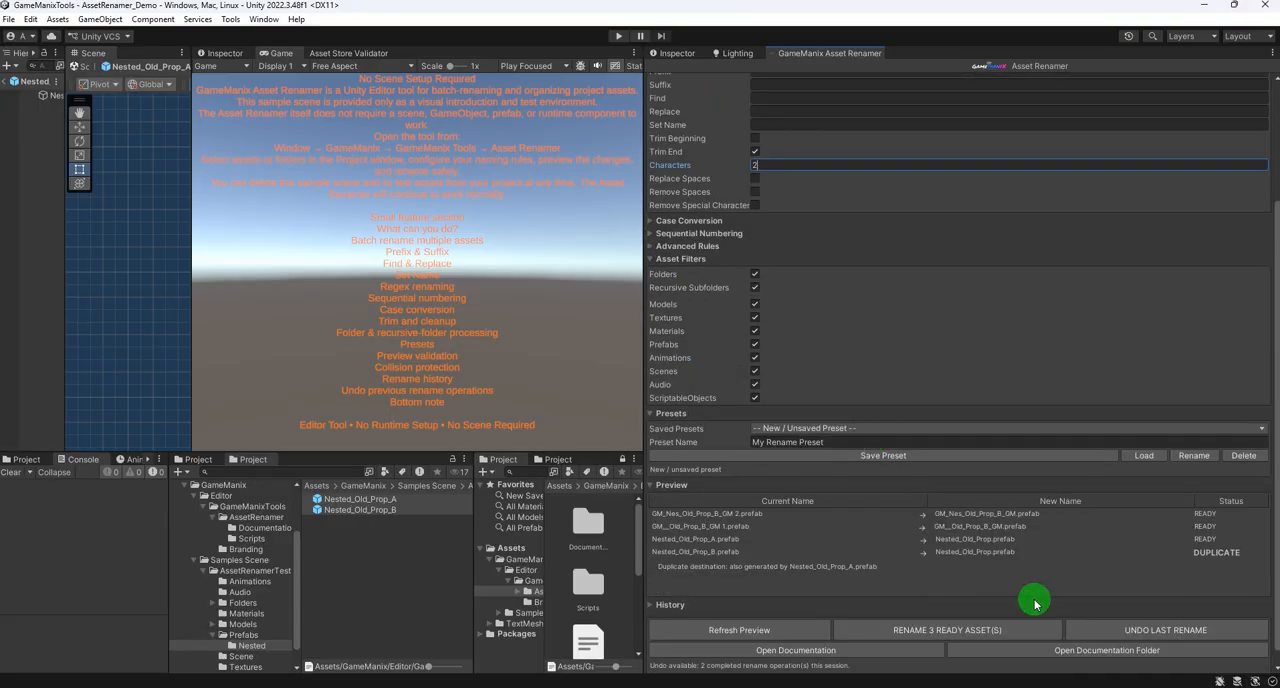
click(937, 629)
click(679, 377)
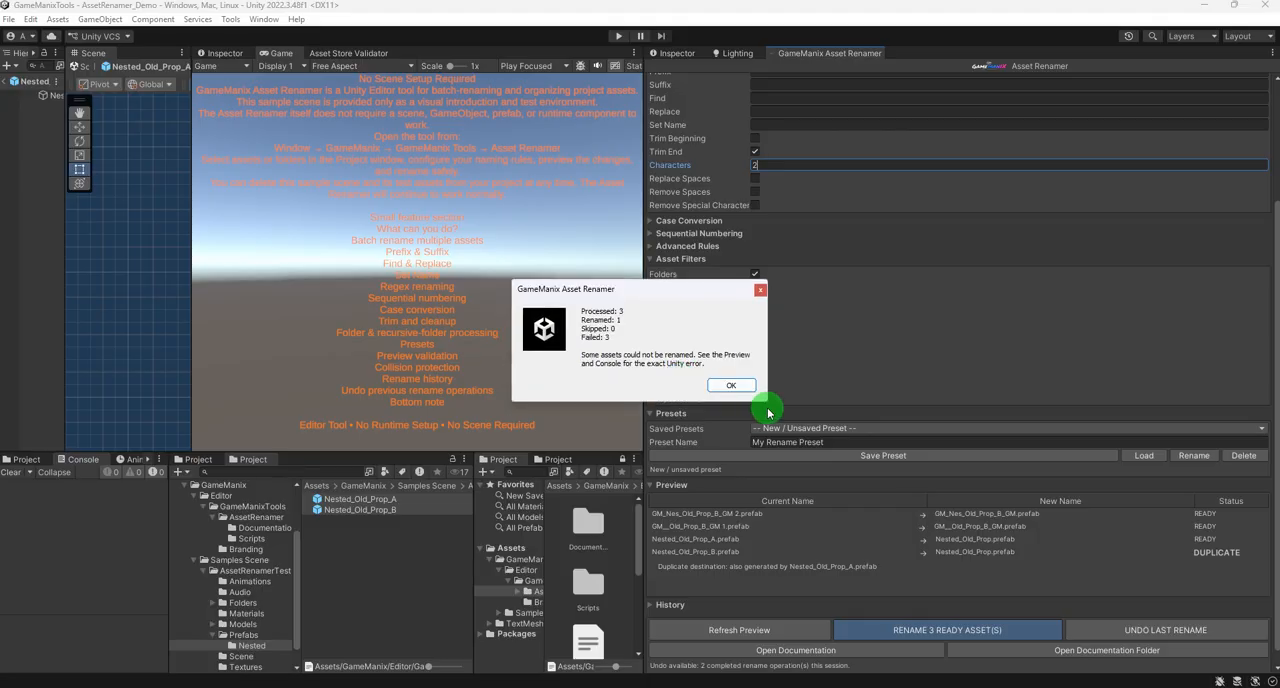
click(733, 379)
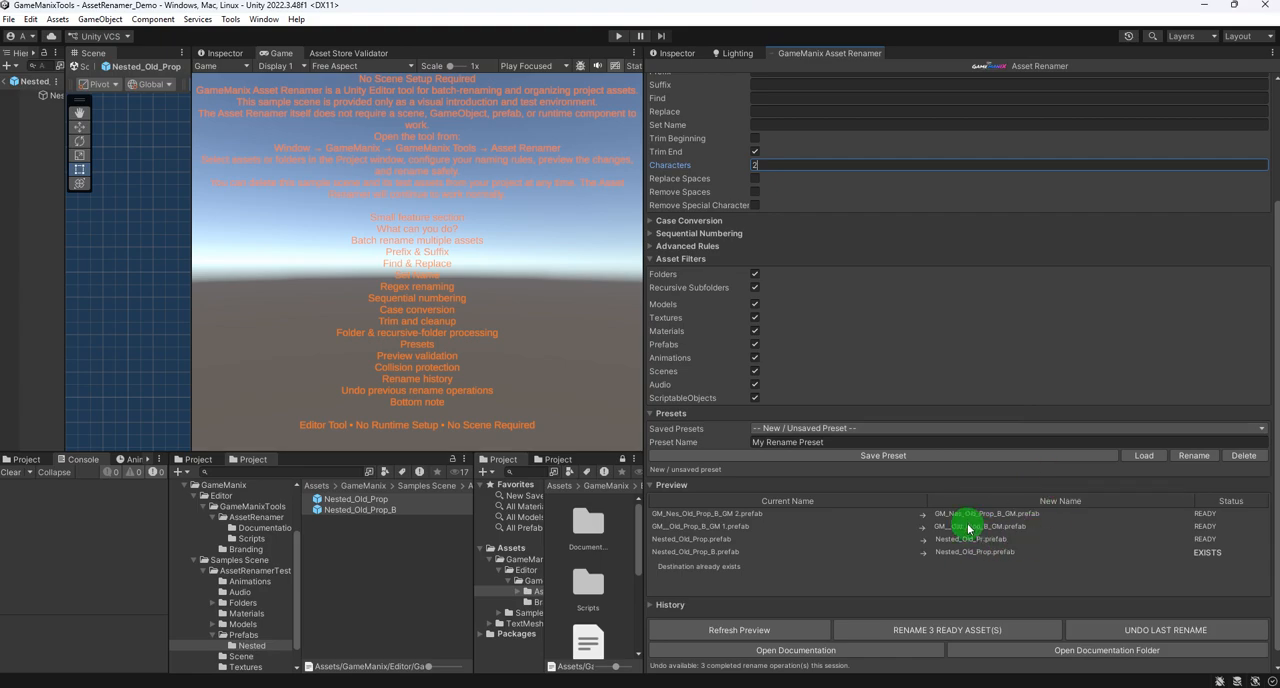
- Widen the Asset Renamer panel, reset all rename settings, and narrow the panel again
scroll(1080, 480, up, 4)
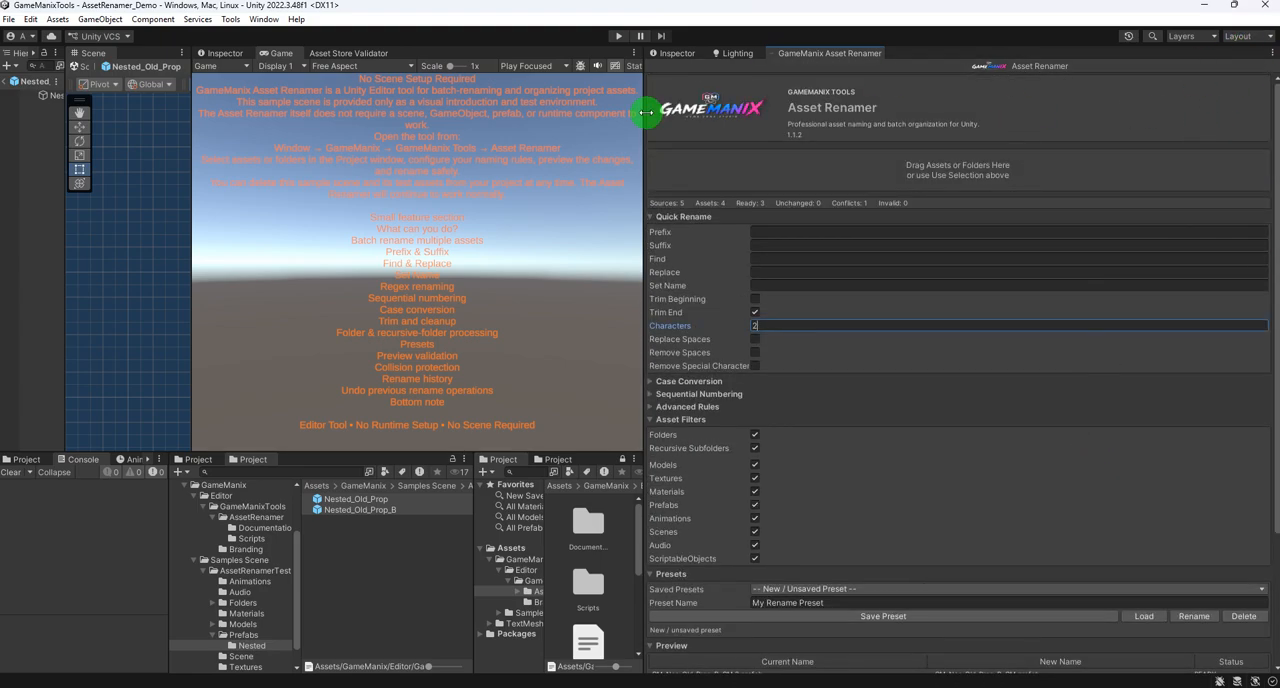
drag(645, 112, 433, 120)
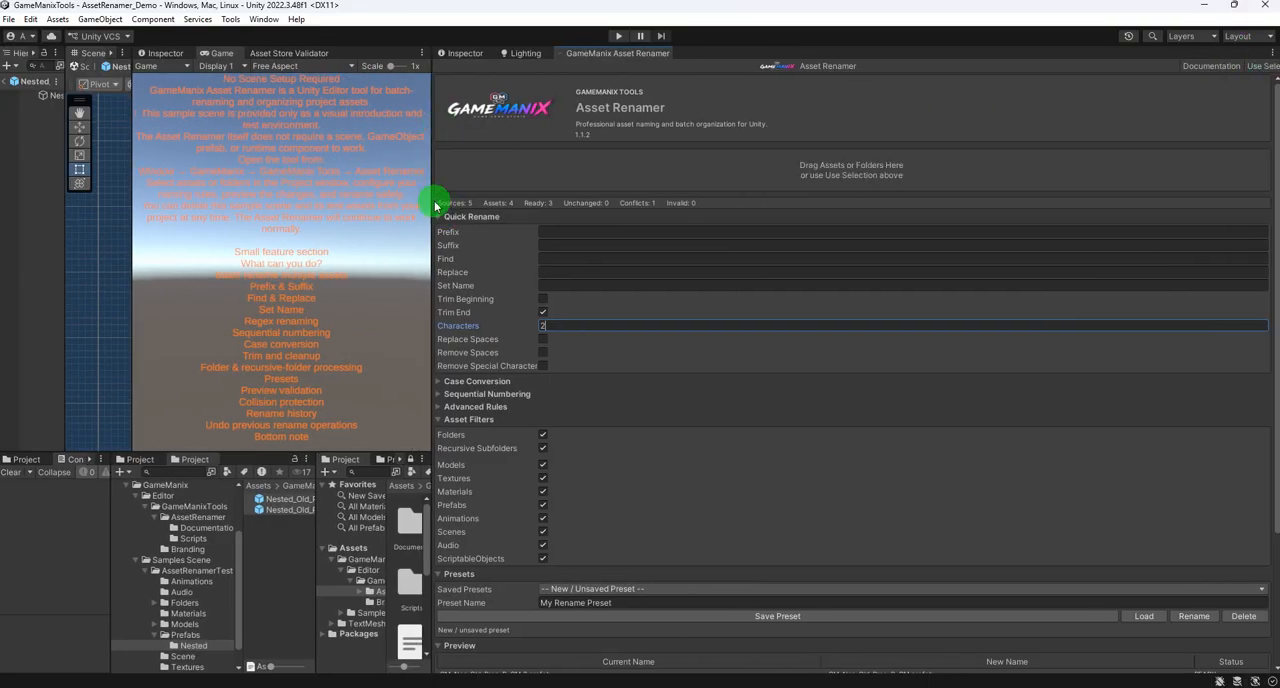
drag(434, 198, 129, 186)
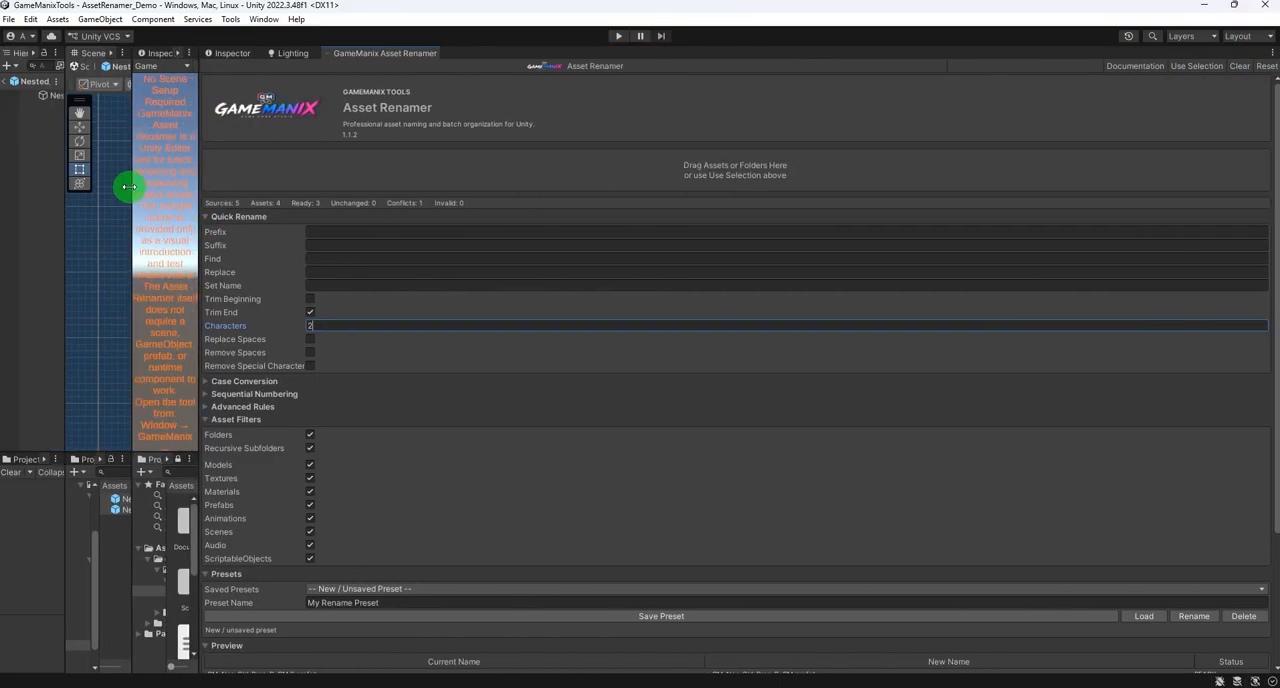
click(1265, 69)
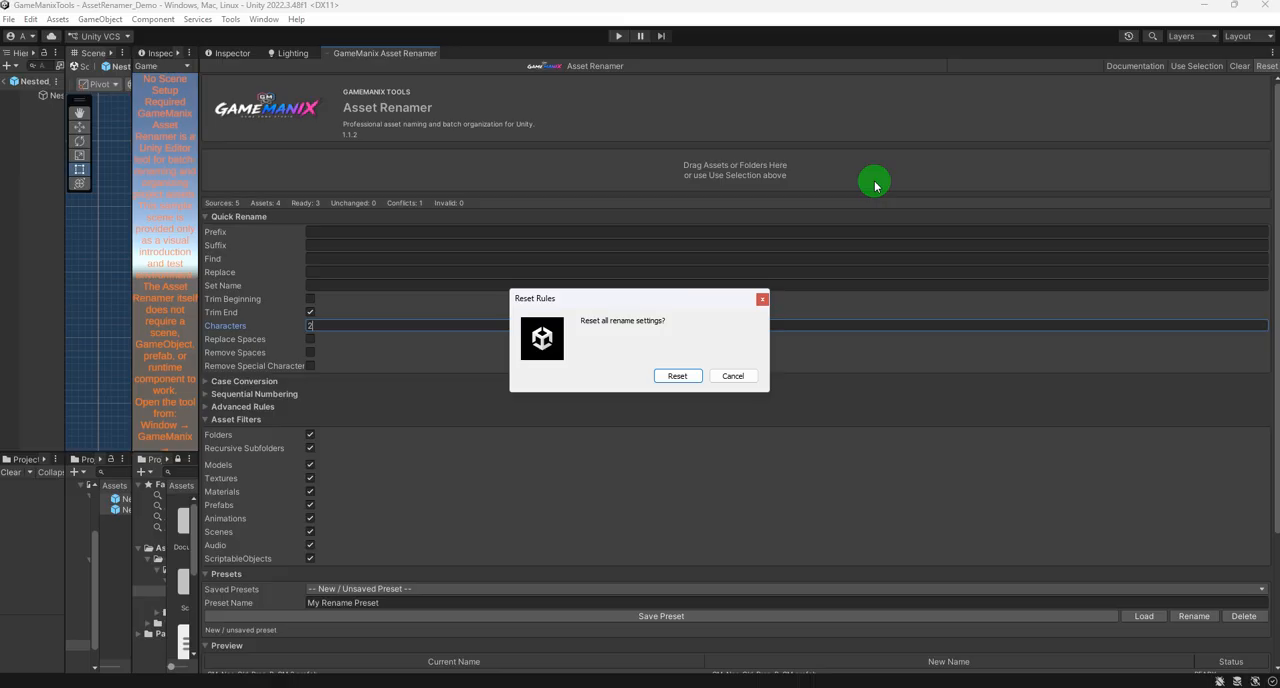
click(672, 376)
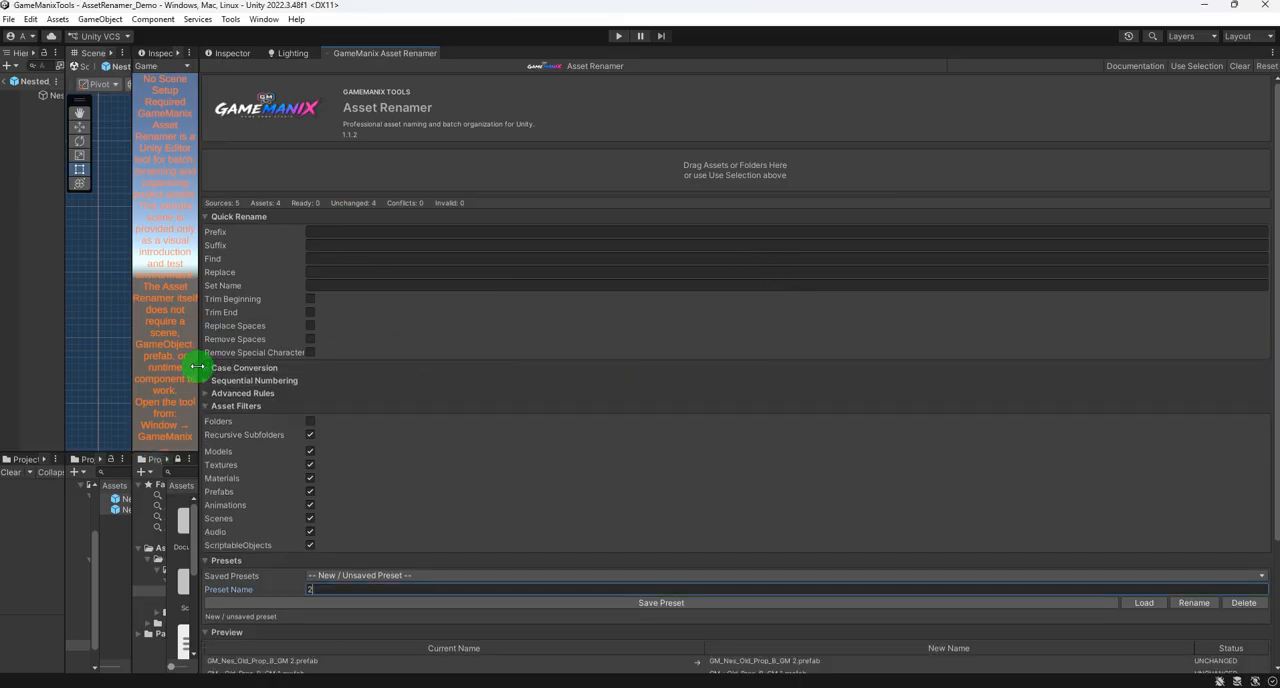
drag(199, 366, 543, 366)
- Try to delete the unsaved rename preset, and clear the Preset Name
scroll(825, 366, down, 3)
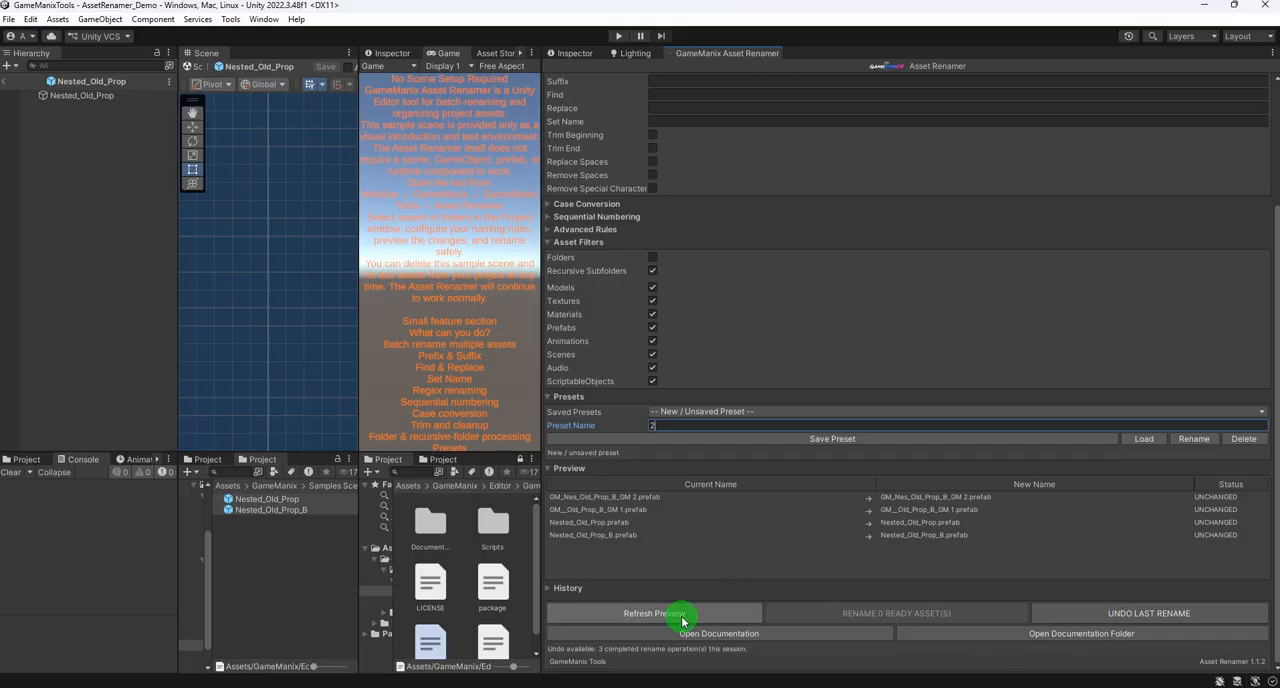
click(1243, 440)
click(736, 373)
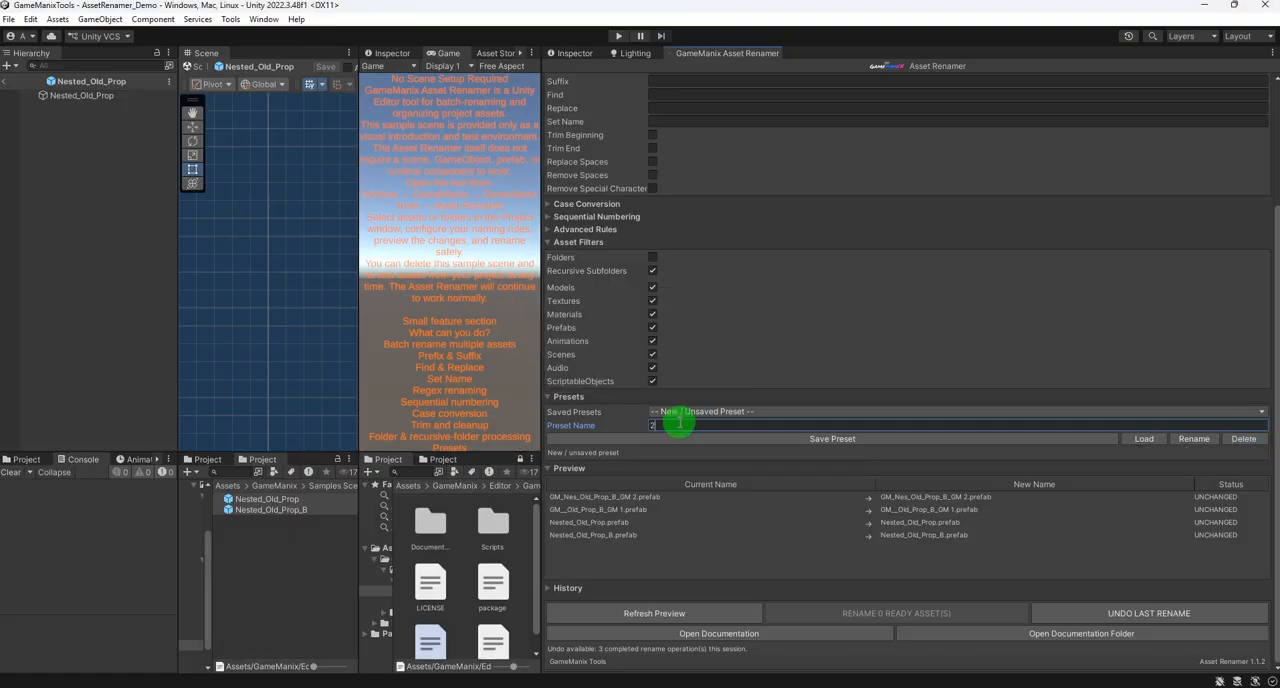
drag(680, 423, 615, 426)
key(BackSpace)
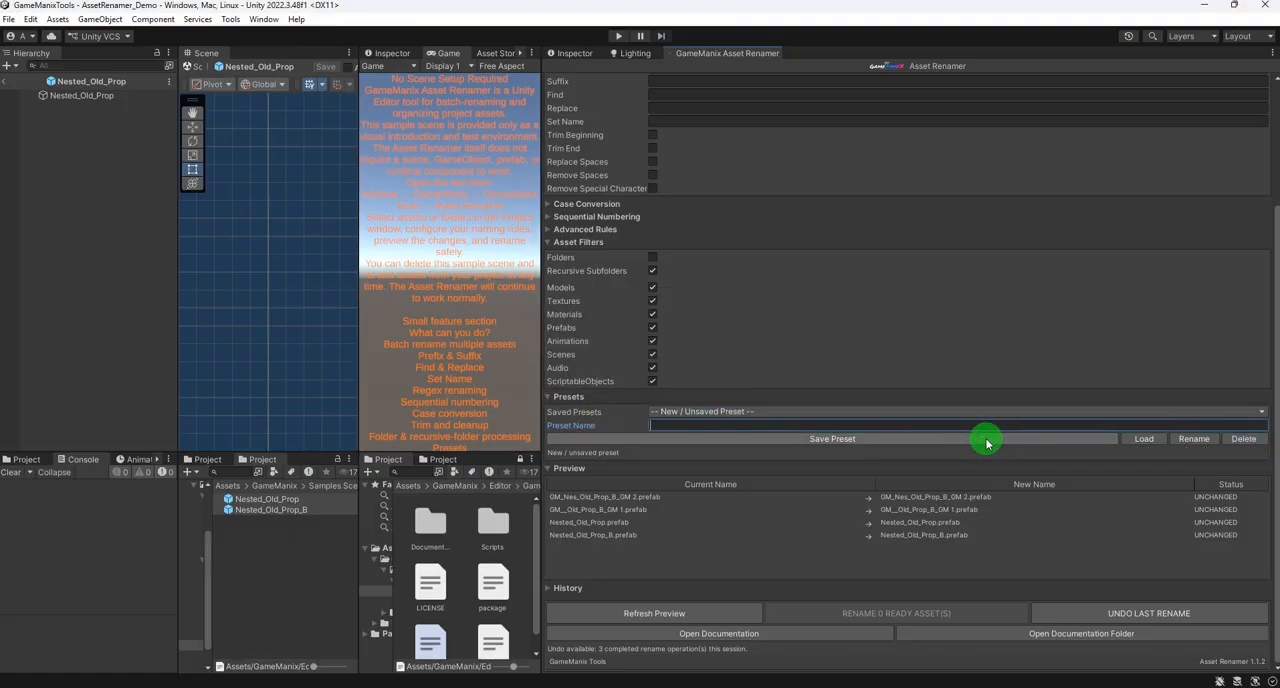
click(1258, 415)
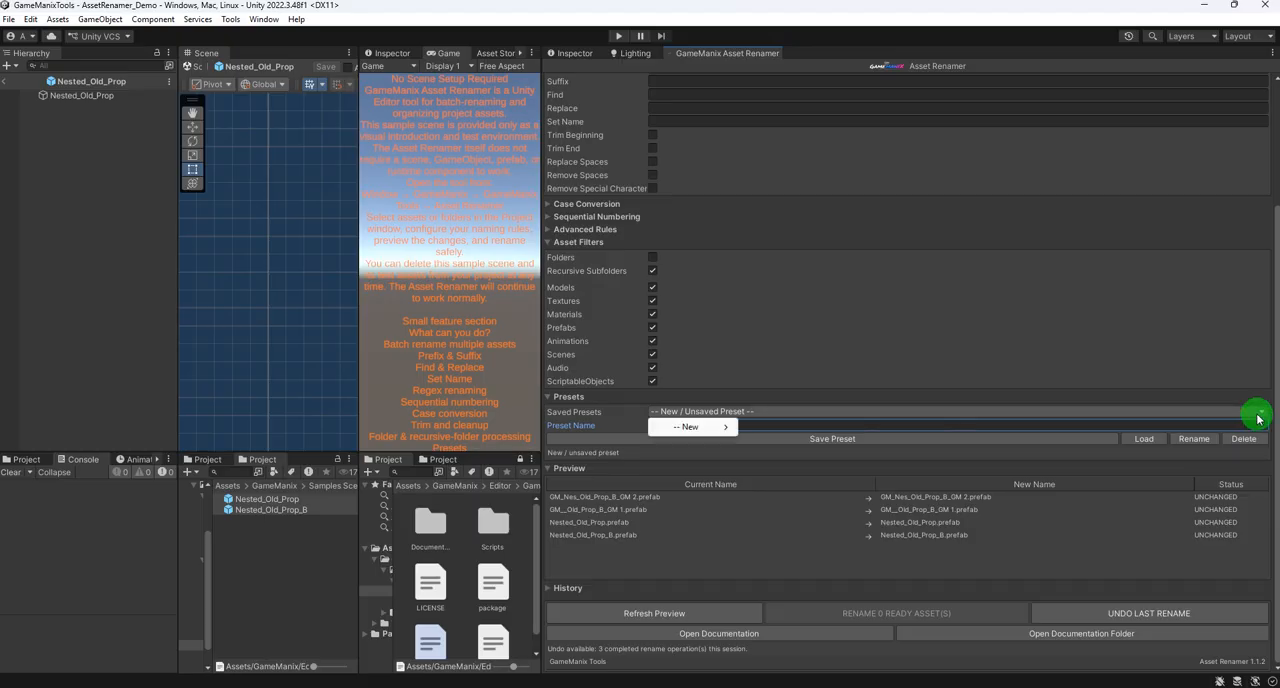
click(1243, 438)
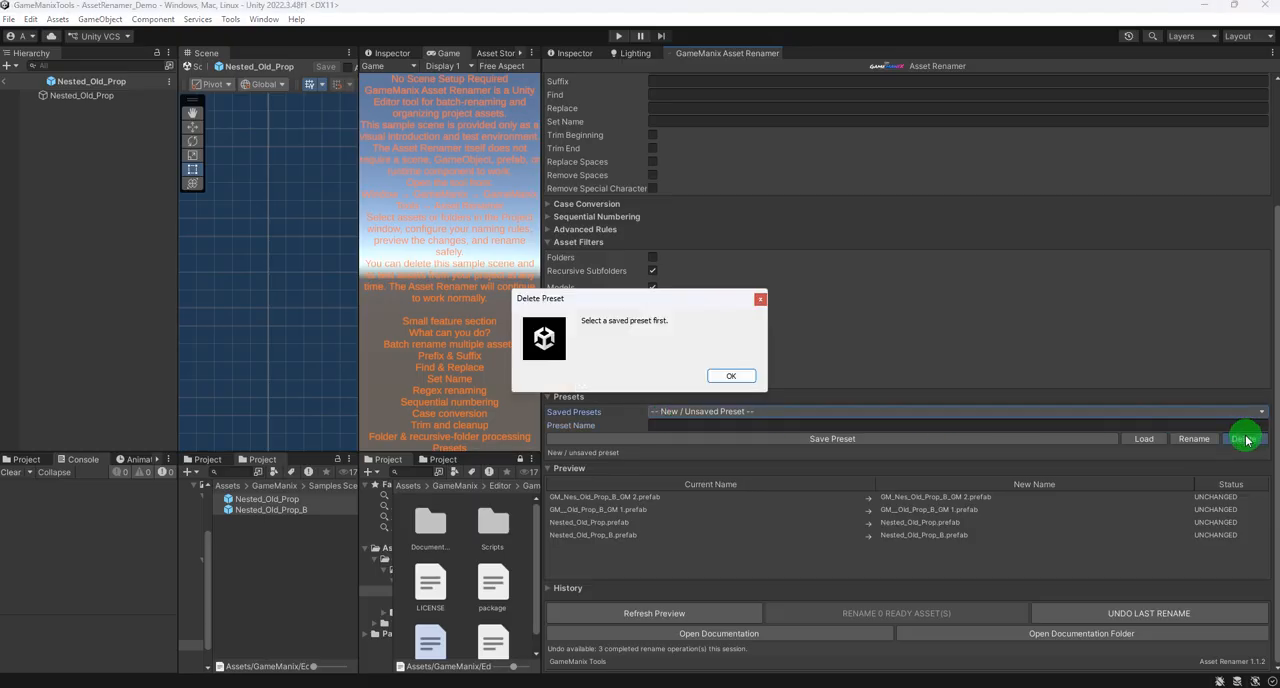
click(730, 376)
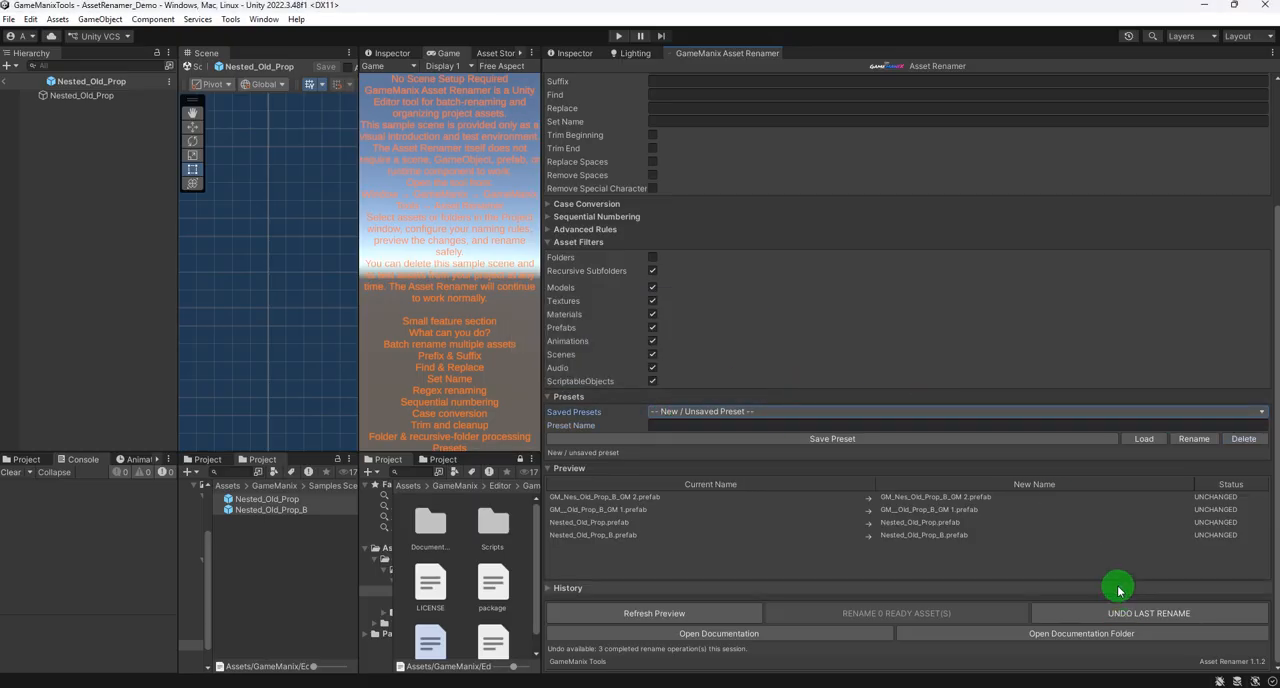
- Clear the list of assets queued for renaming, widening the Asset Renamer panel to reach the option and narrowing it again
scroll(751, 383, up, 3)
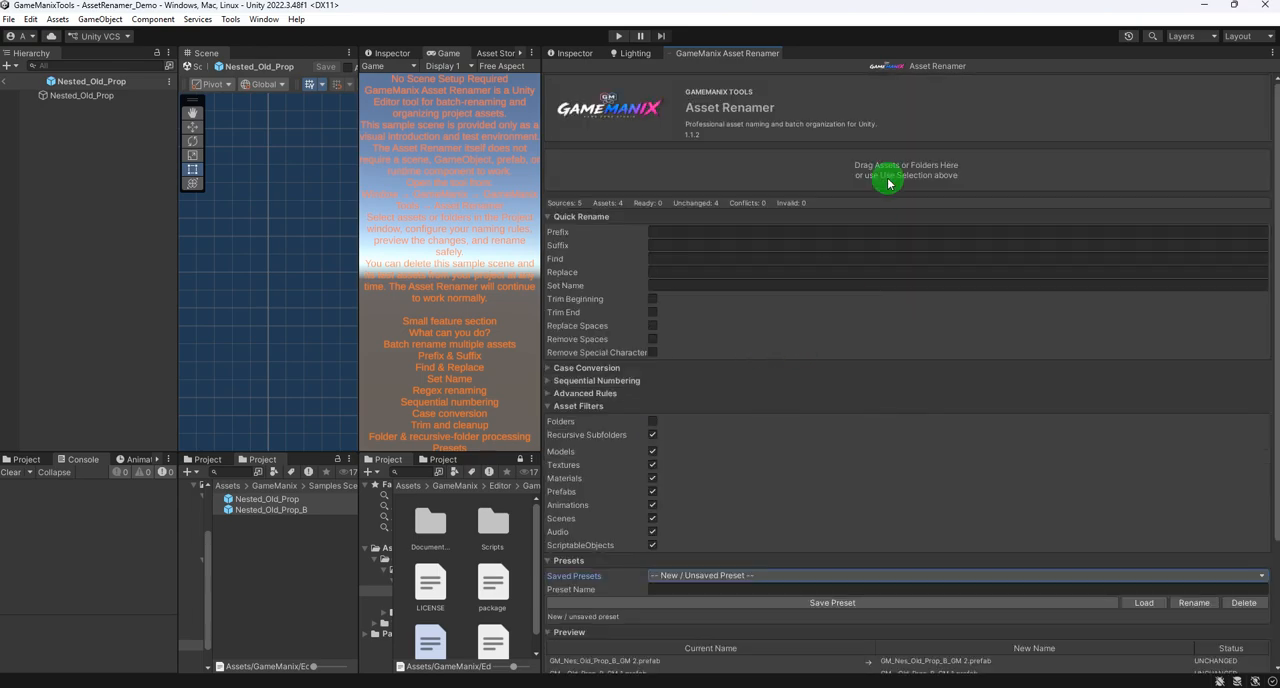
drag(544, 106, 187, 111)
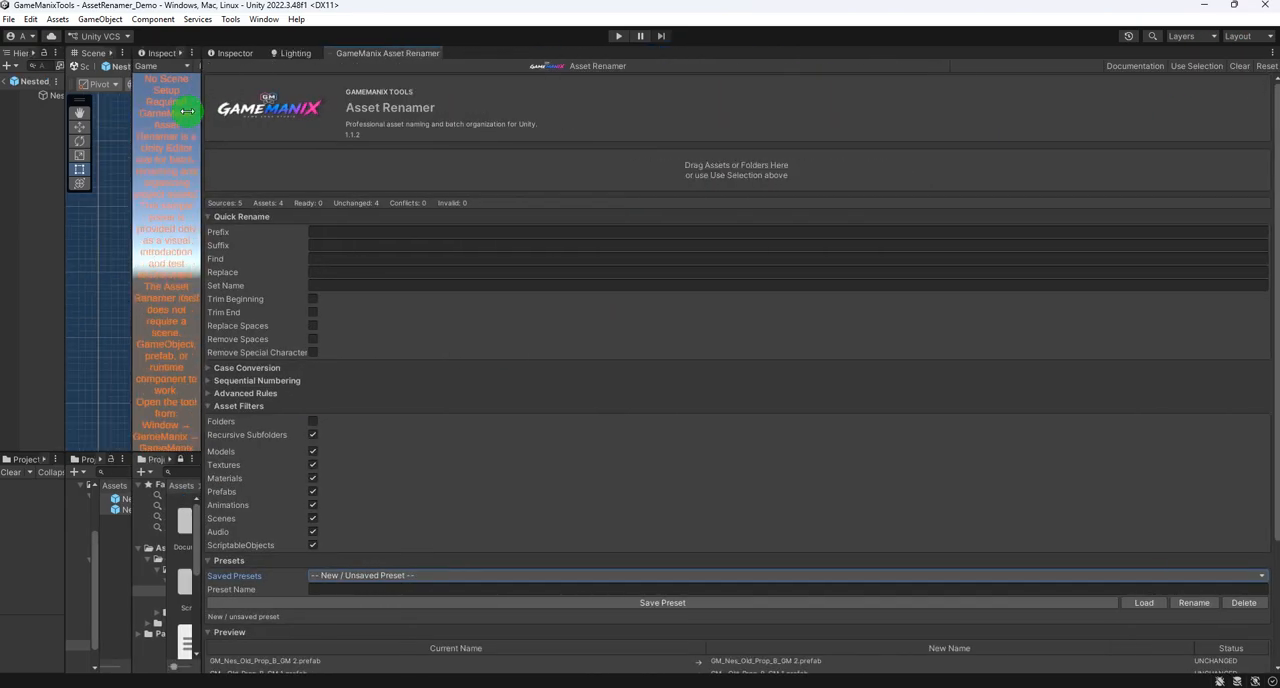
click(1239, 65)
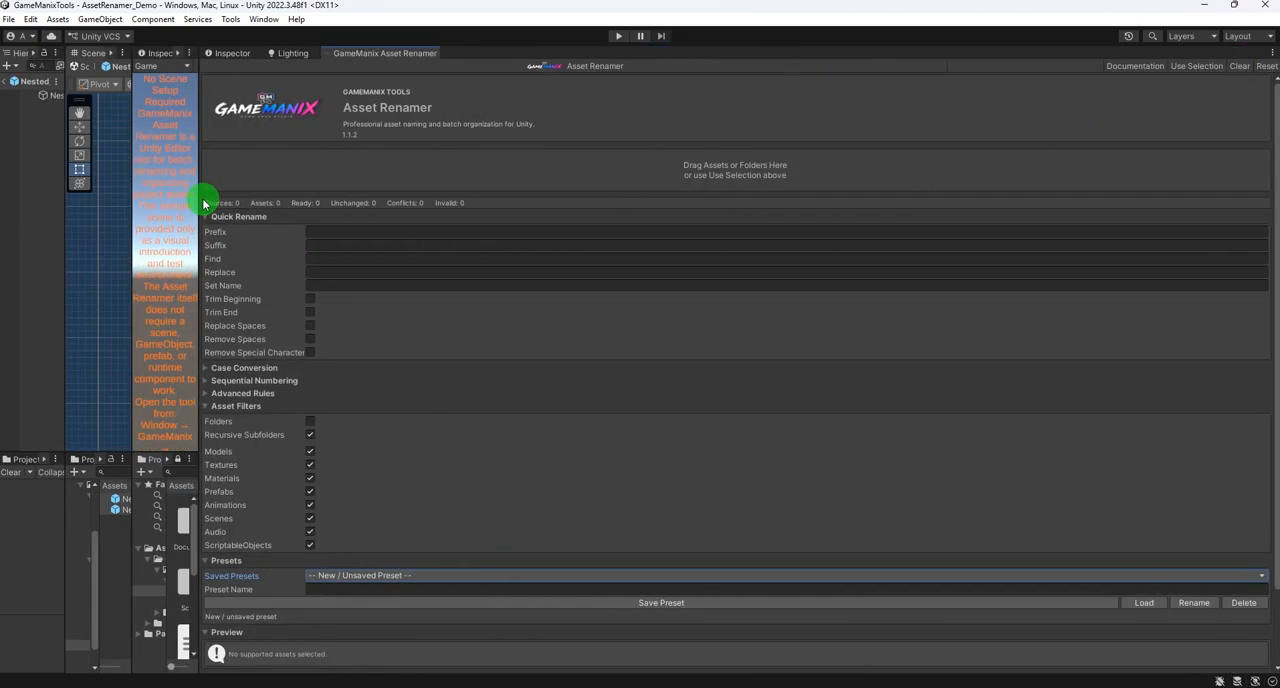
drag(203, 204, 572, 200)
- Add the prefabs Nested_Old_Prop and Nested_Old_Prop_B as the rename sources
scroll(903, 311, down, 3)
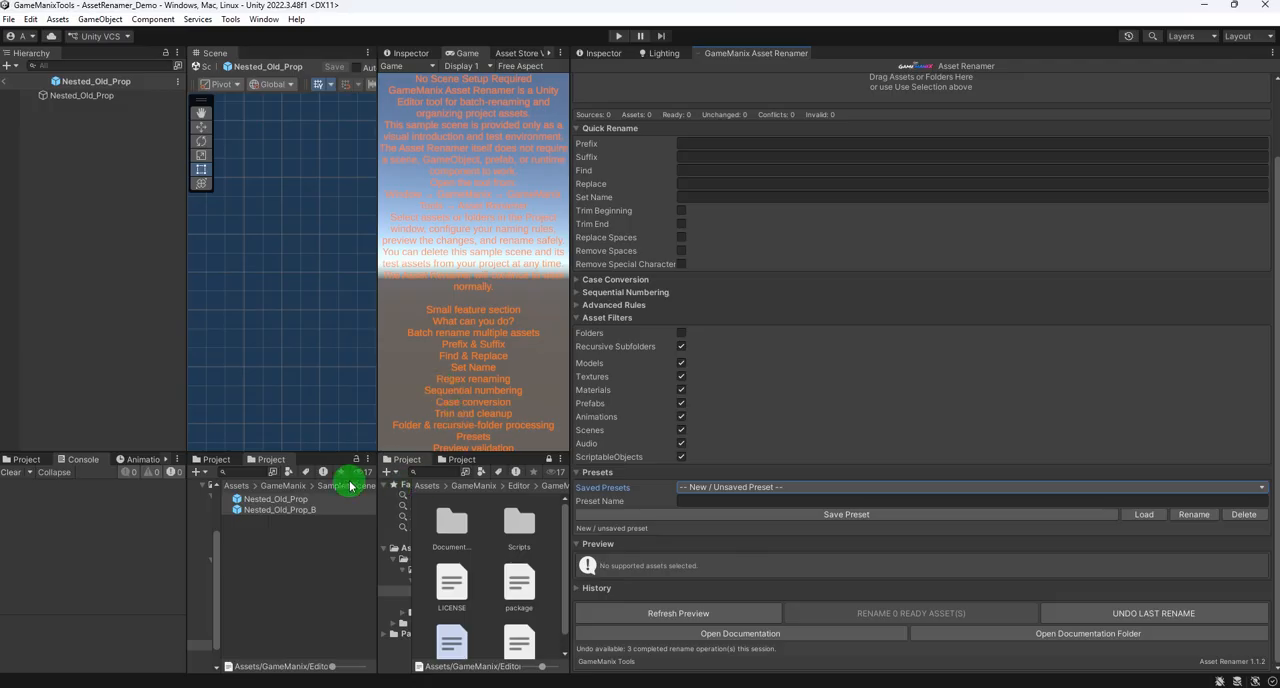
click(269, 511)
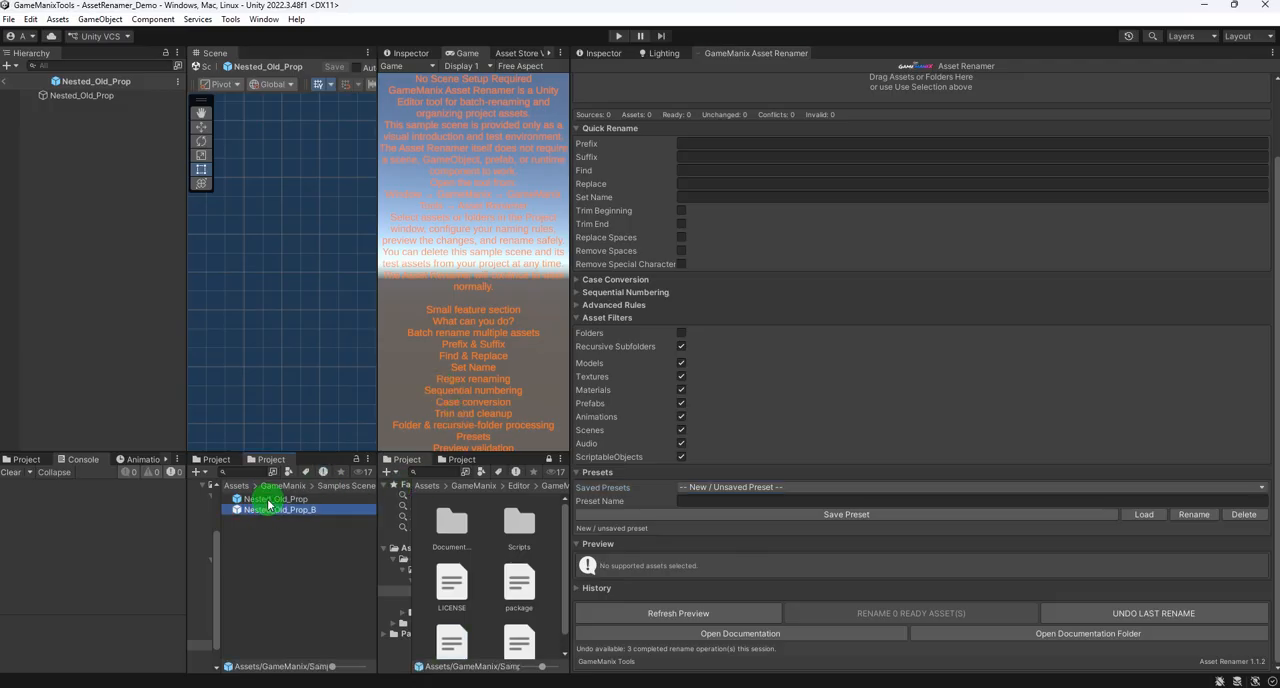
shift+click(266, 499)
drag(262, 498, 837, 120)
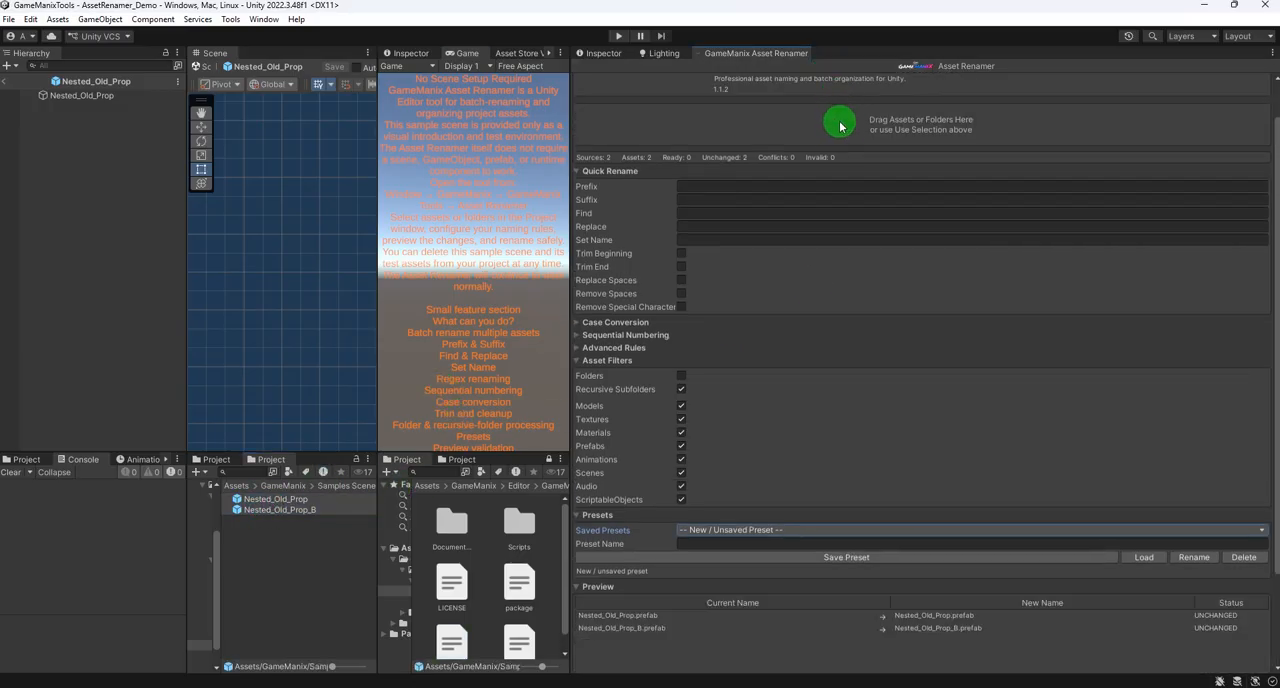
scroll(690, 308, down, 3)
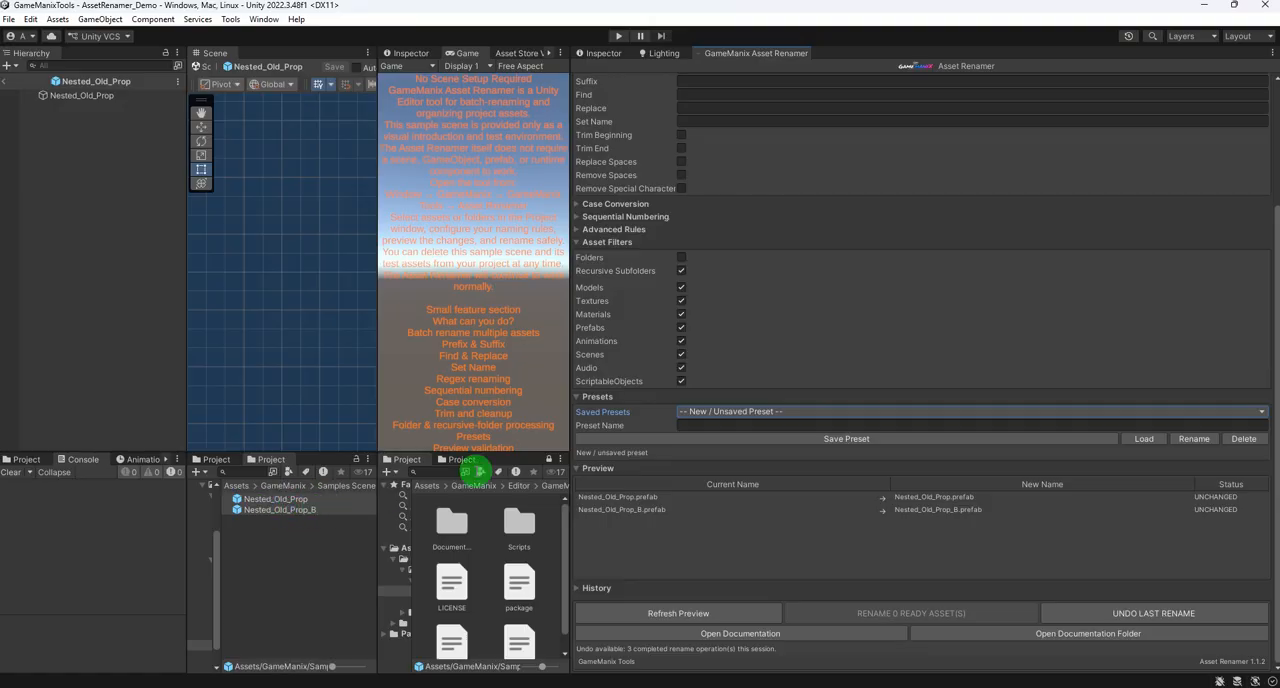
scroll(909, 246, up, 3)
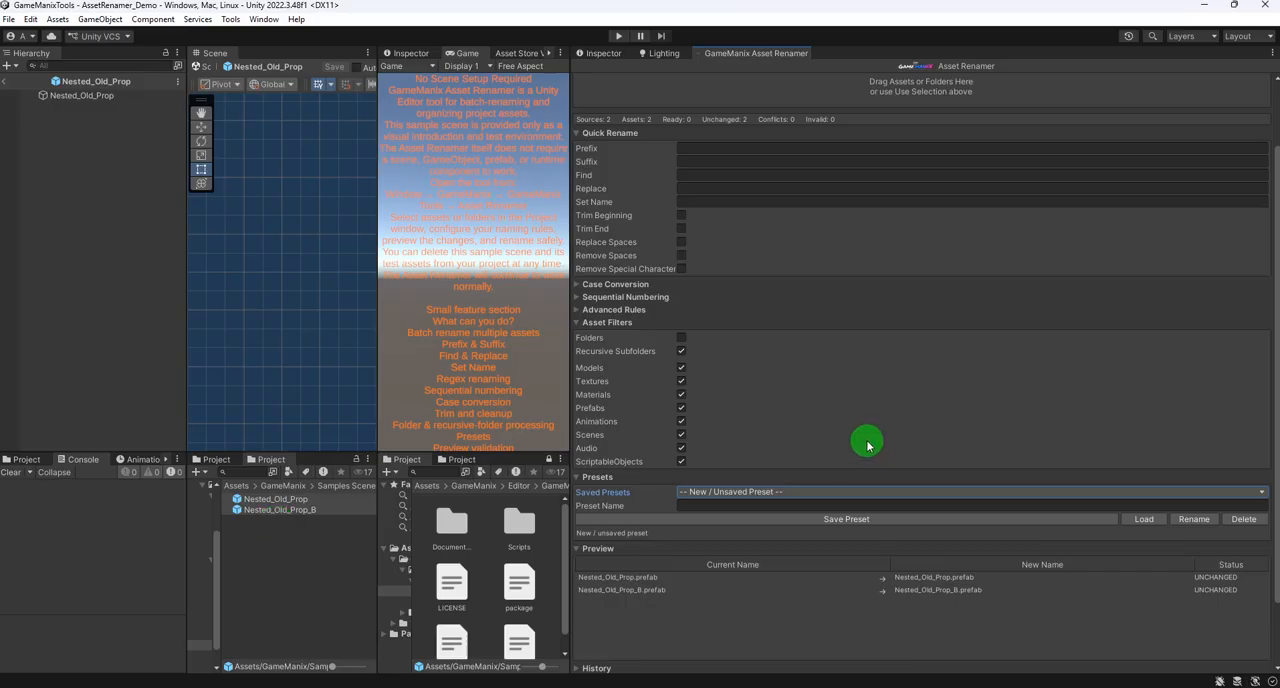
scroll(766, 365, down, 2)
scroll(686, 243, up, 3)
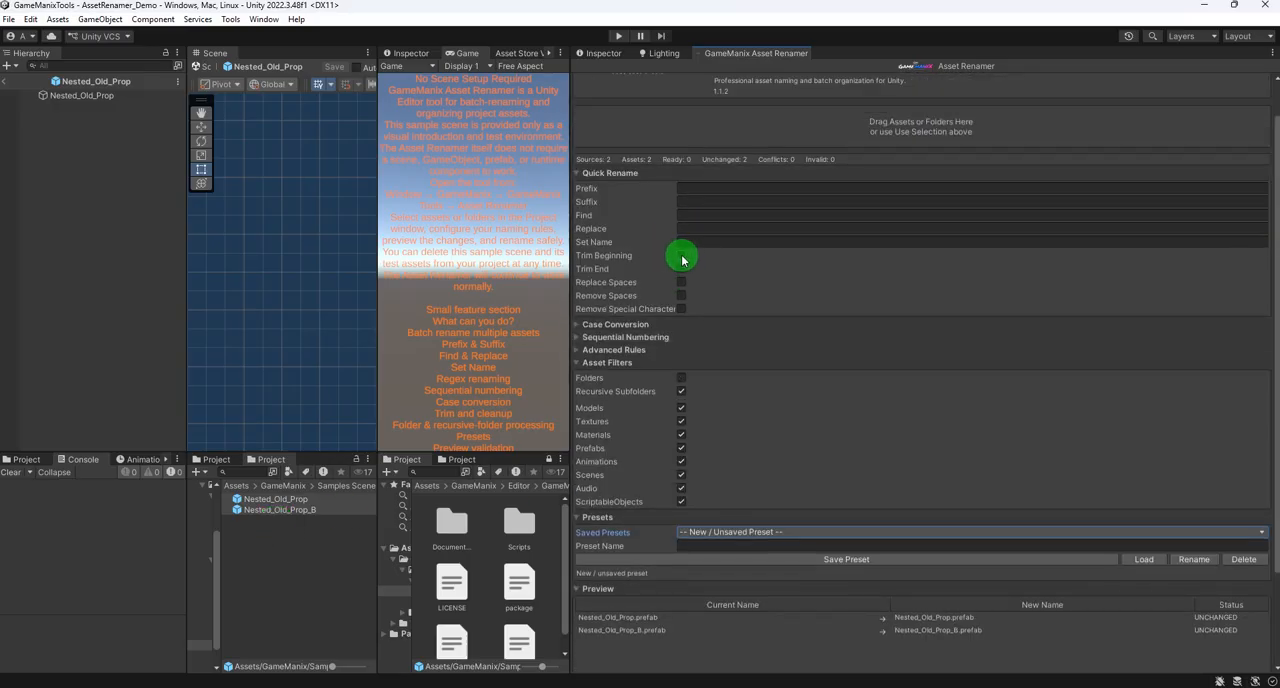
click(681, 256)
click(681, 257)
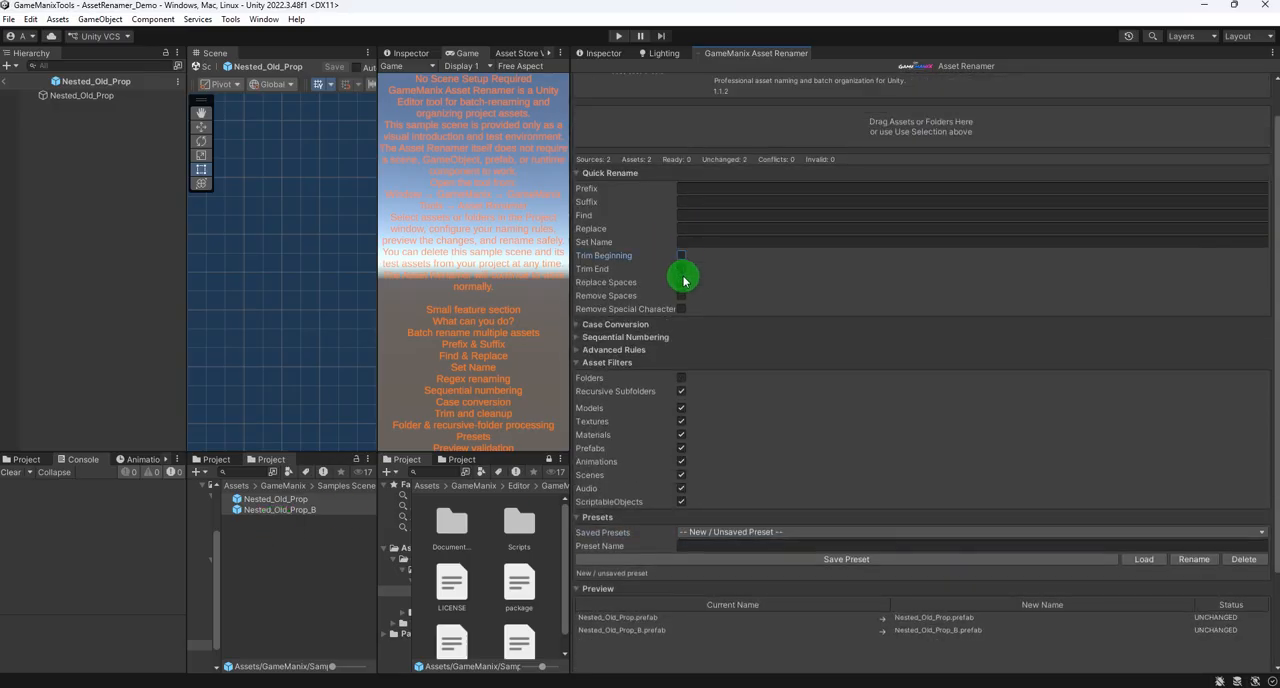
- Enable the Replace Spaces rule and clear its Space Replacement value
click(681, 283)
click(712, 294)
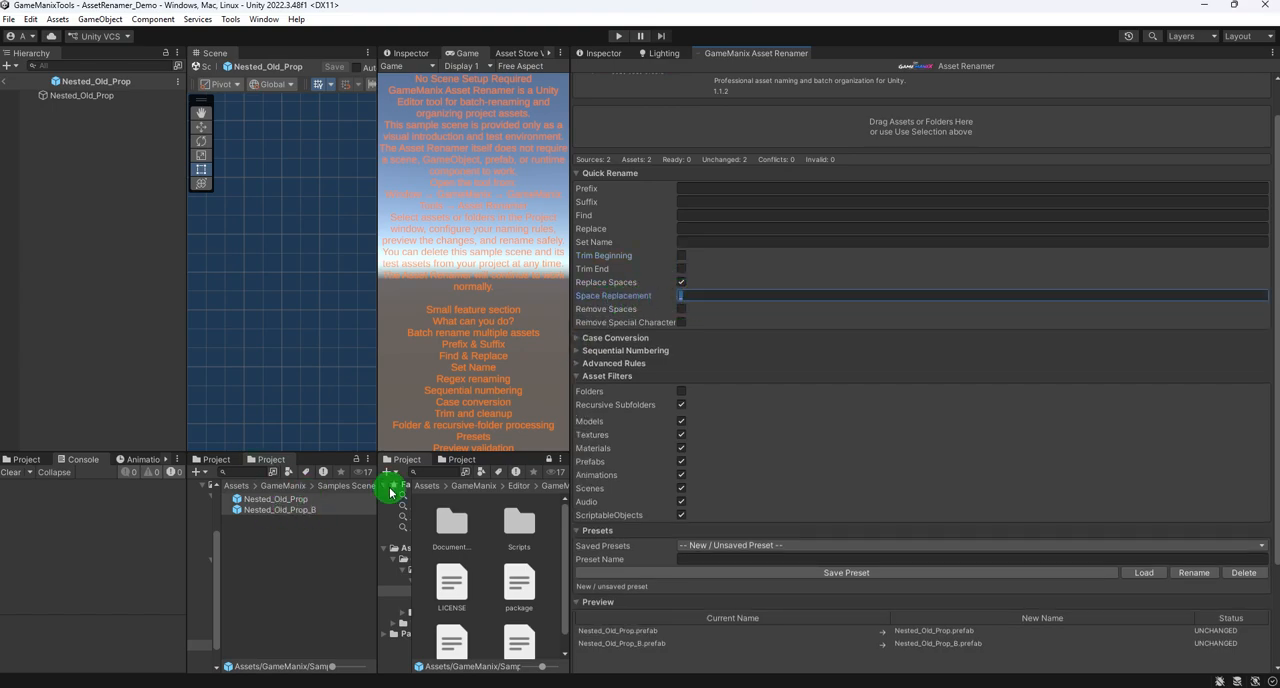
click(681, 283)
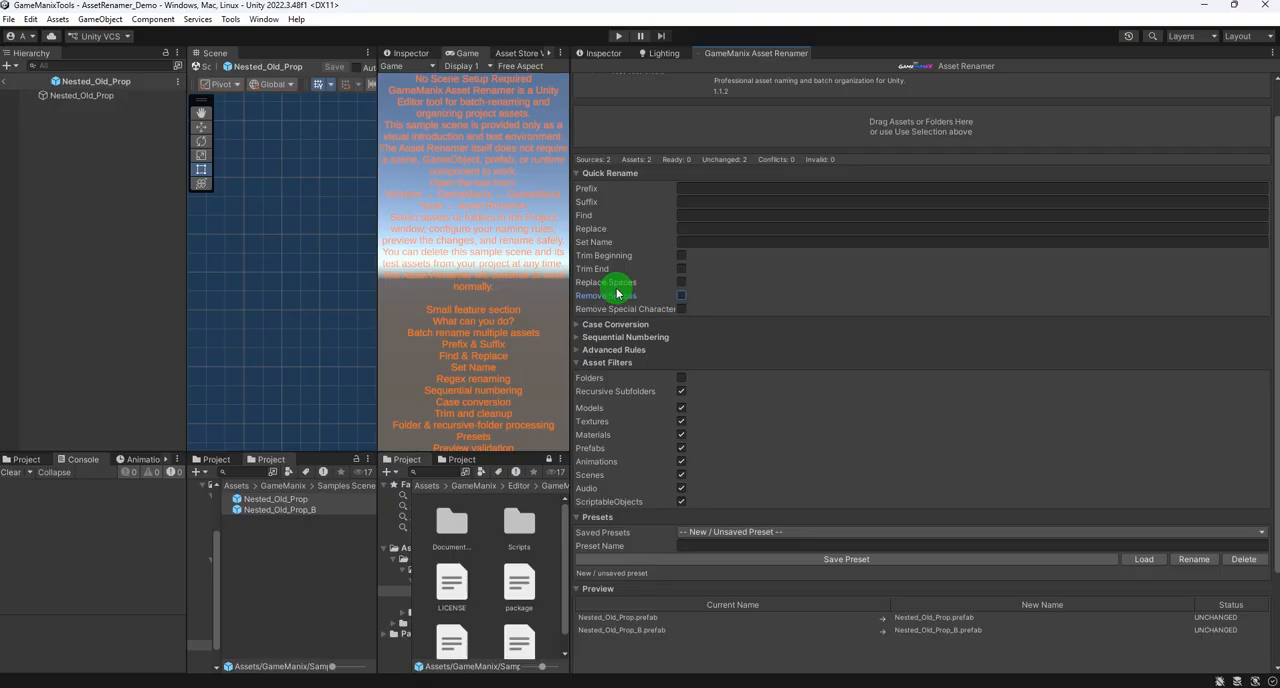
click(681, 283)
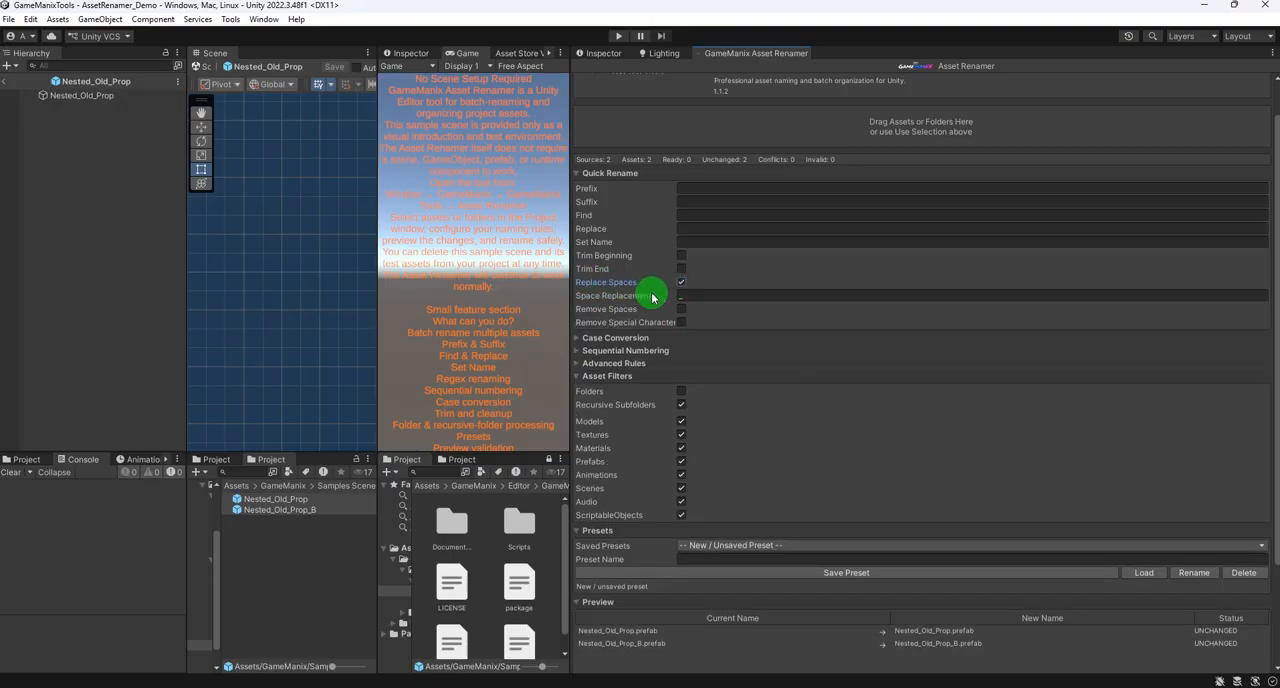
click(690, 296)
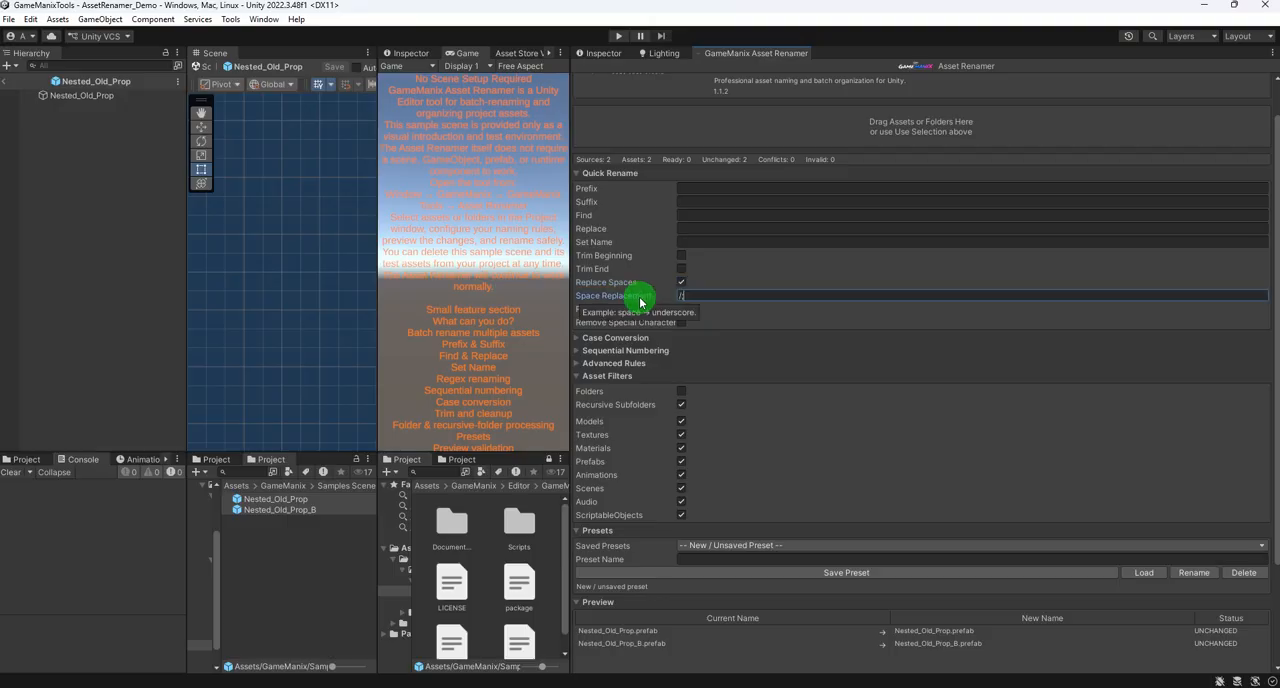
click(275, 499)
click(304, 503)
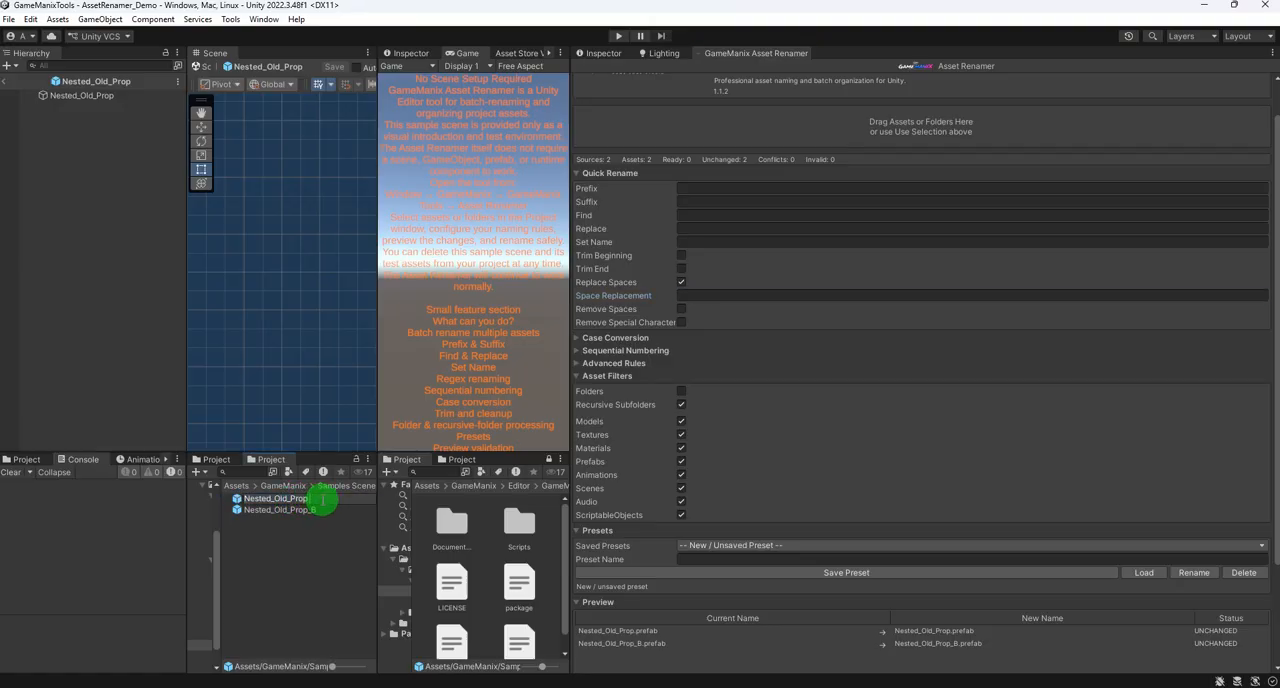
click(323, 557)
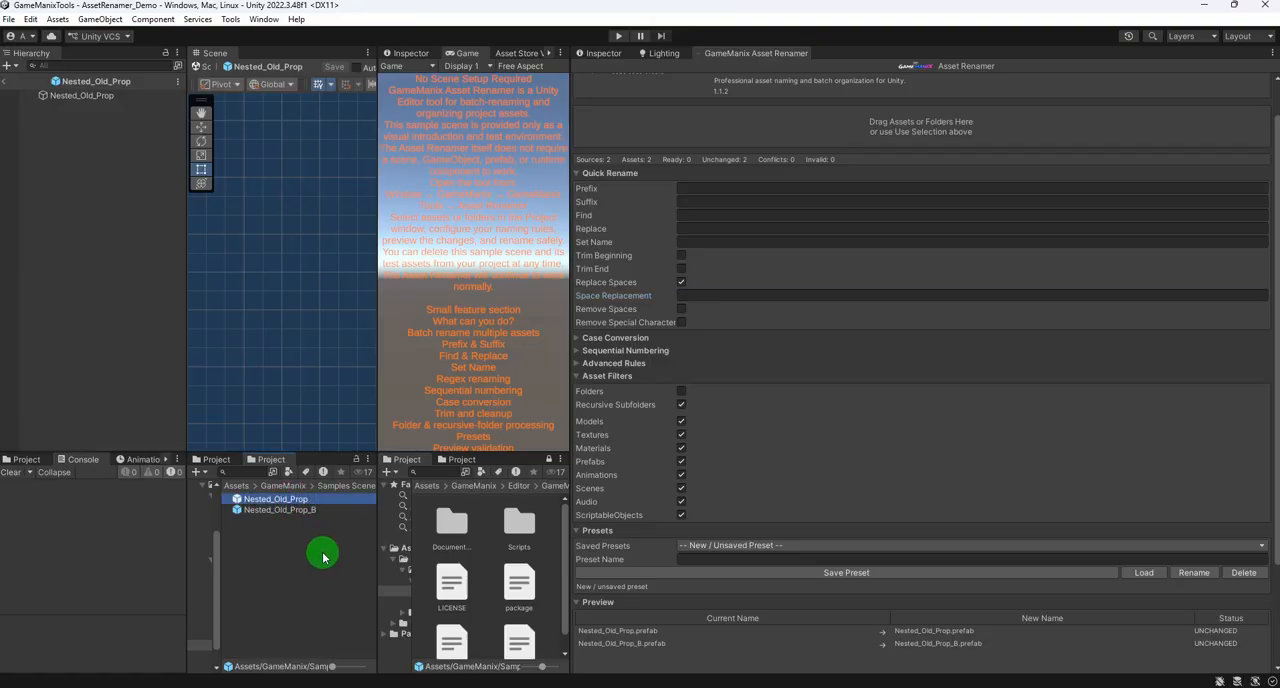
- Set the Space Replacement character to a hyphen (-)
click(683, 295)
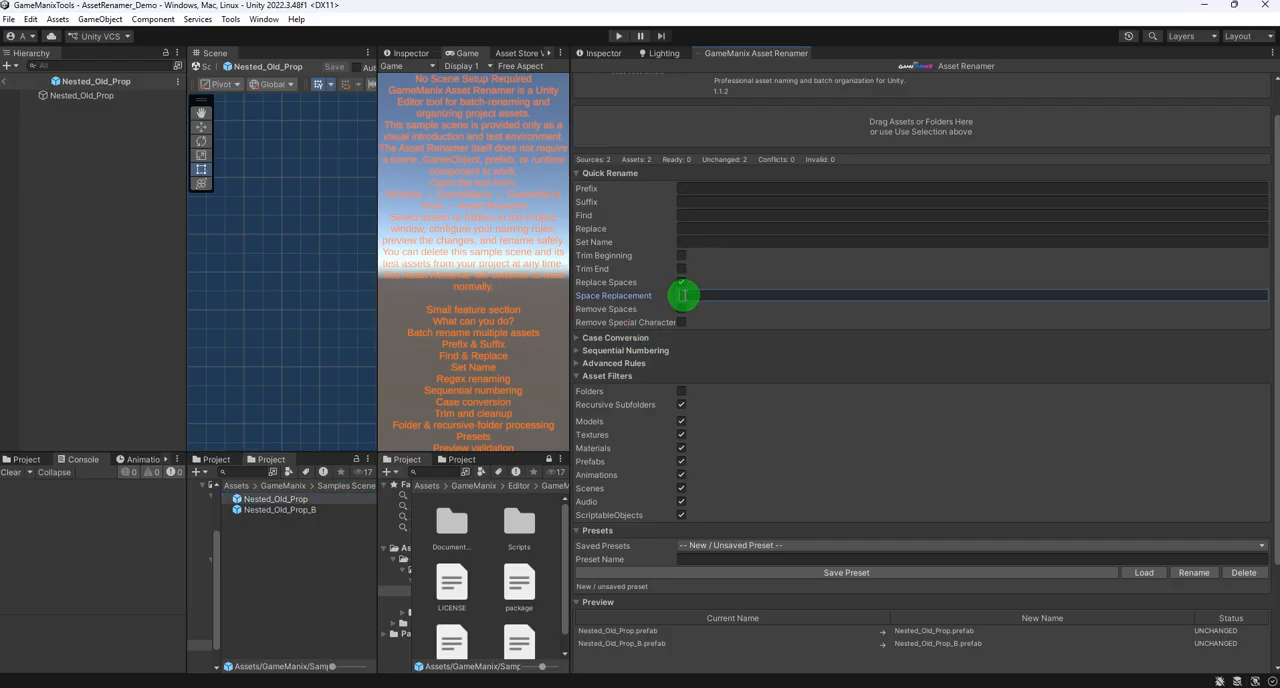
scroll(906, 575, down, 3)
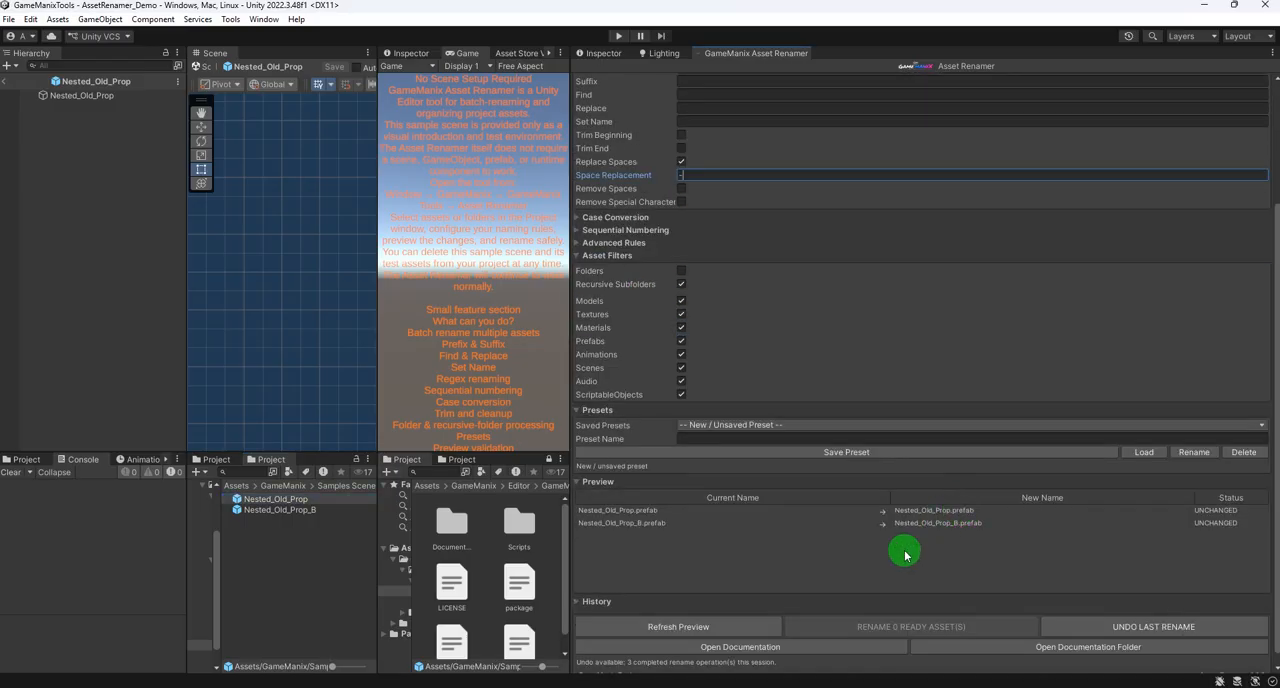
text(-)
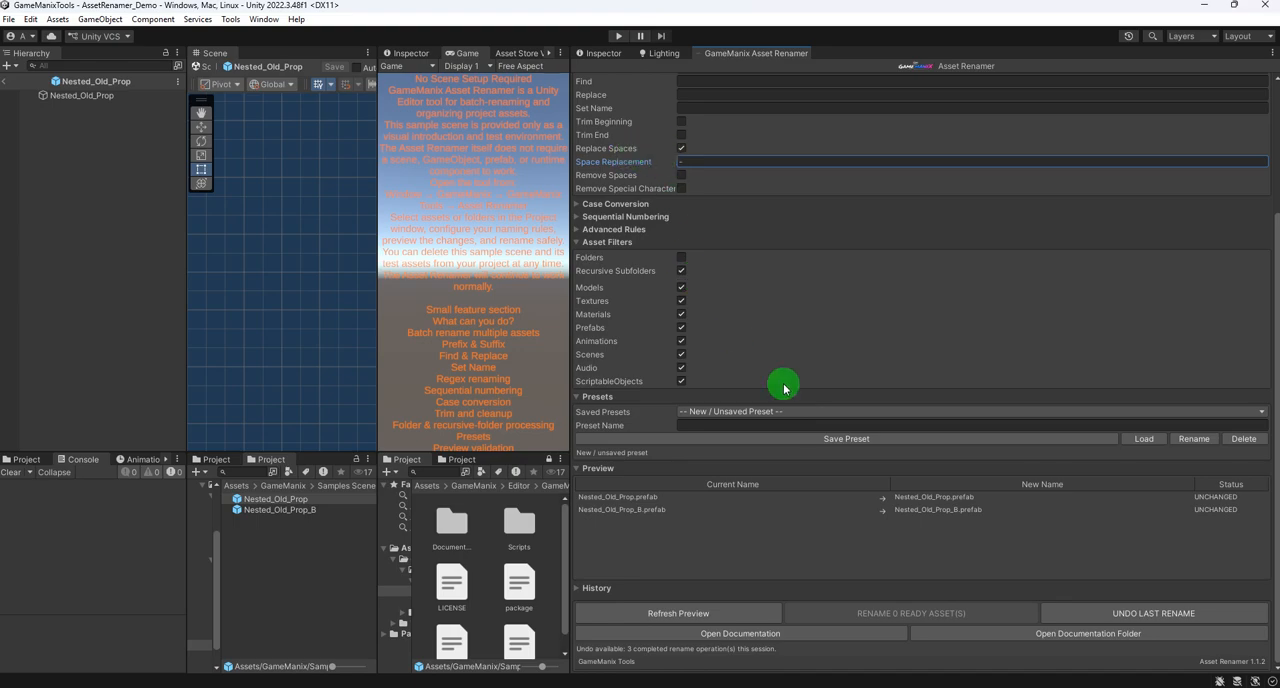
- Rename the two prefabs manually, inserting several spaces after "Nested_" in Nested_Old_Prop and after "Nested" in Nested_Old_Prop_B
click(300, 507)
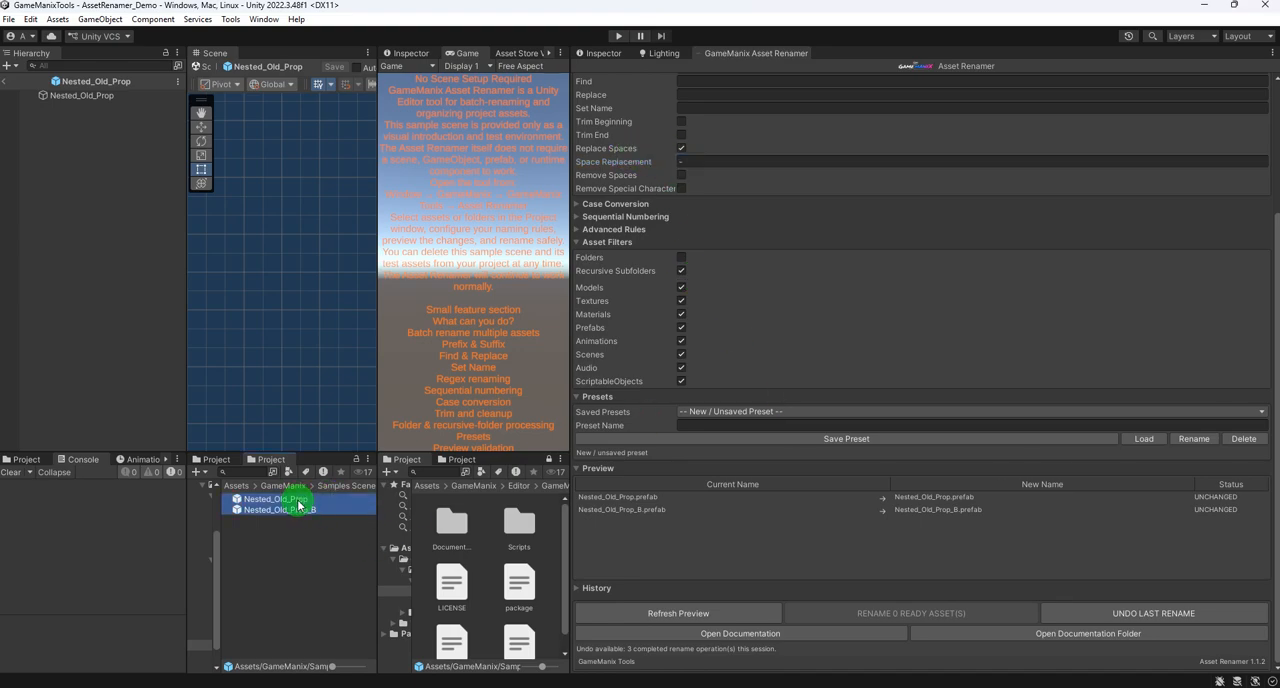
double_click(276, 500)
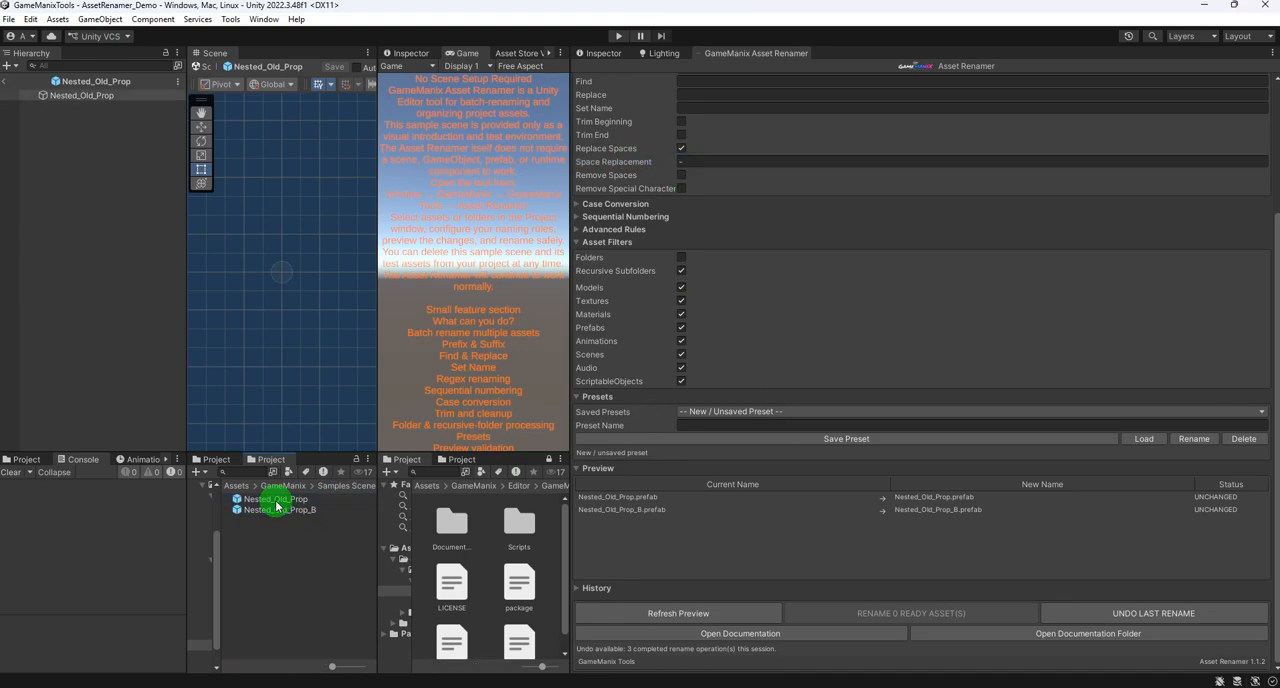
click(276, 504)
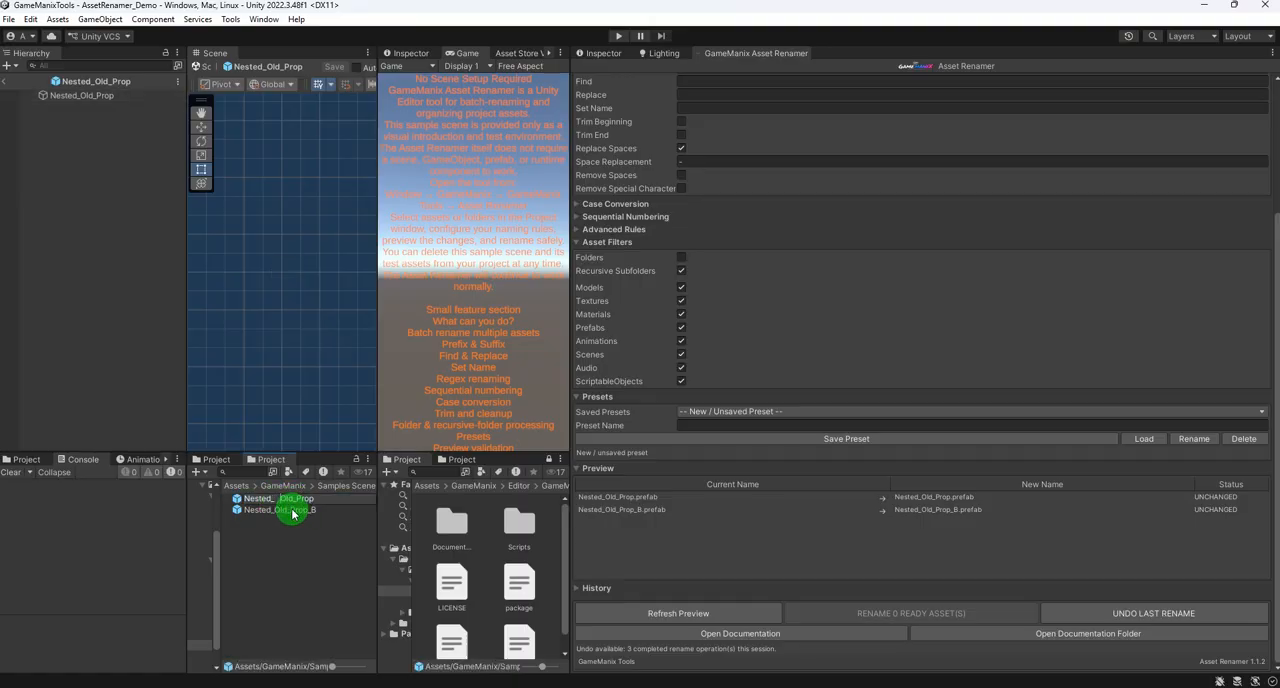
click(273, 511)
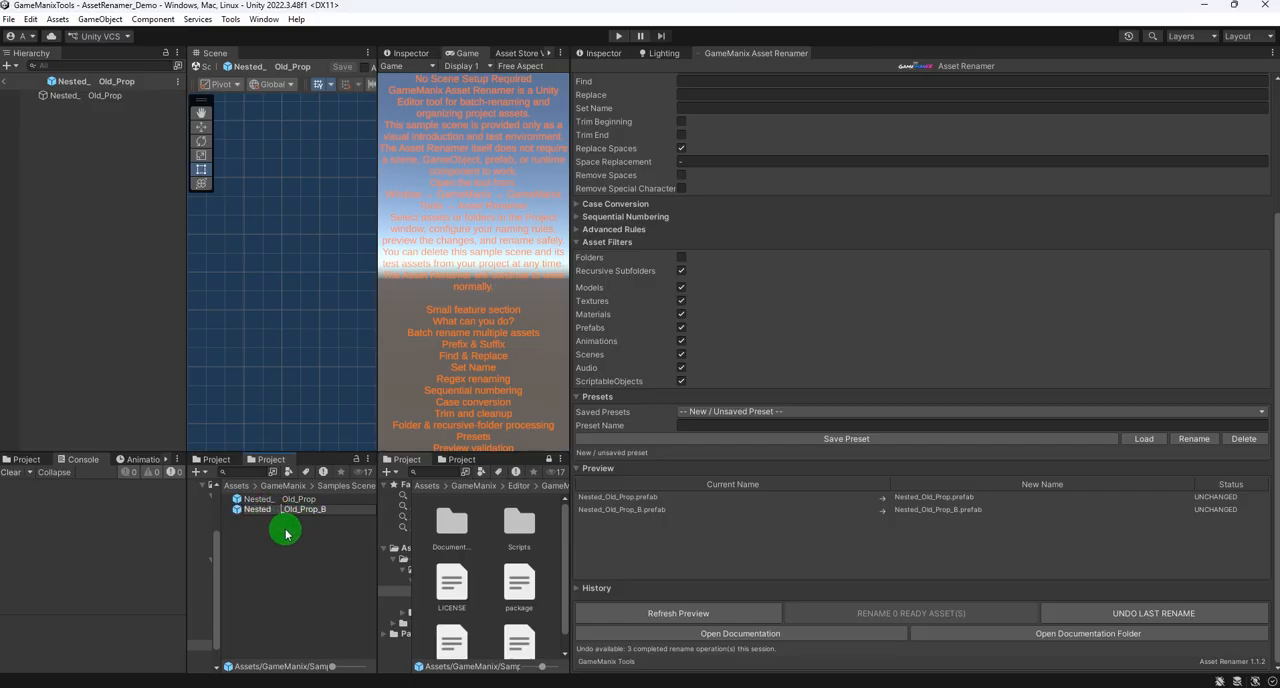
click(286, 532)
- Add the two prefabs with spaces in their names to the Asset Renamer sources
click(282, 512)
ctrl+click(278, 502)
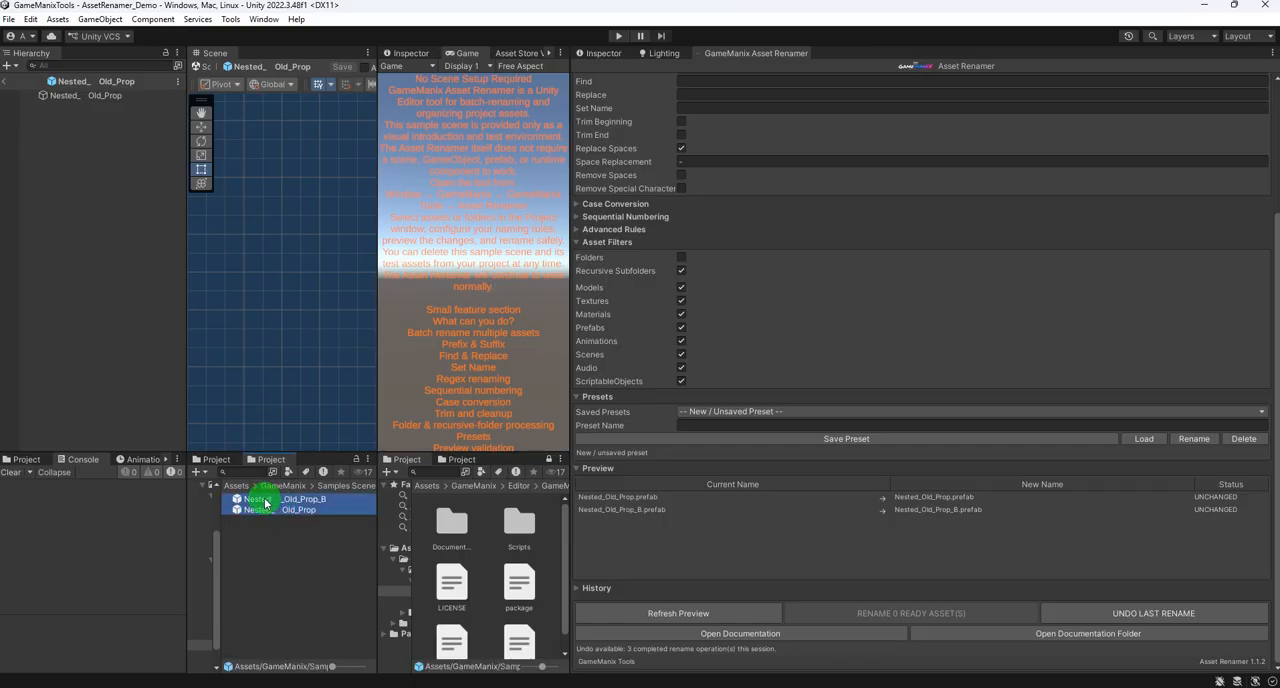
scroll(817, 94, up, 3)
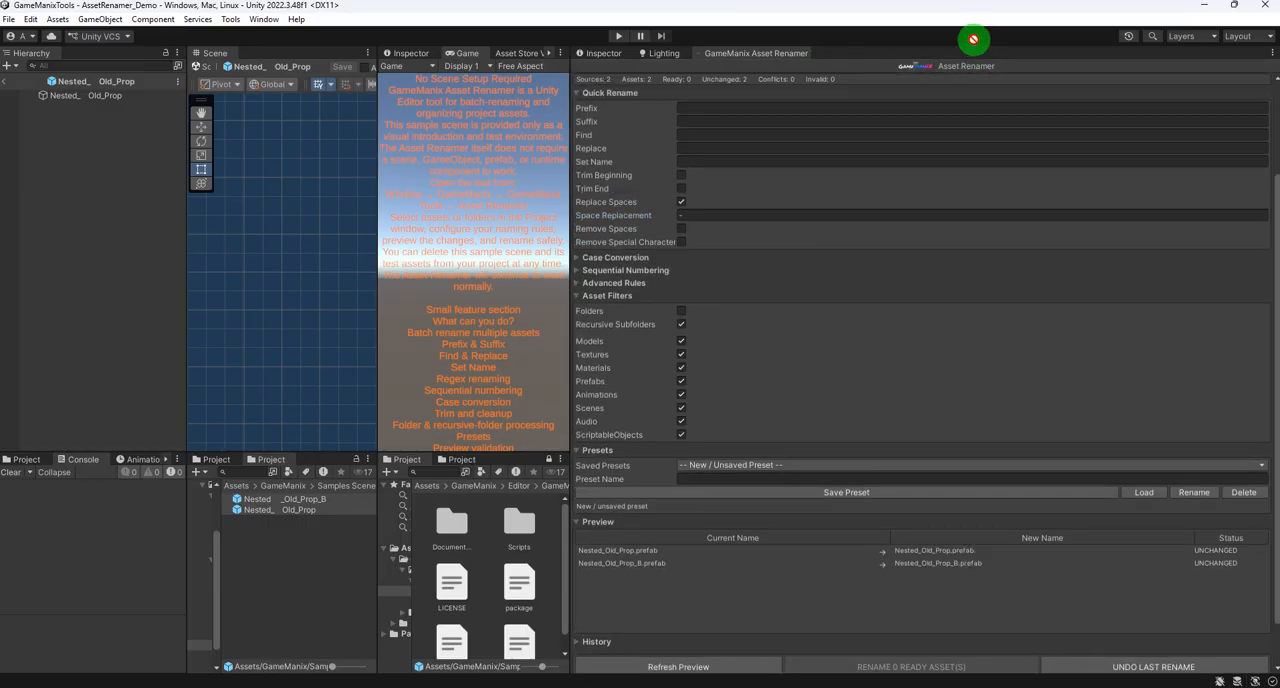
scroll(978, 55, up, 2)
scroll(930, 200, down, 3)
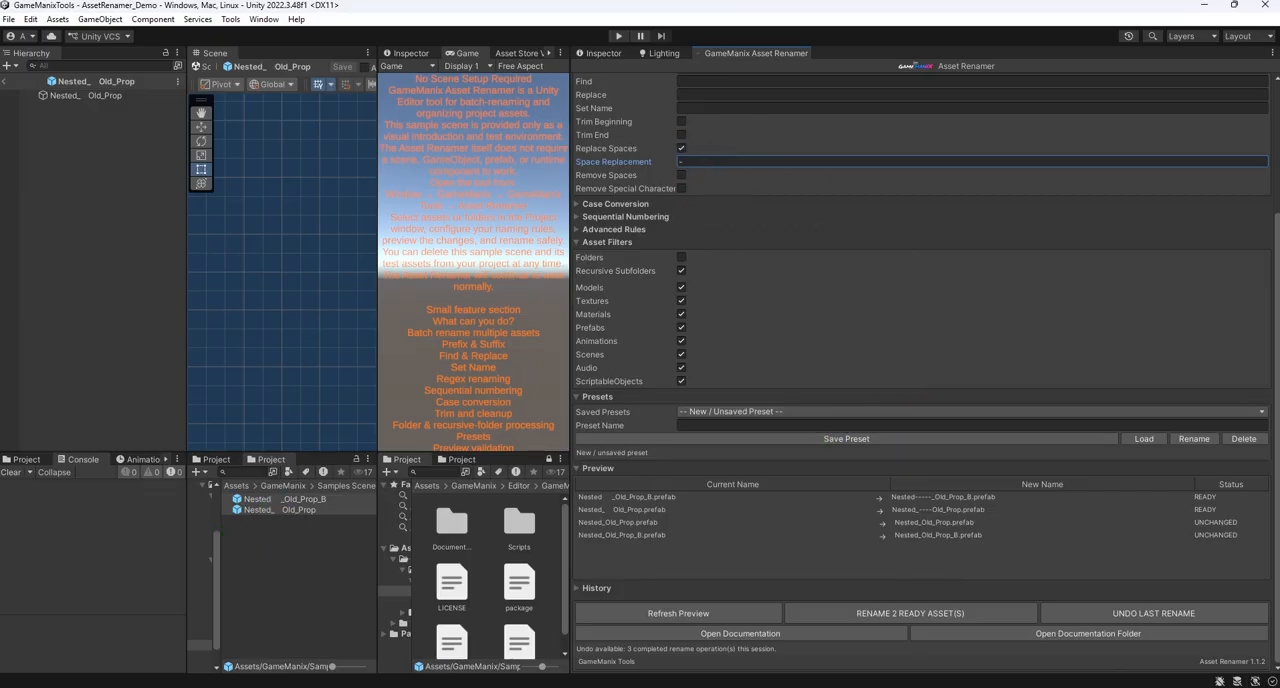
- Rename the two ready assets with the Replace Spaces rule and confirm the operation
click(910, 613)
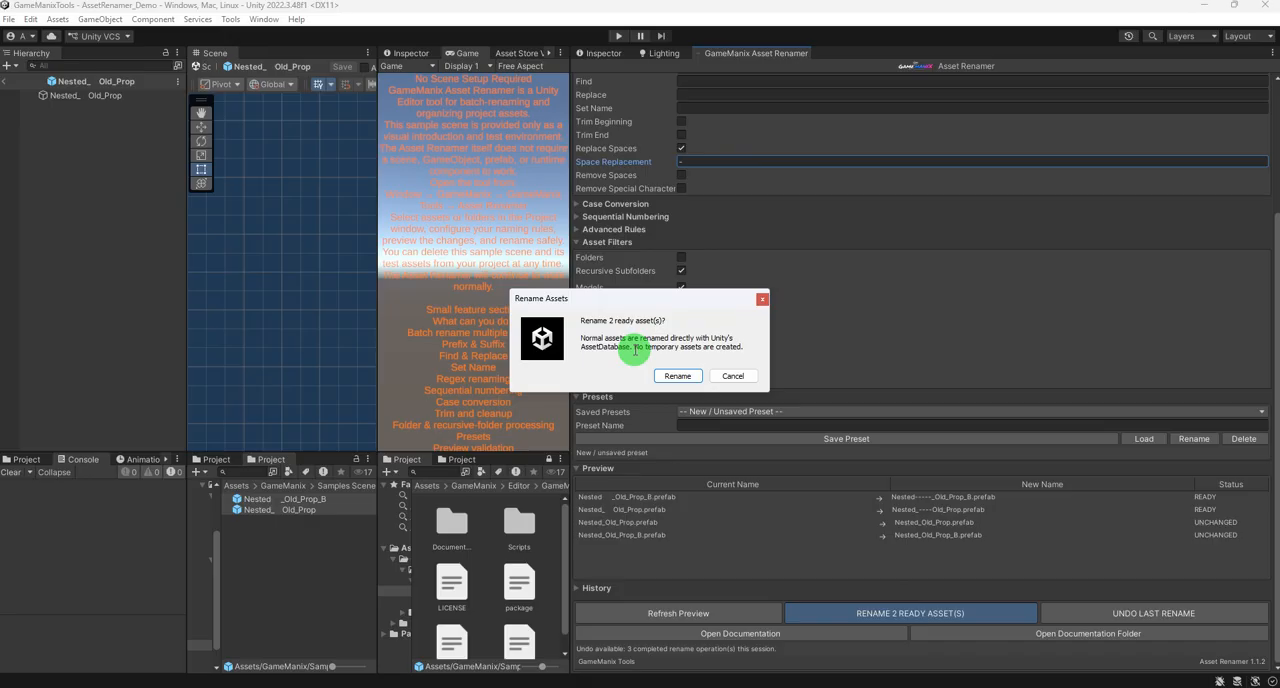
click(679, 376)
click(731, 374)
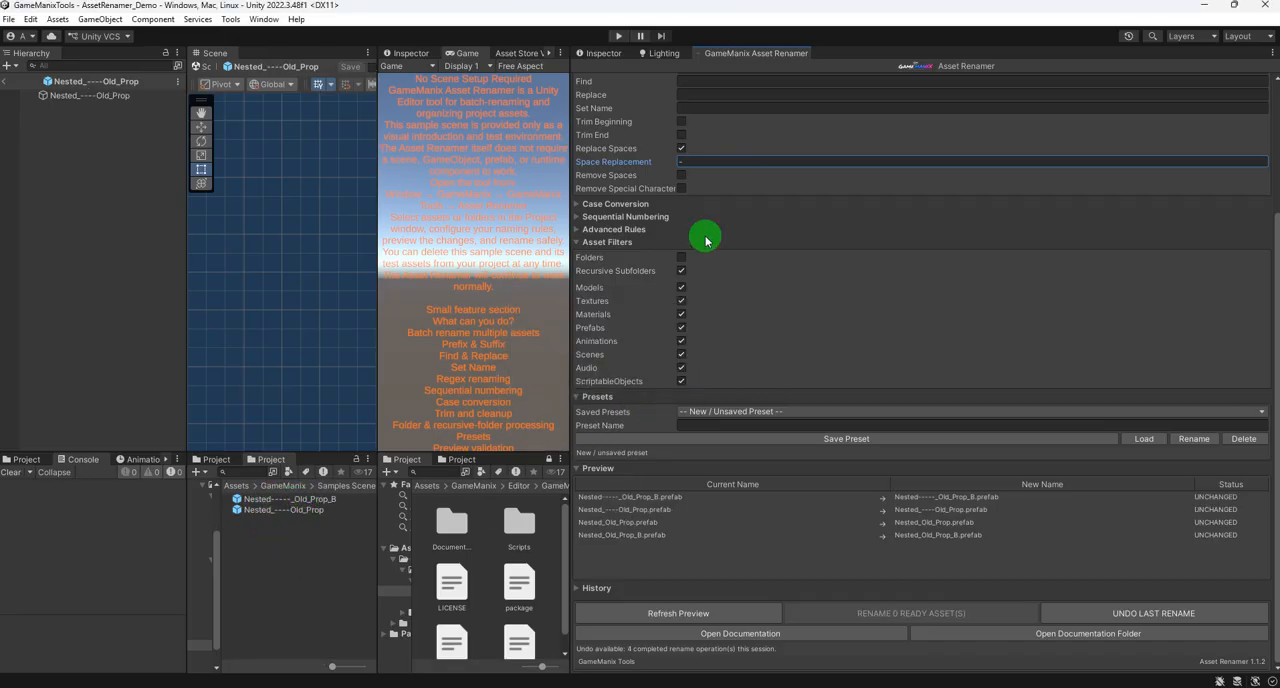
- Turn off the Replace Spaces rule and turn on Remove Special Characters
scroll(694, 194, up, 2)
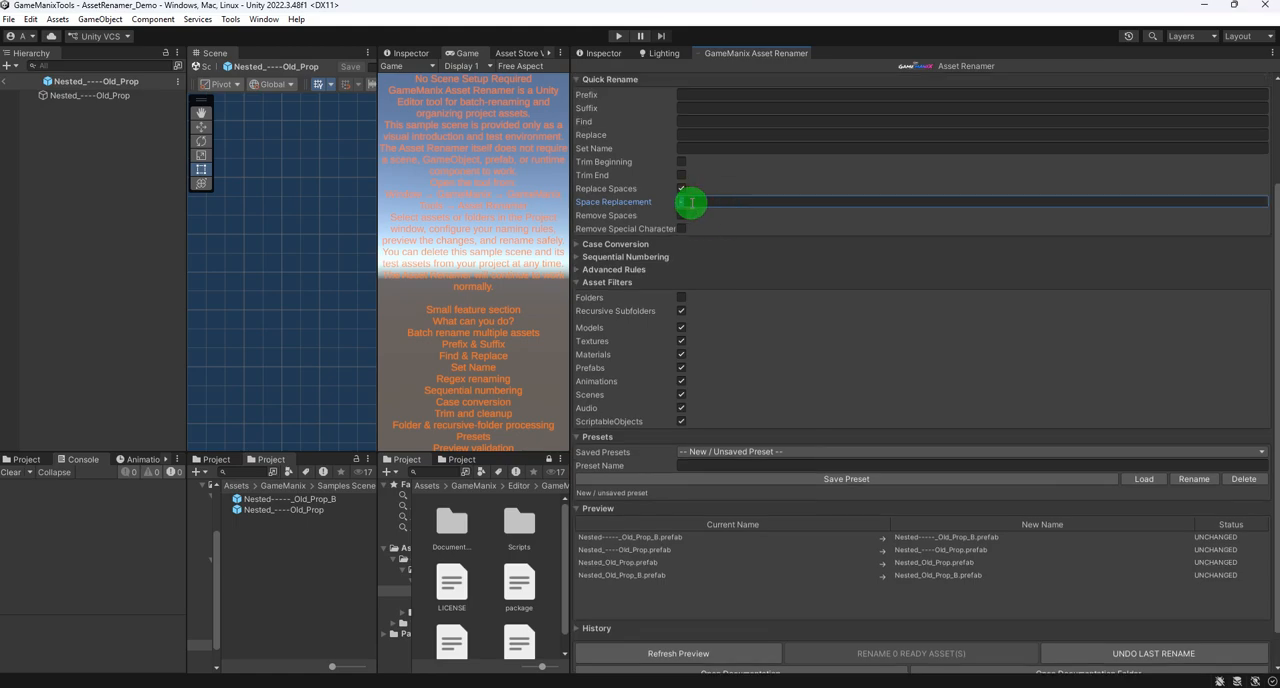
click(691, 203)
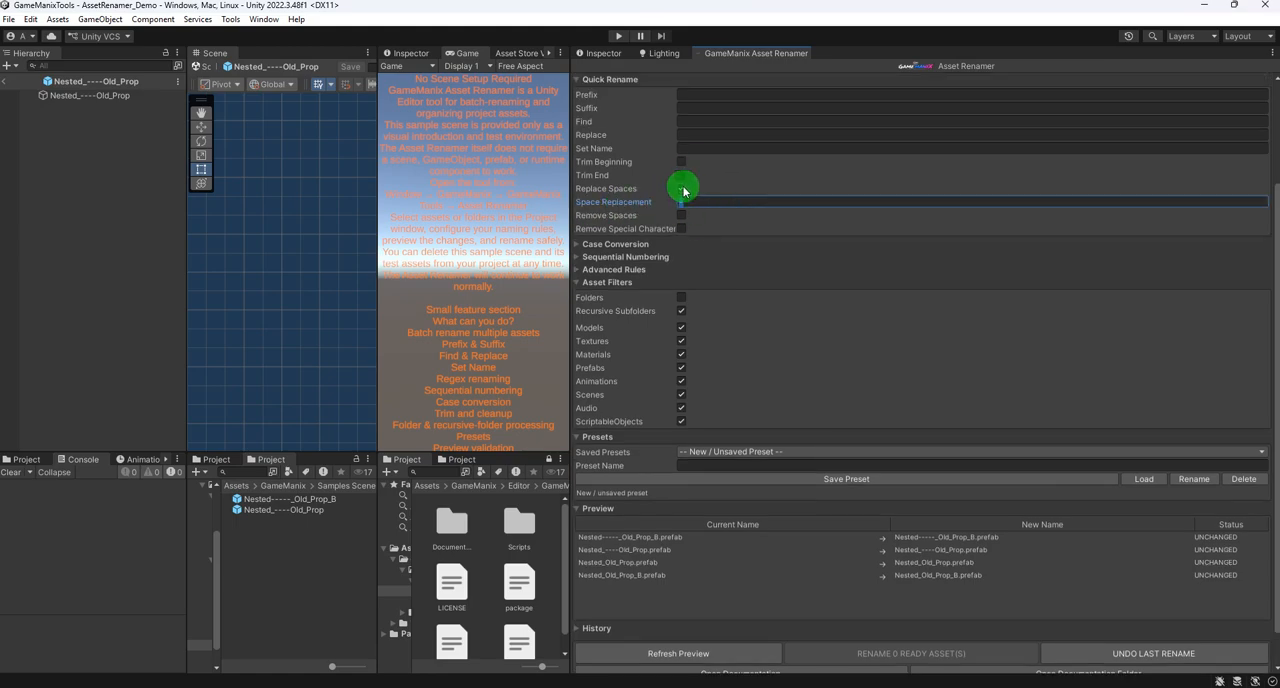
click(681, 189)
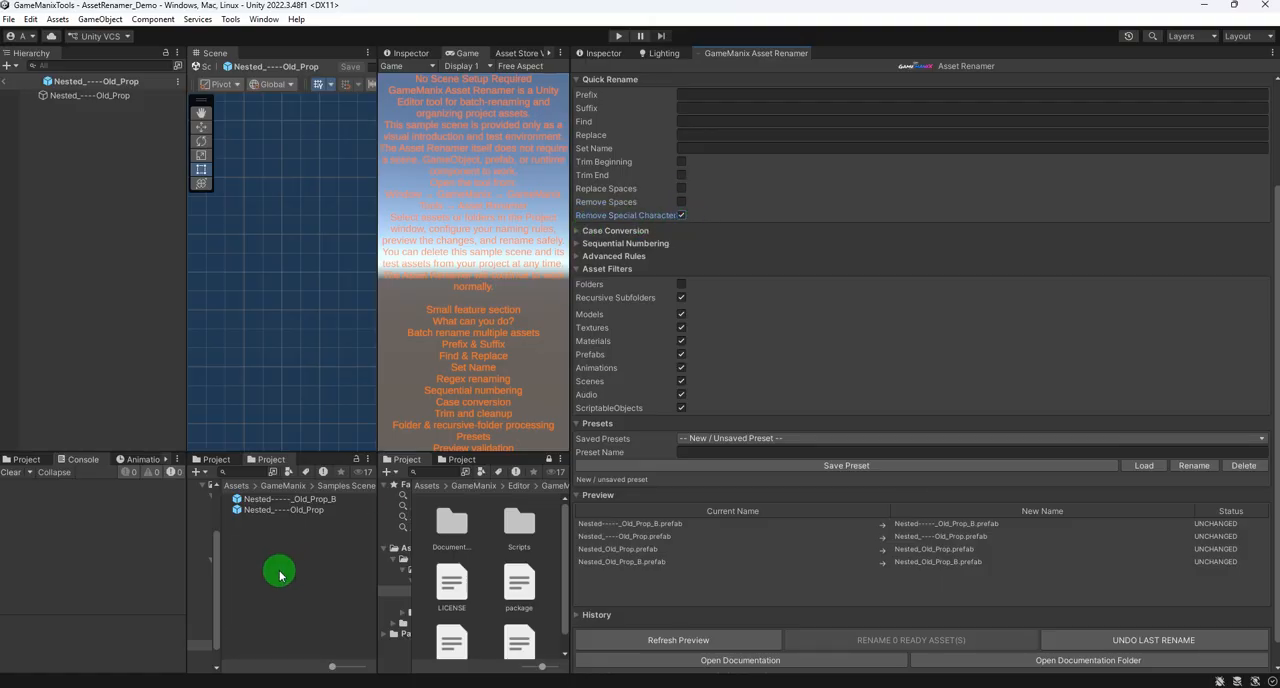
- Select both hyphenated prefabs and turn the Remove Special Characters rule back off
click(300, 499)
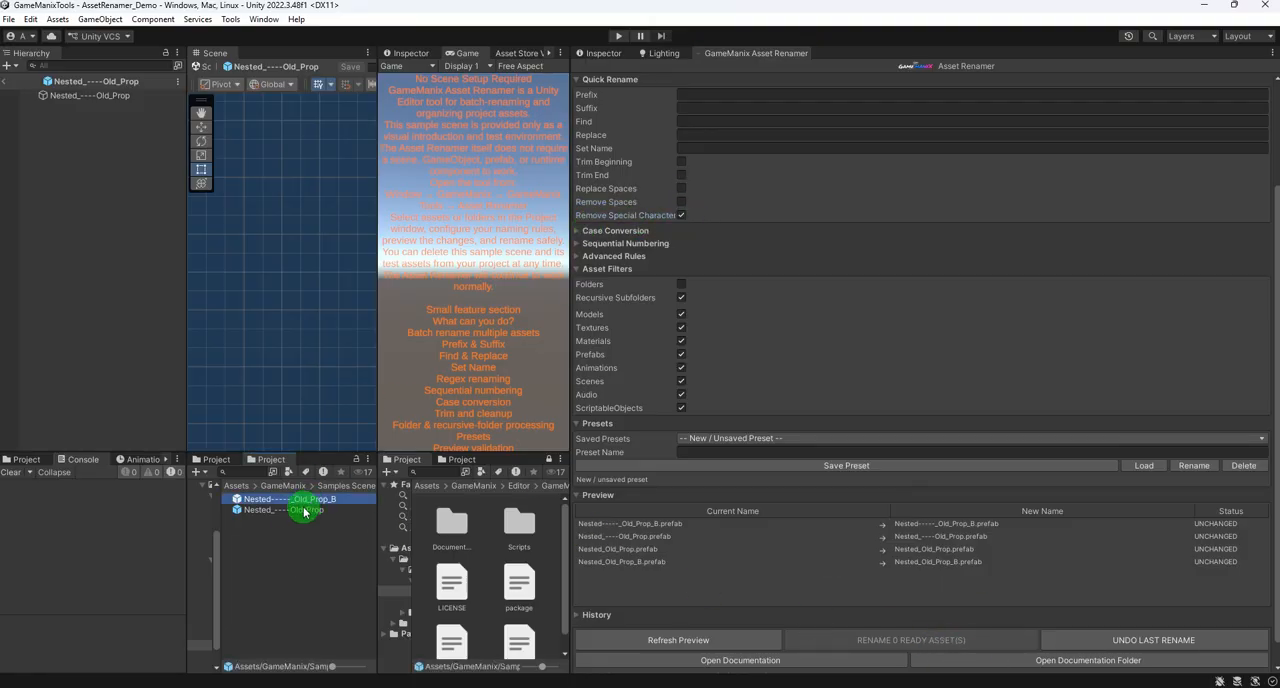
shift+click(297, 510)
click(681, 215)
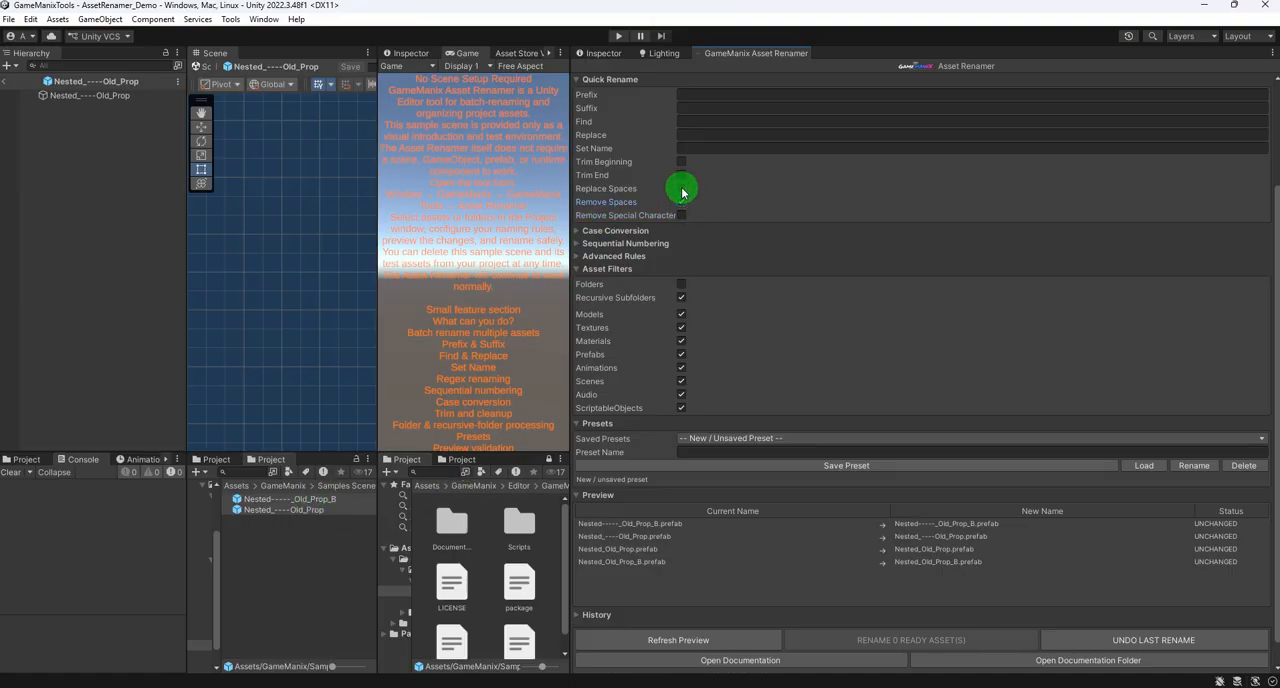
- Try the Upper Case name format in Case Conversion, and switch the format to Lower Case
click(580, 231)
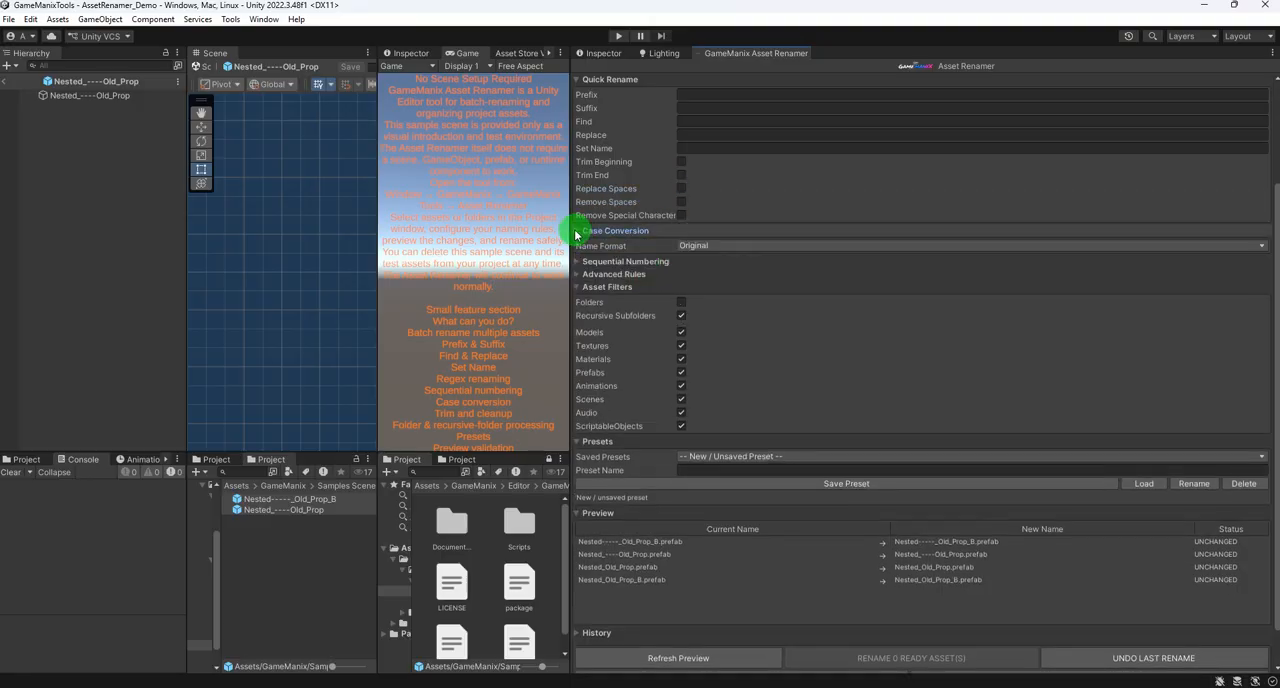
click(736, 247)
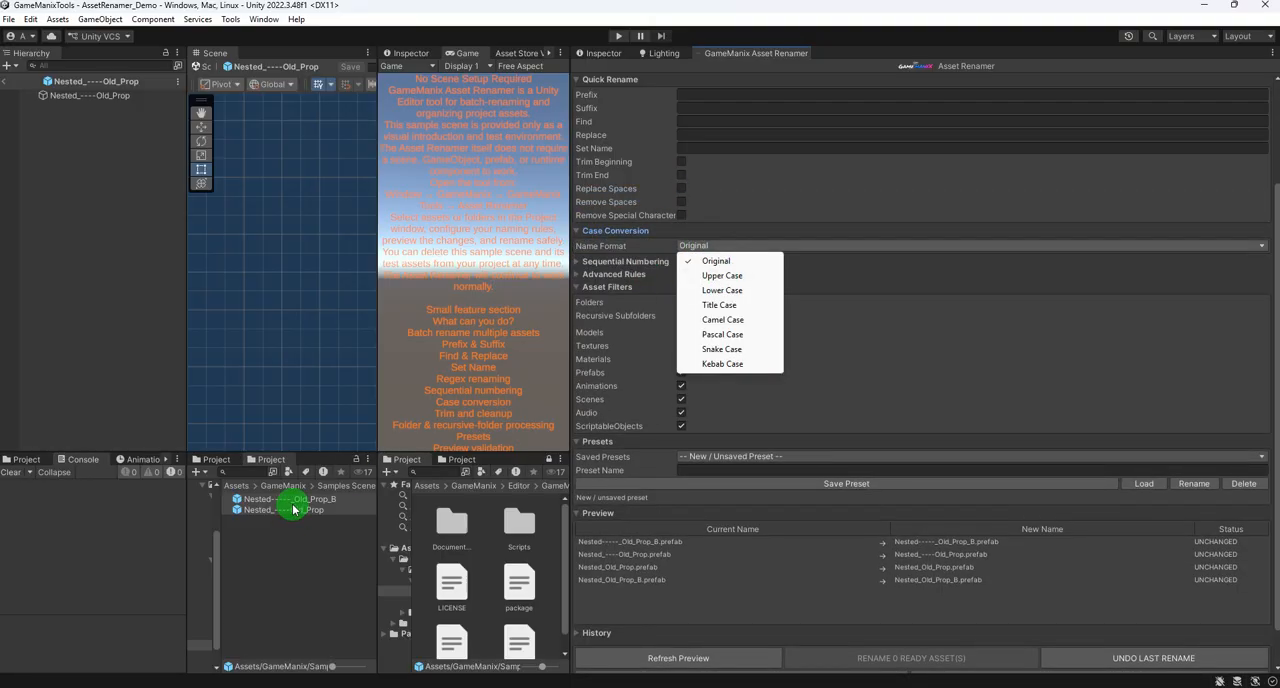
click(722, 276)
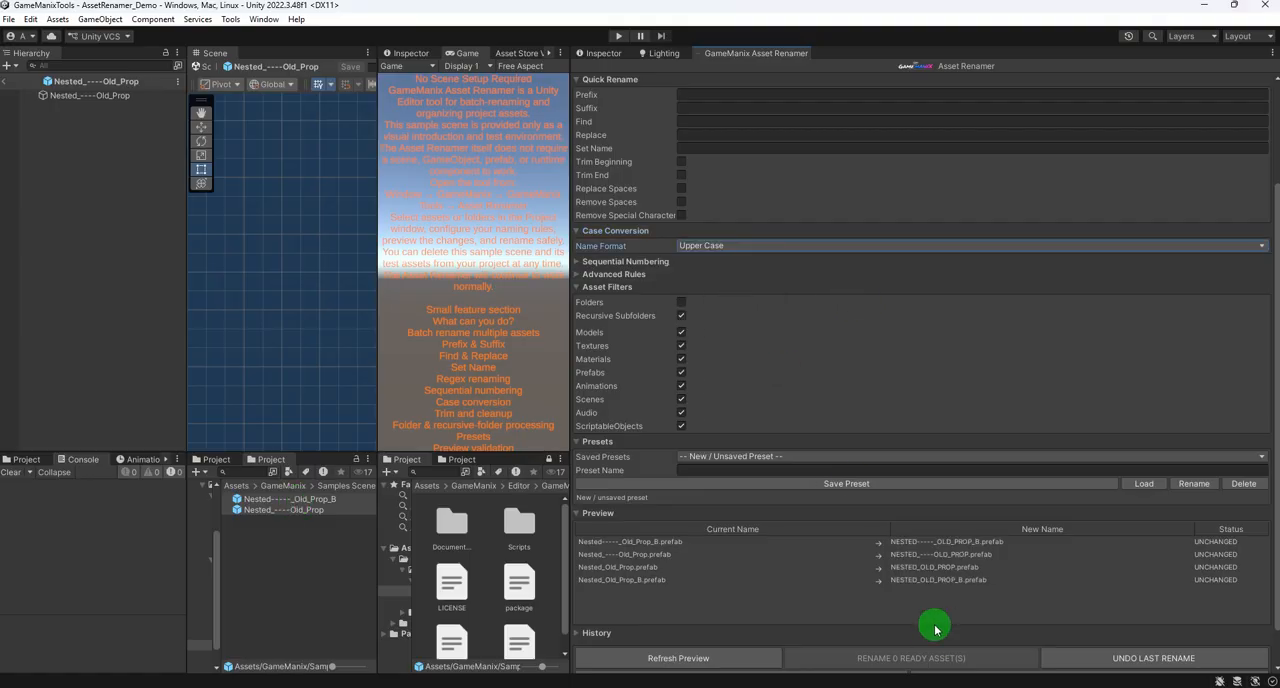
click(712, 247)
click(712, 289)
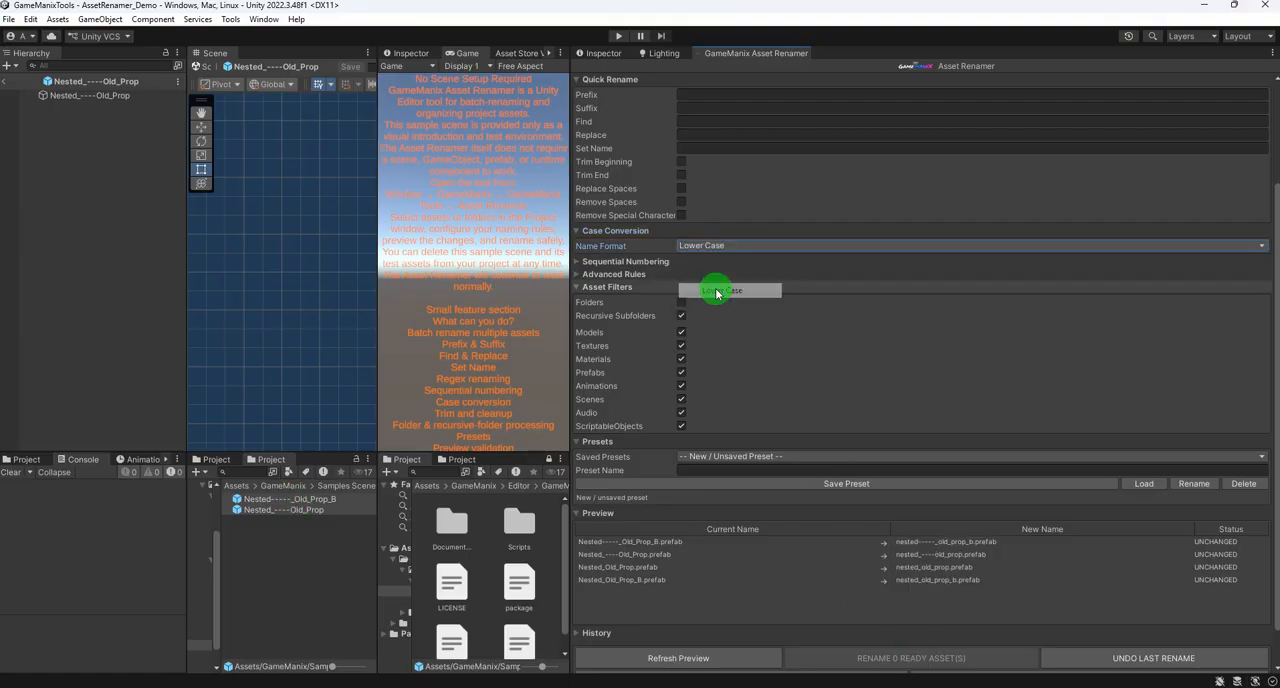
- Add the two hyphenated prefabs to the rename sources again with the Lower Case format active
click(304, 499)
shift+click(304, 510)
drag(302, 505, 892, 155)
scroll(880, 170, down, 4)
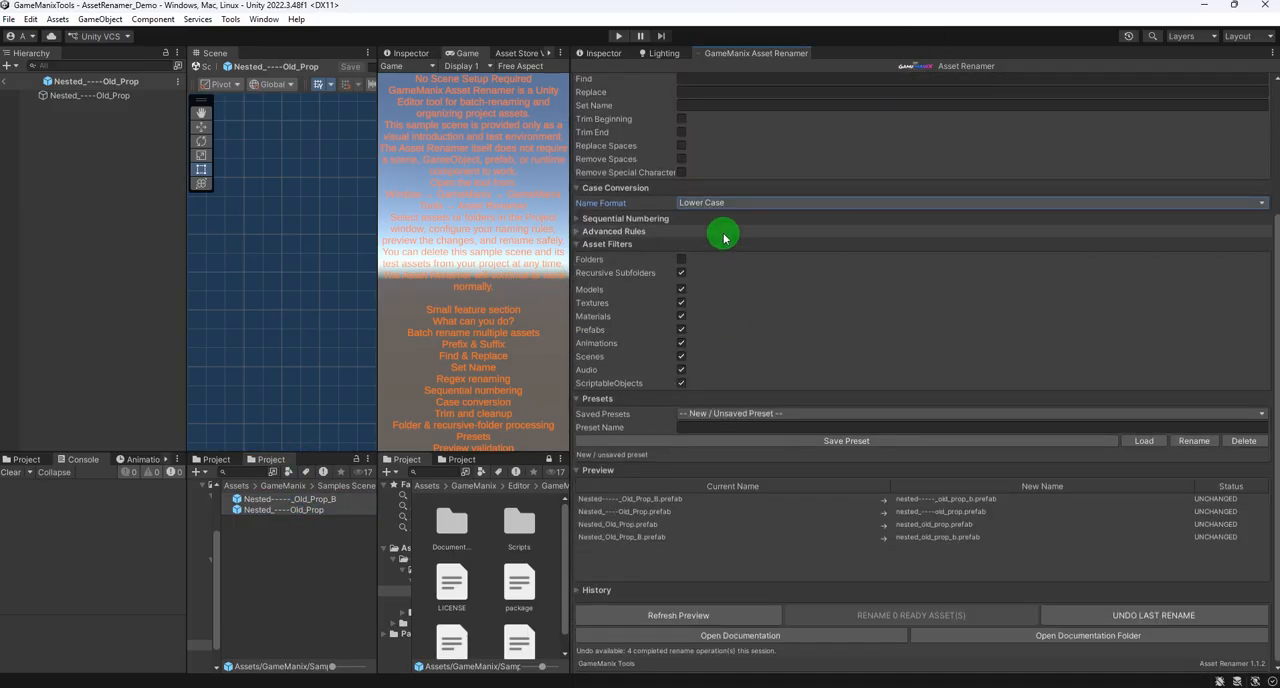
- Set the Name Format to Upper Case, and undo the last rename of the two prefabs
click(728, 203)
click(721, 233)
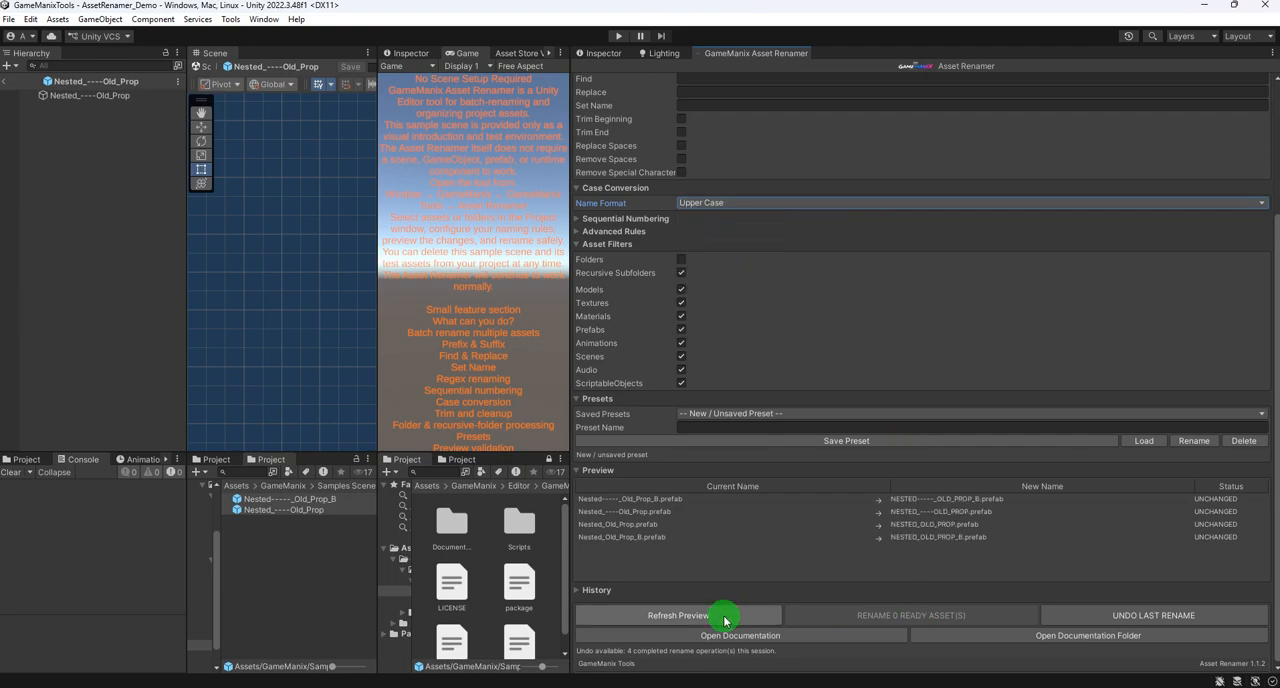
click(1108, 611)
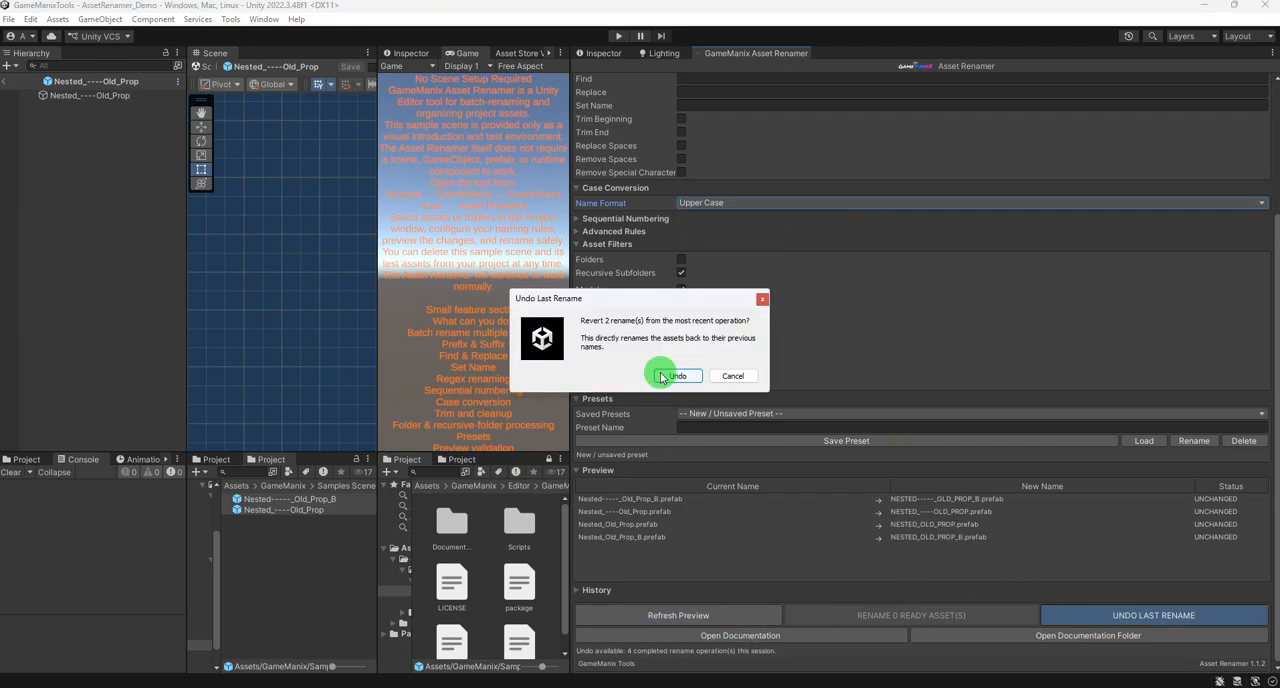
click(663, 376)
click(736, 375)
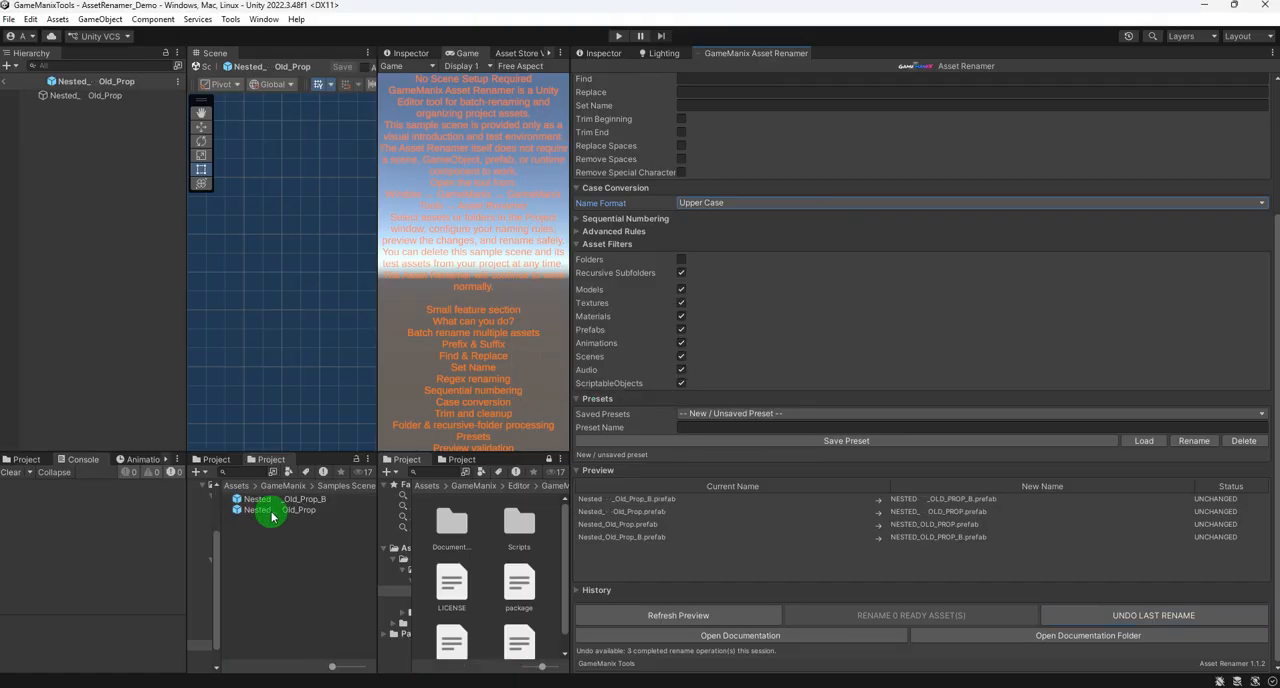
- Try to undo the two most recent remaining rename operations on the nested prefabs
click(1143, 614)
click(676, 375)
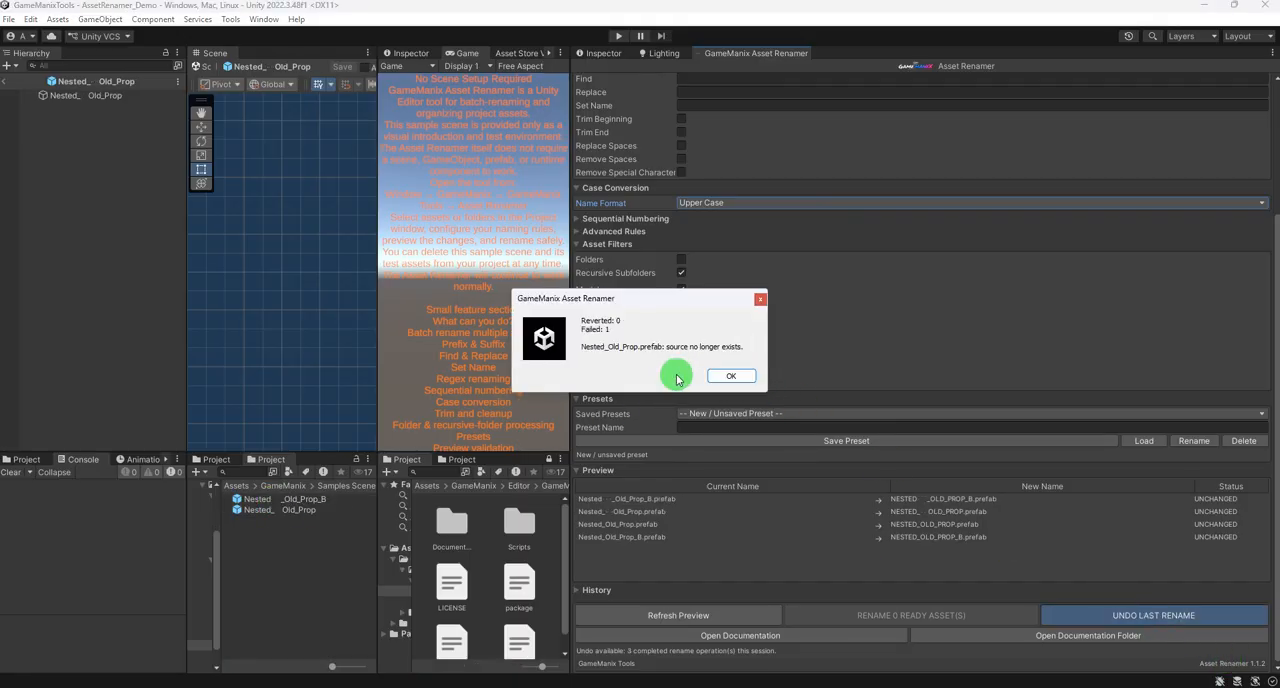
click(731, 375)
click(286, 512)
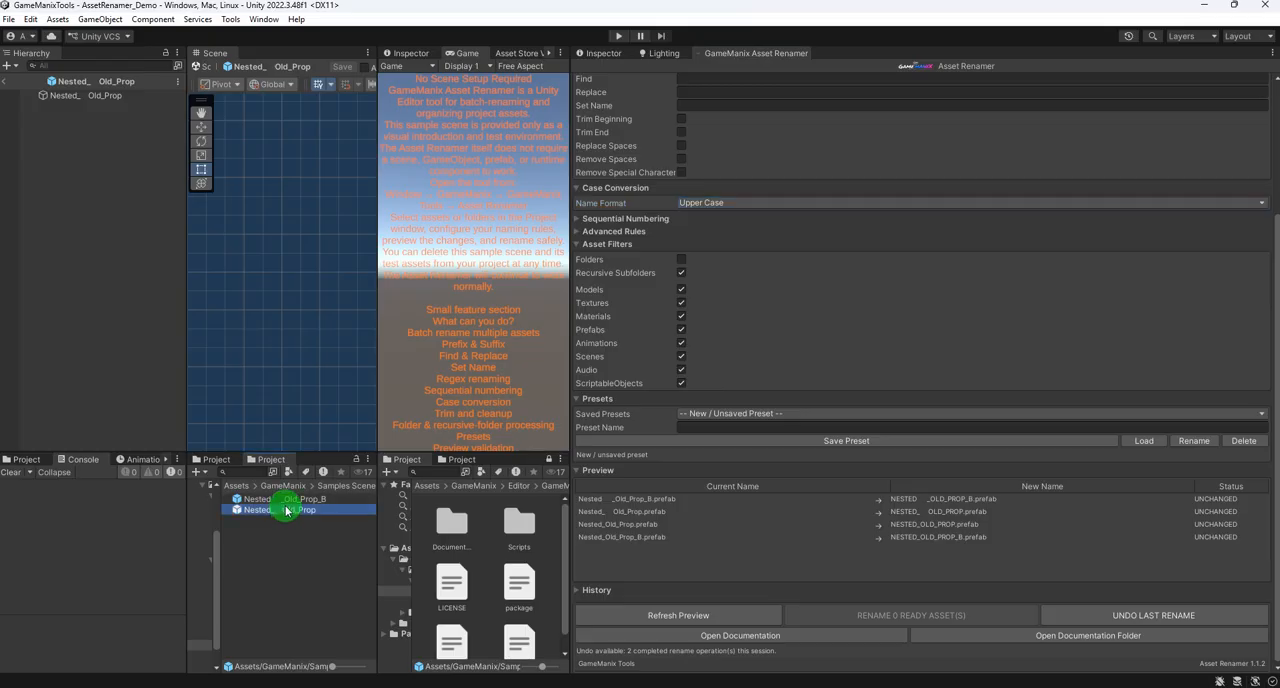
click(1138, 615)
click(684, 377)
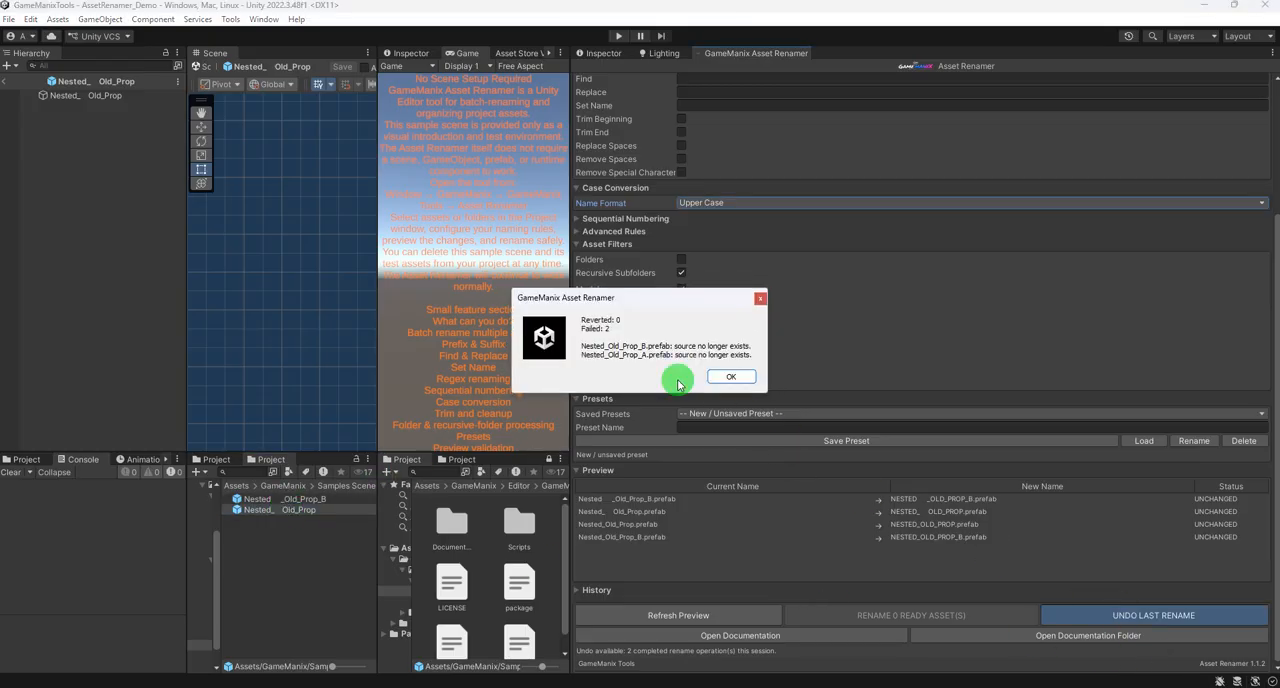
click(731, 377)
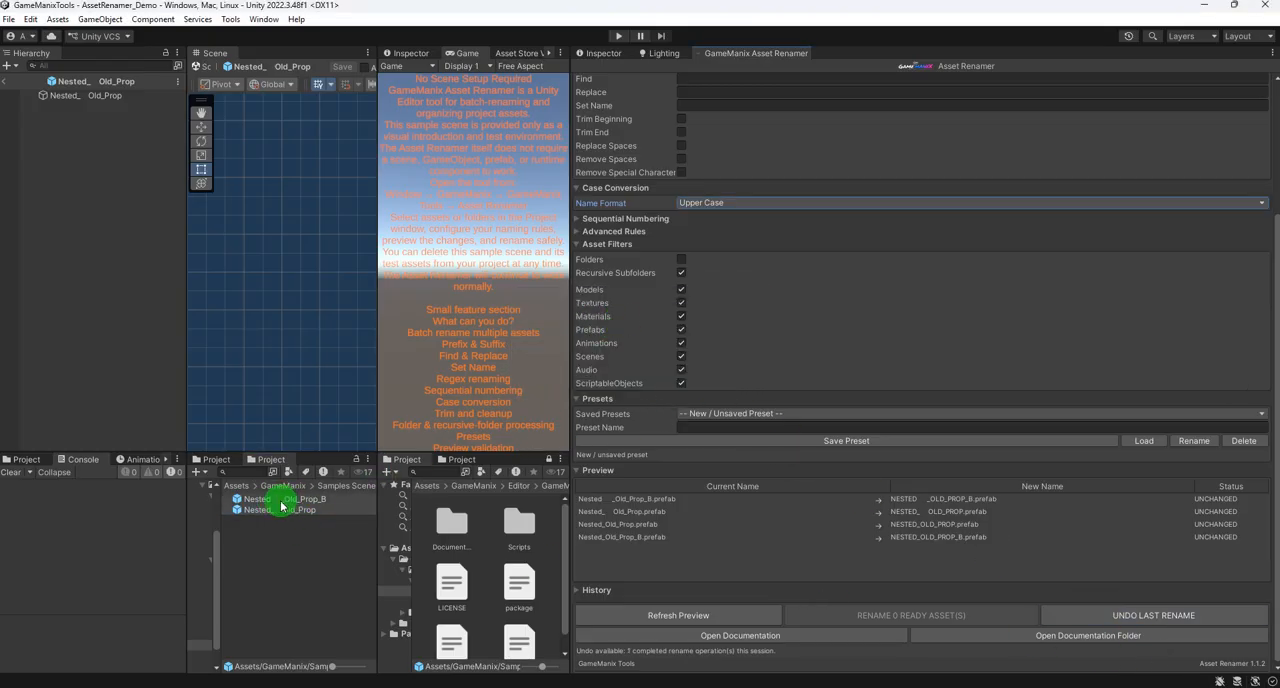
- Turn on the Remove Spaces rule and rename the two ready nested prefabs in Upper Case
scroll(740, 380, up, 3)
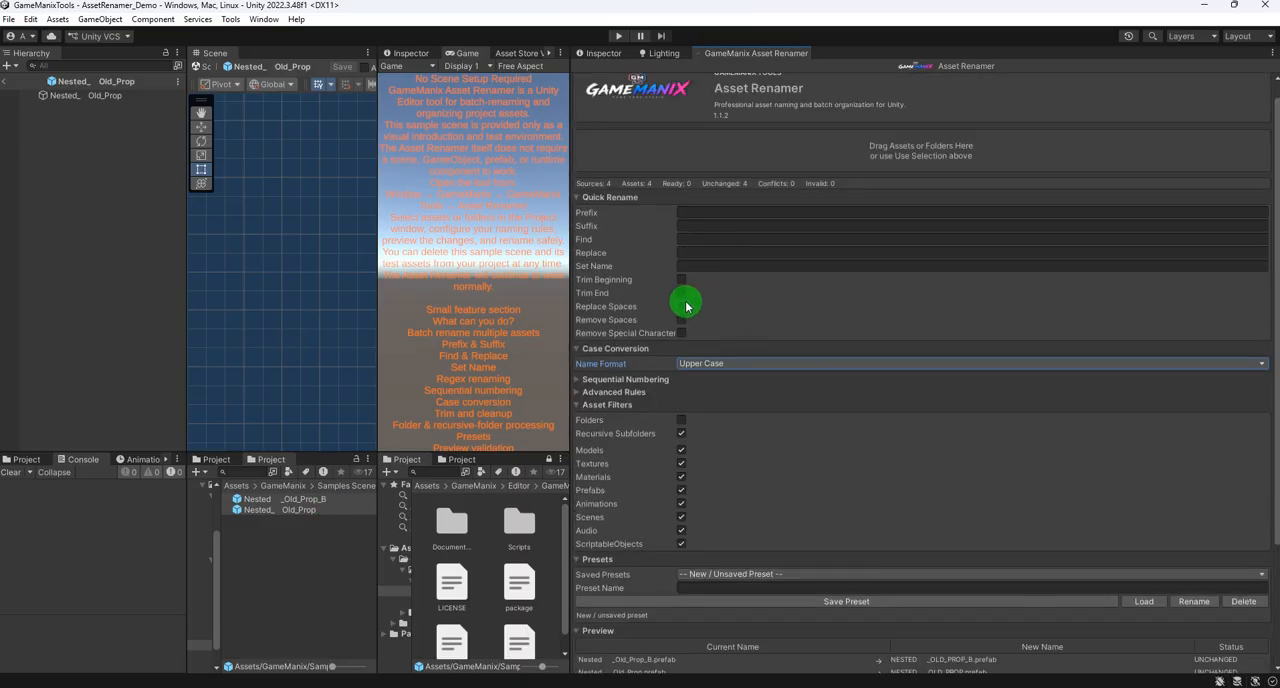
click(681, 320)
scroll(940, 510, down, 3)
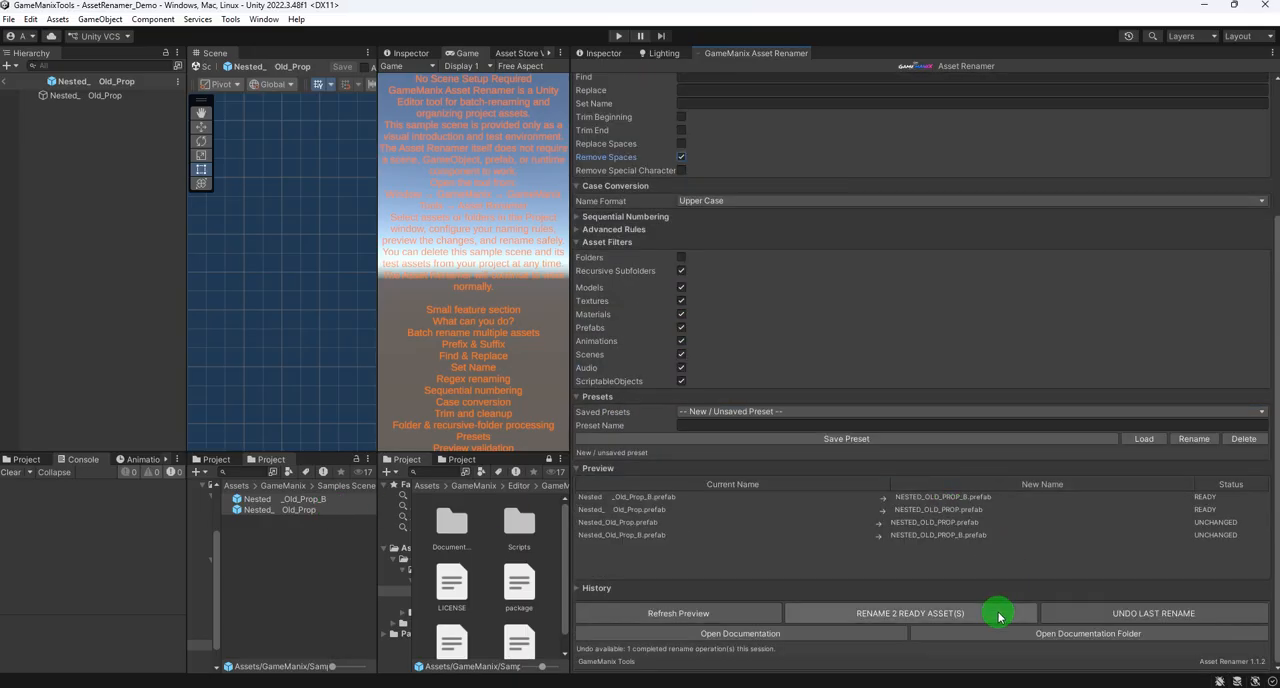
click(990, 613)
click(679, 377)
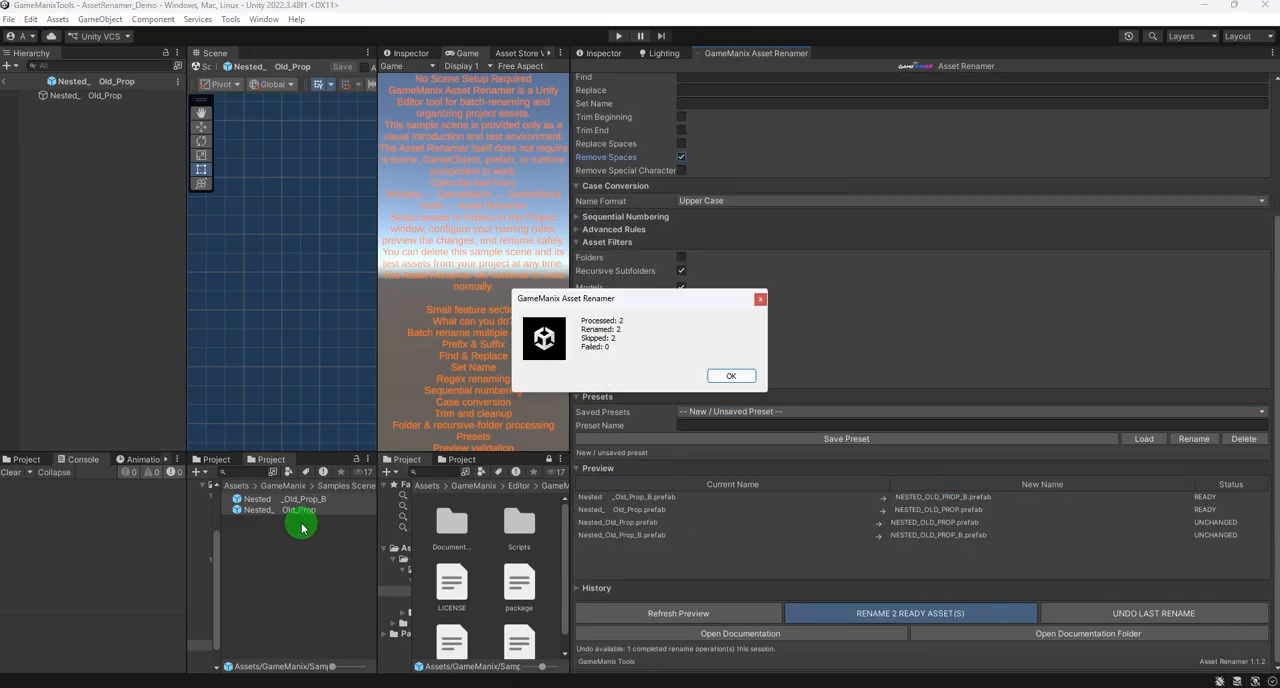
click(731, 376)
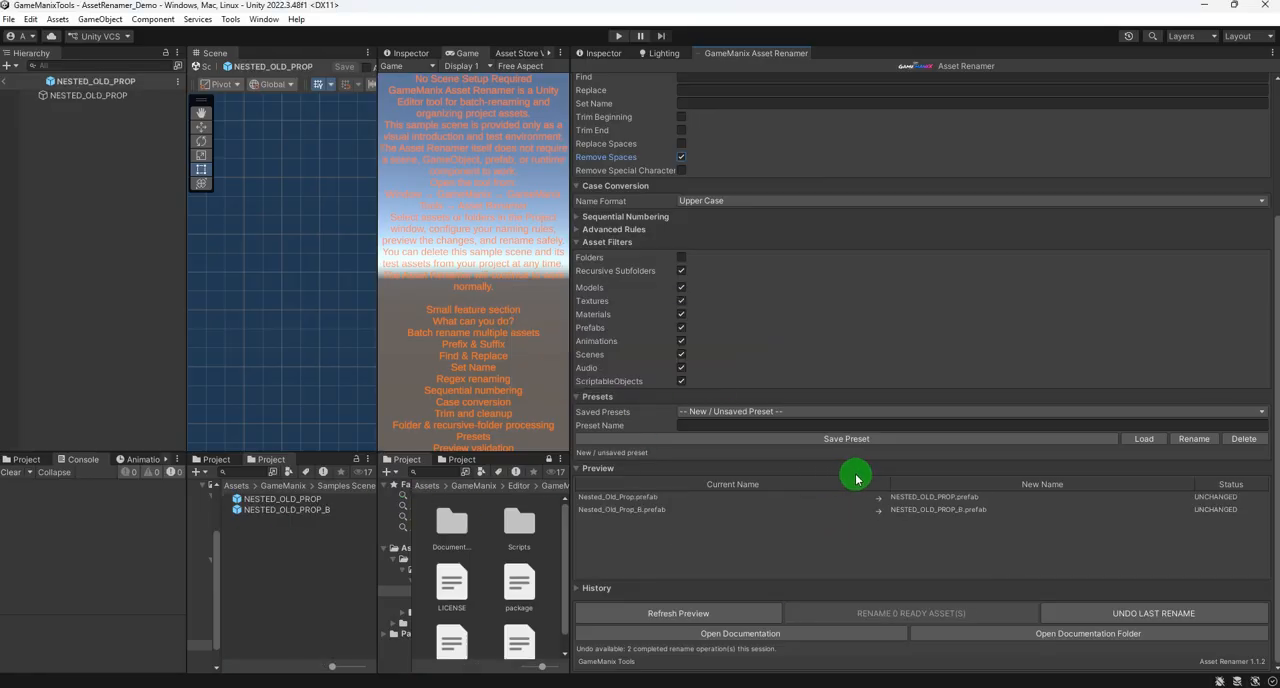
- Try the Lower Case name format on both NESTED_OLD_PROP prefabs and refresh the preview
scroll(757, 328, up, 1)
click(720, 243)
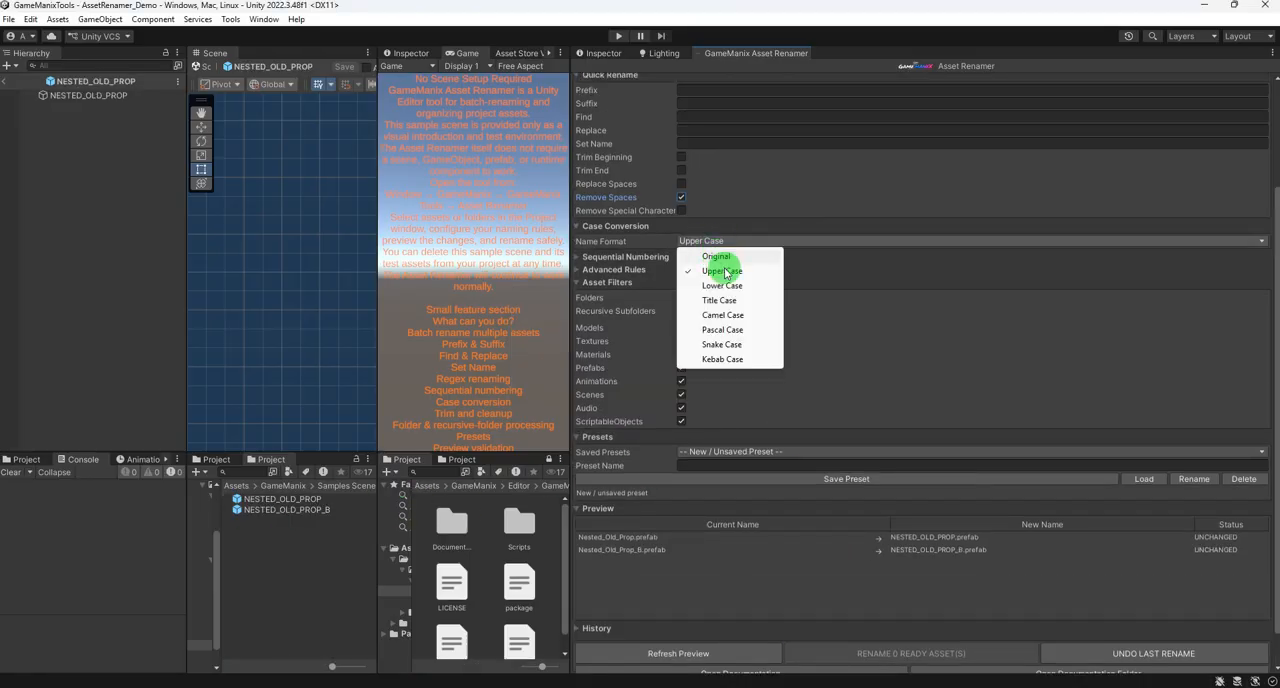
click(714, 289)
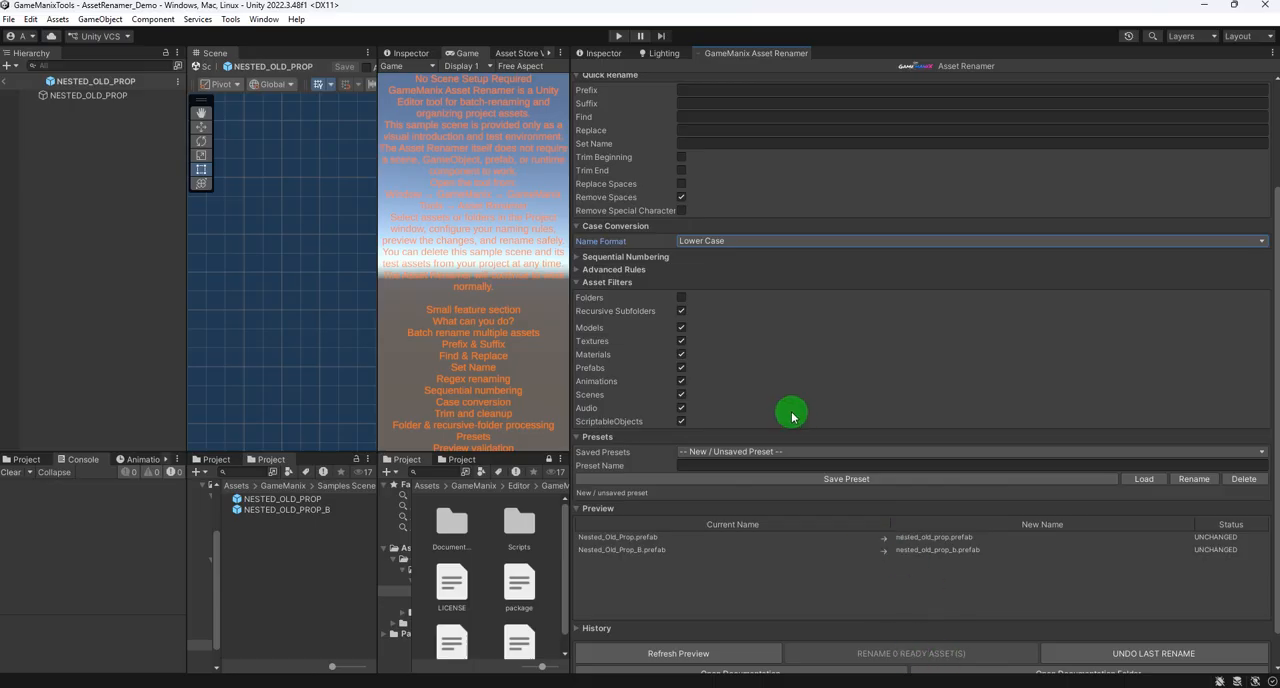
scroll(792, 417, down, 1)
shift+click(237, 511)
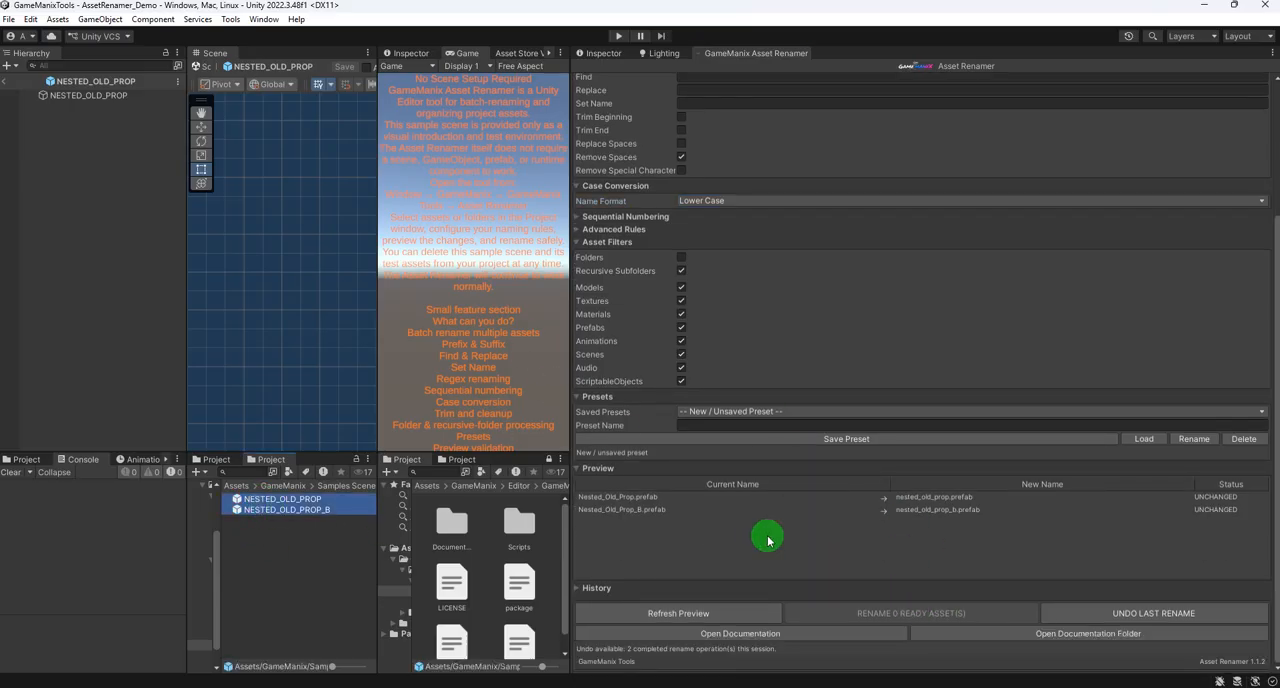
click(657, 614)
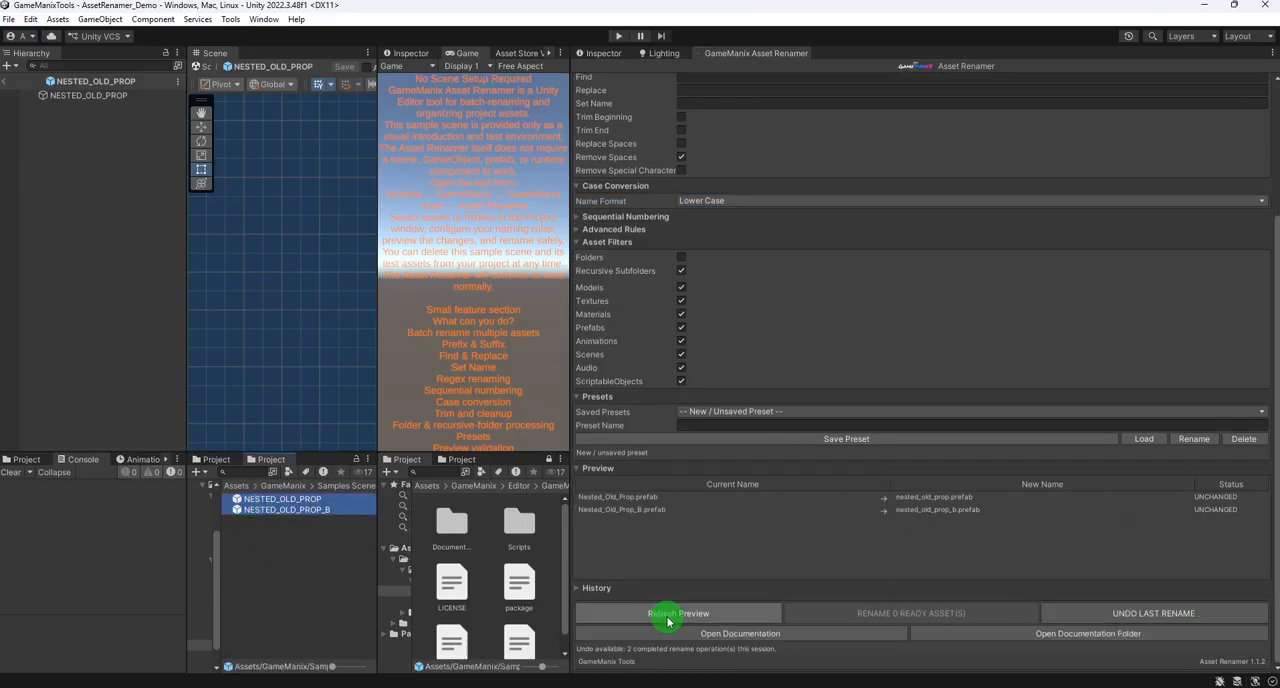
click(668, 619)
scroll(920, 360, up, 4)
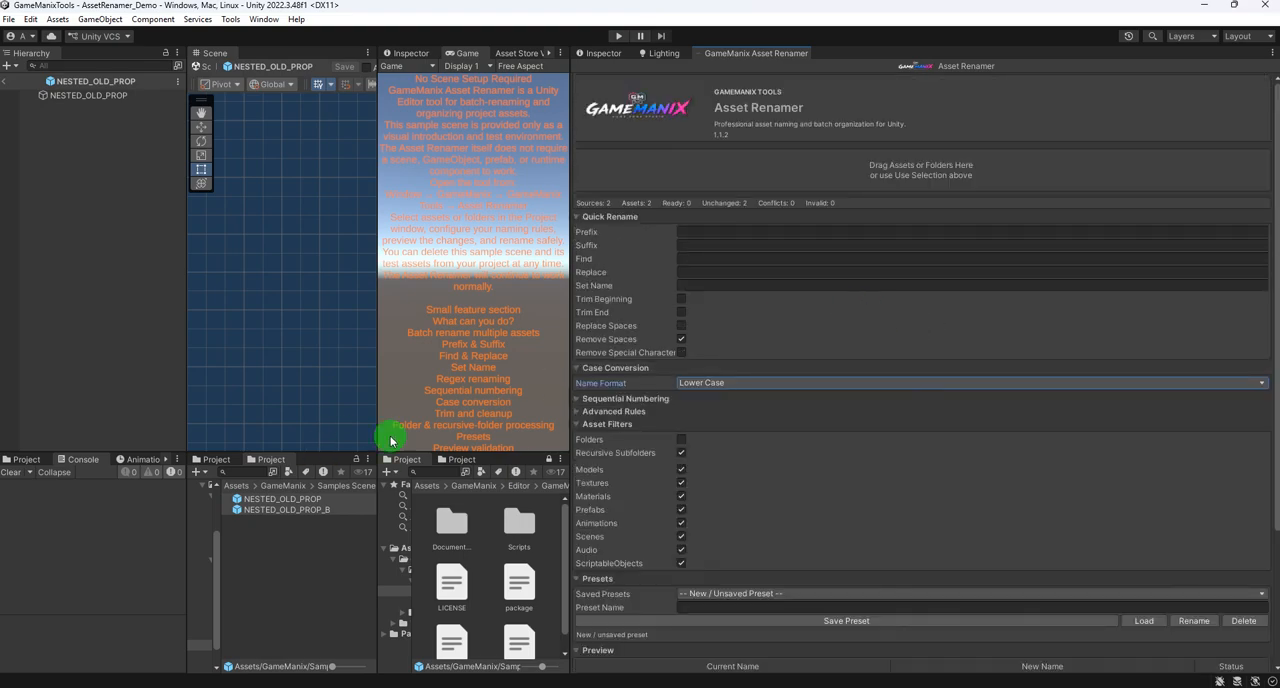
scroll(885, 240, down, 4)
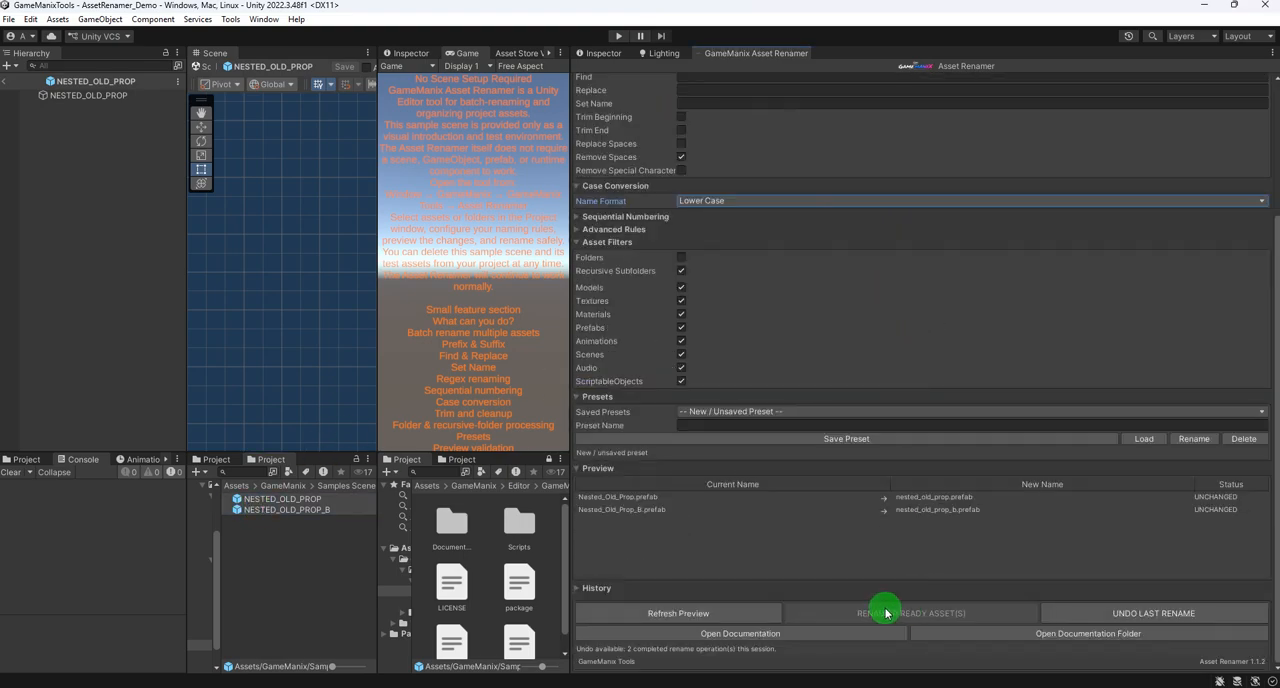
- Set the Name Format to Title Case and rename the two ready prefabs
click(723, 202)
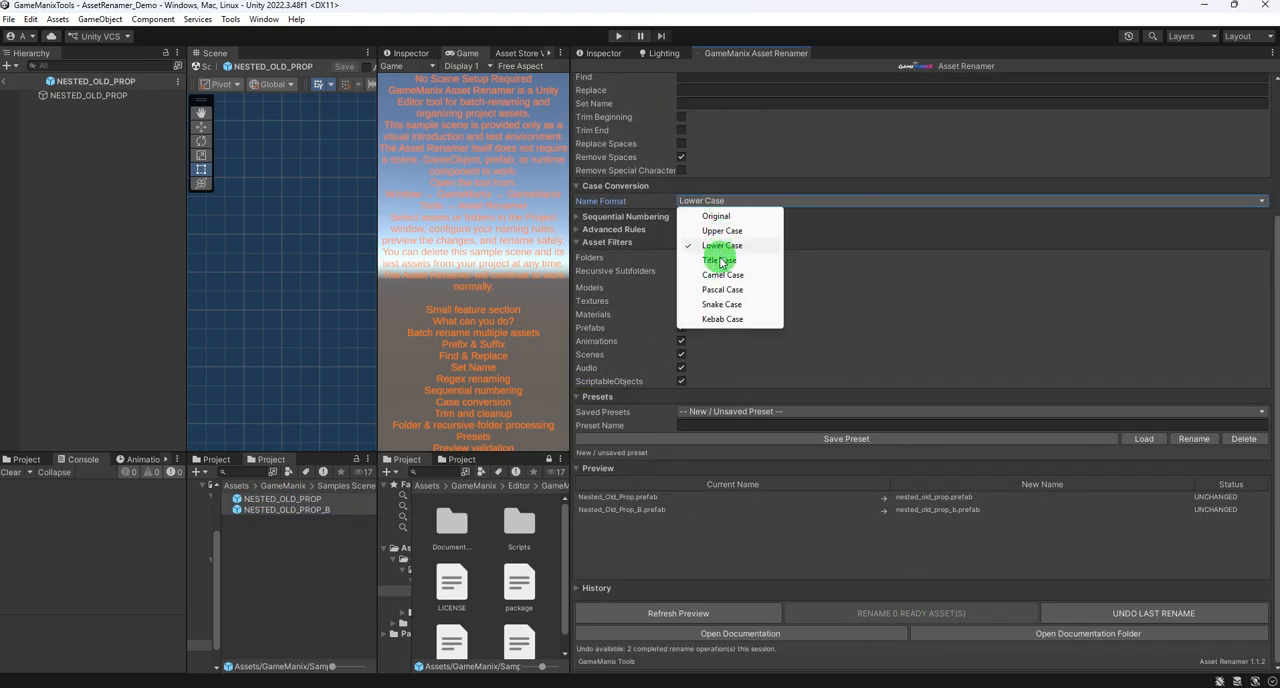
click(720, 261)
click(875, 614)
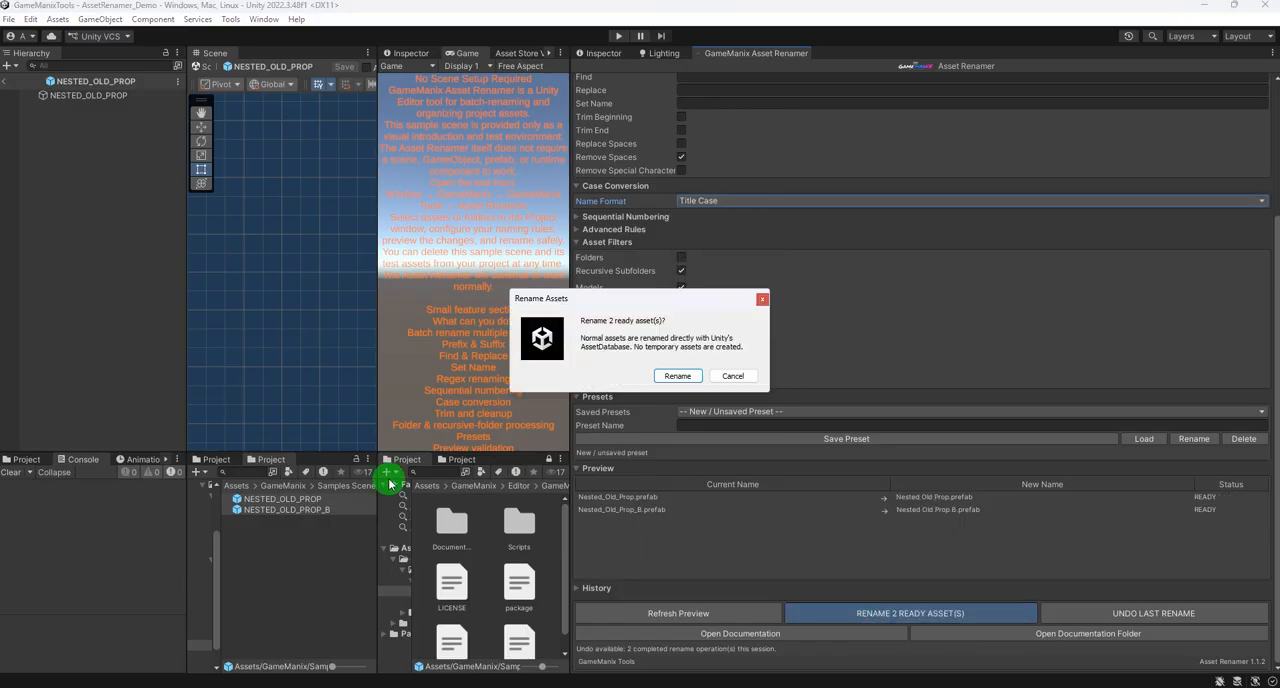
click(684, 377)
click(730, 377)
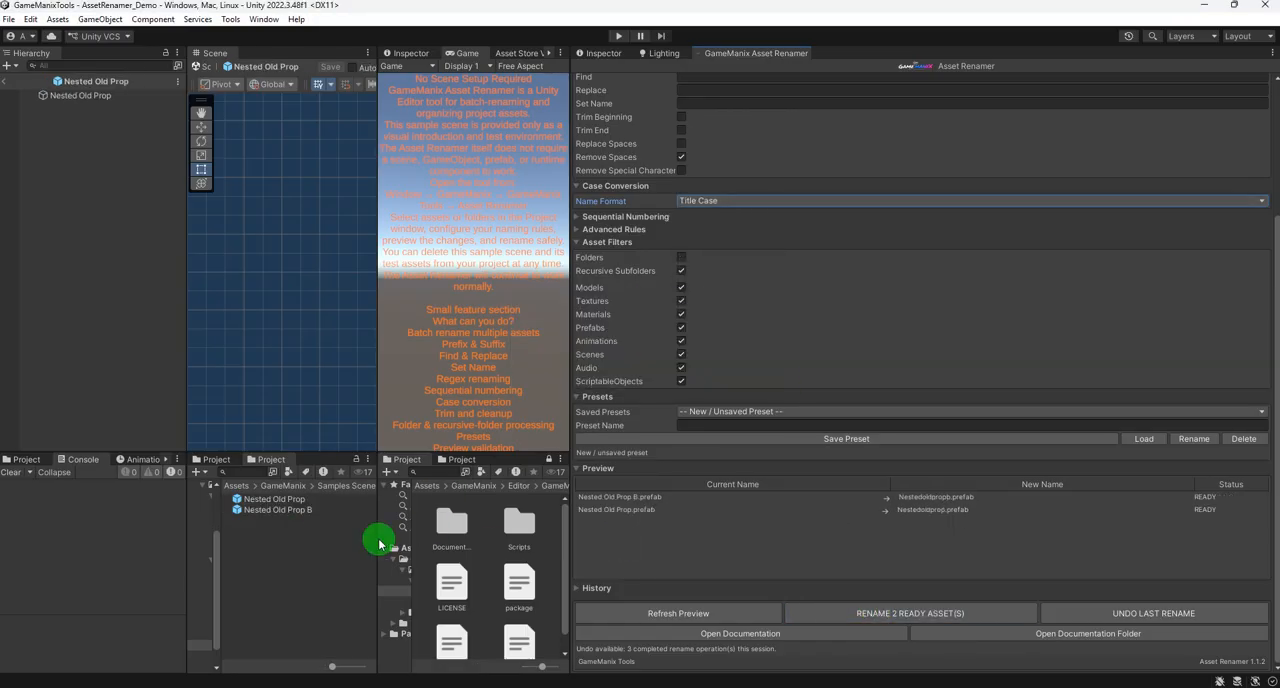
- Set the Name Format to Upper Case with Remove Spaces active and rename the two prefabs
scroll(831, 257, up, 3)
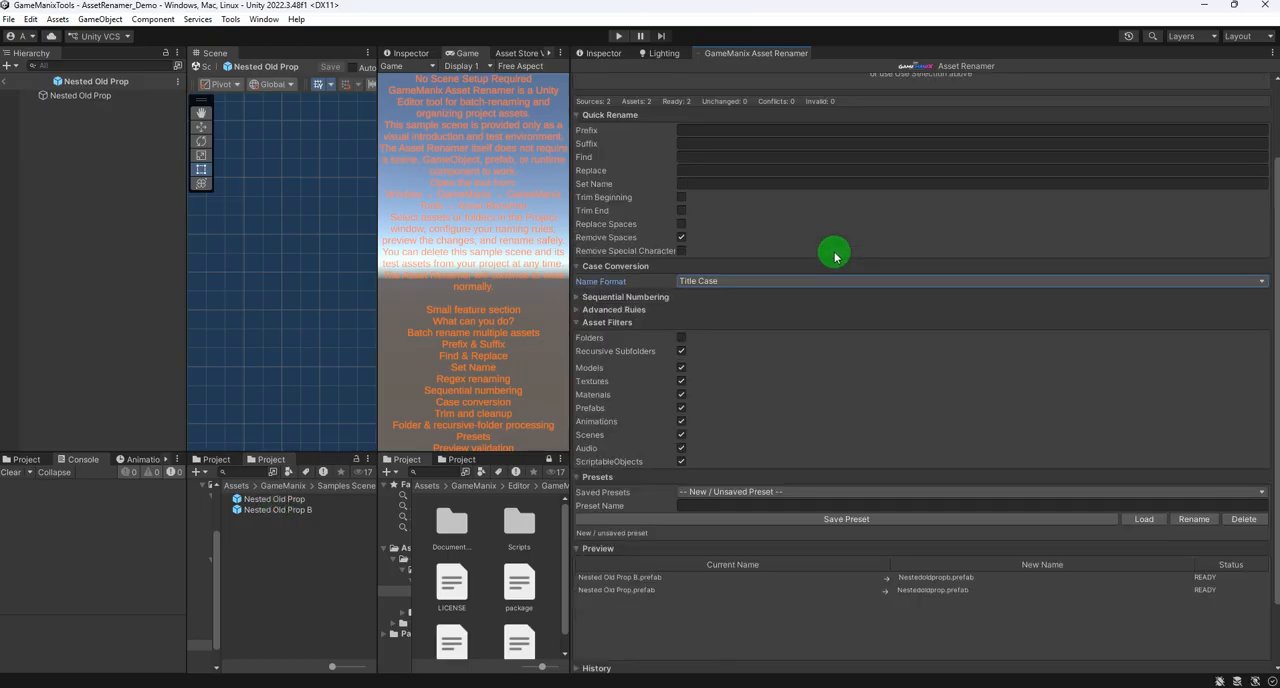
click(721, 330)
click(723, 345)
scroll(723, 345, down, 3)
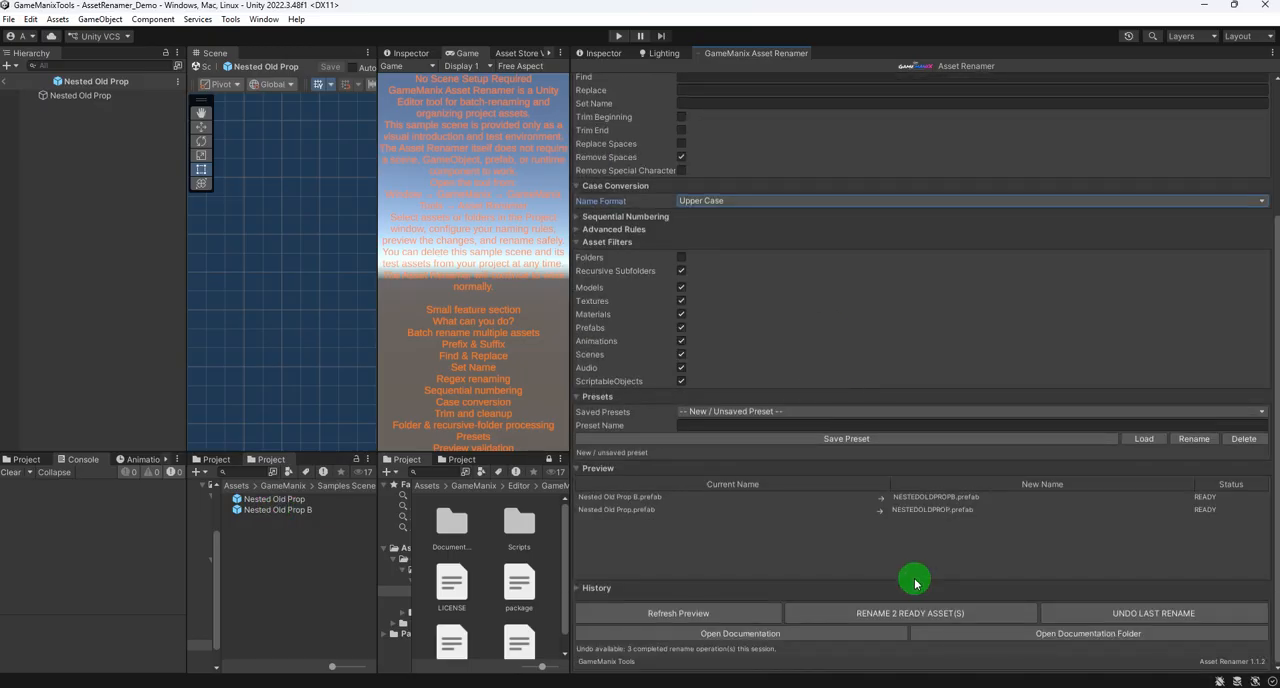
click(907, 613)
click(668, 374)
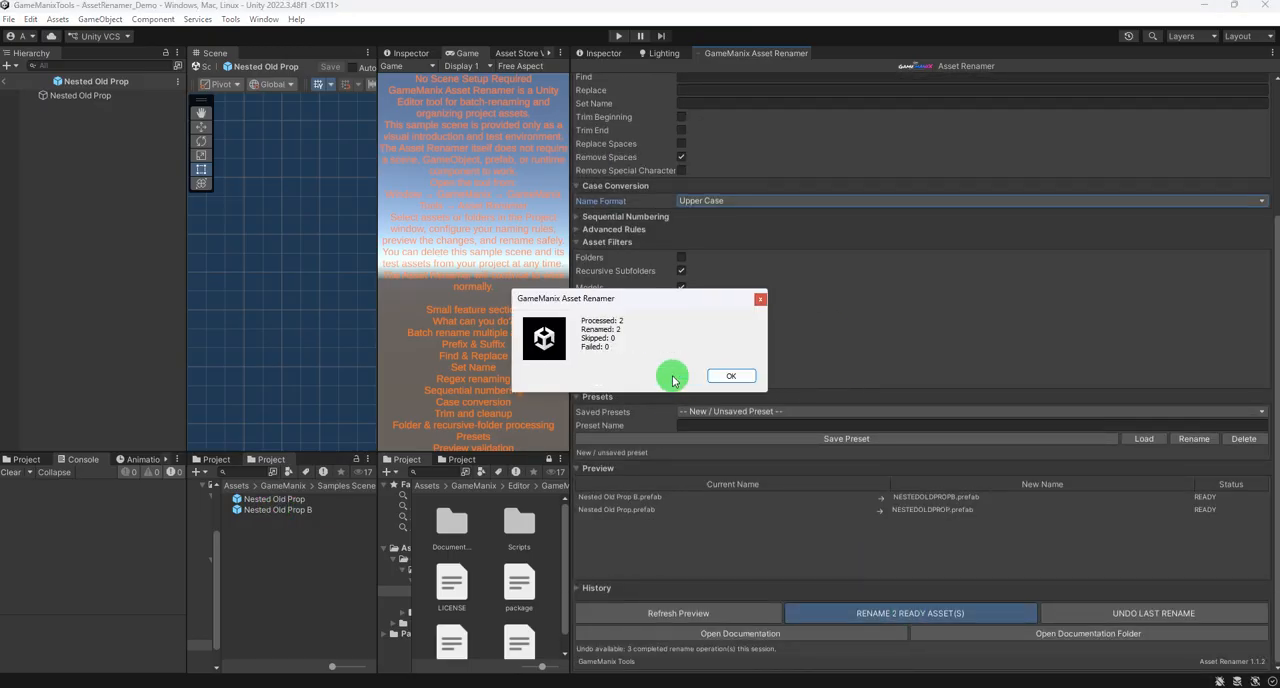
click(758, 374)
- Try the Camel, Title, Lower, Pascal, Snake and Kebab Case name formats in turn on the two prefabs
click(749, 200)
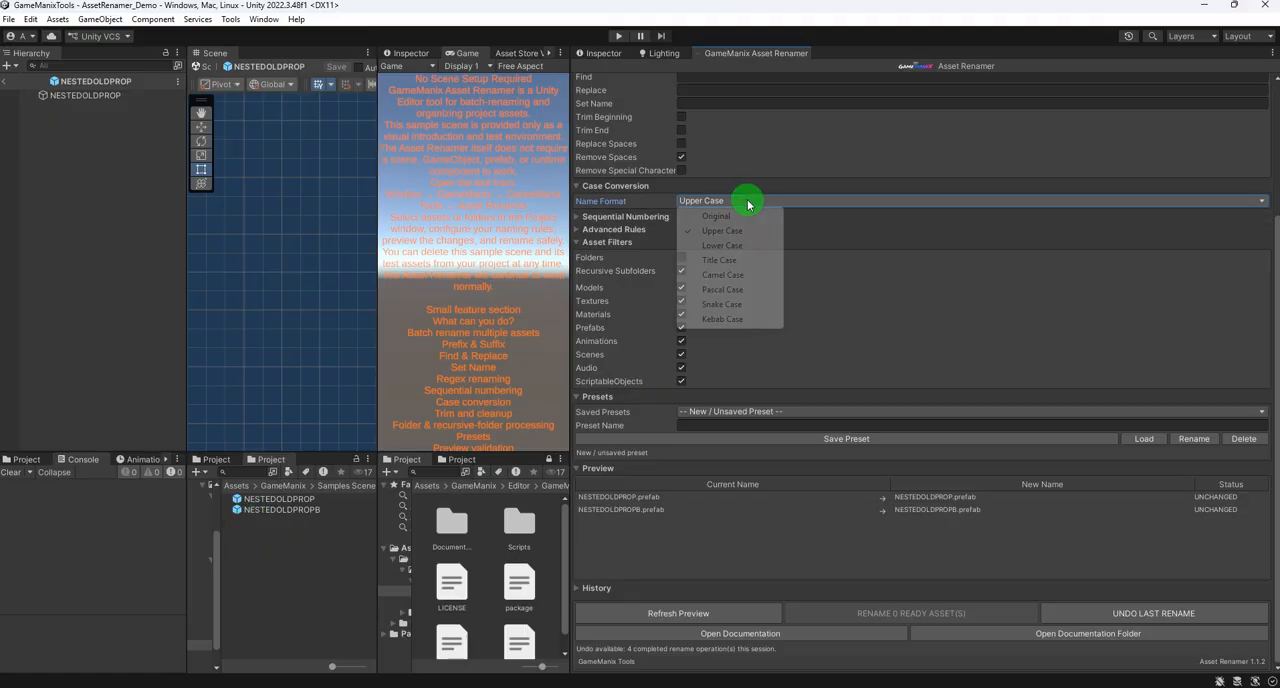
click(729, 276)
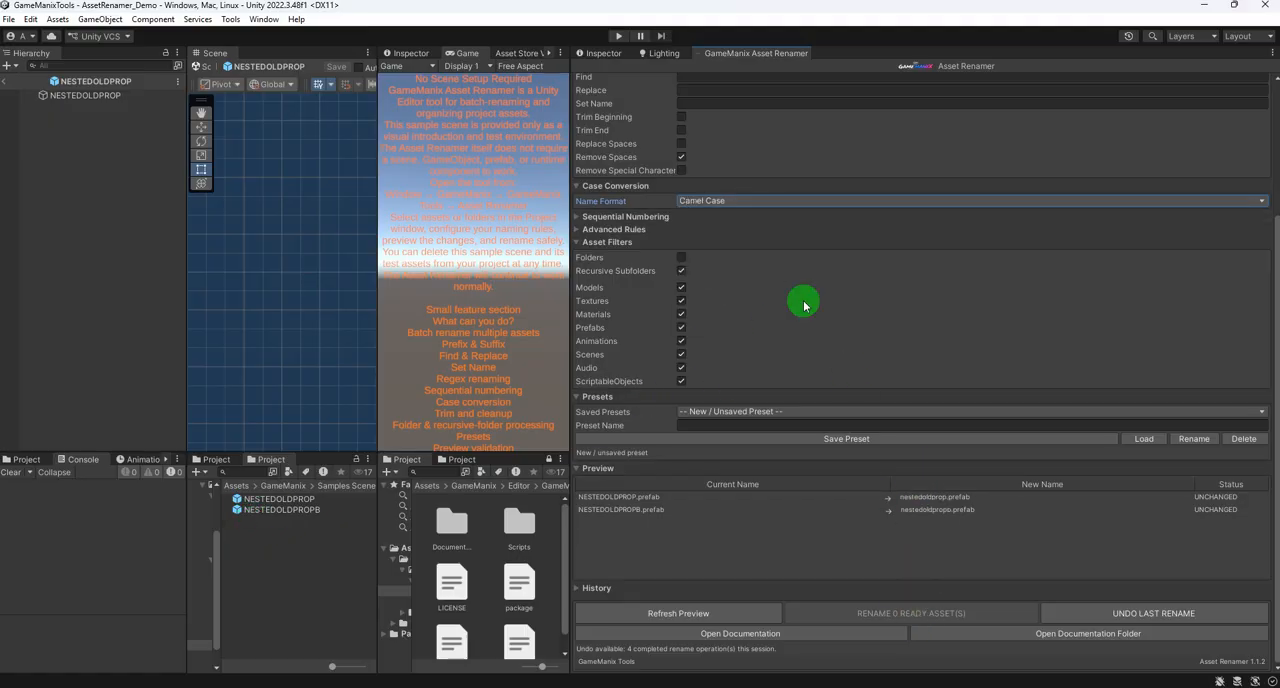
click(714, 200)
click(720, 260)
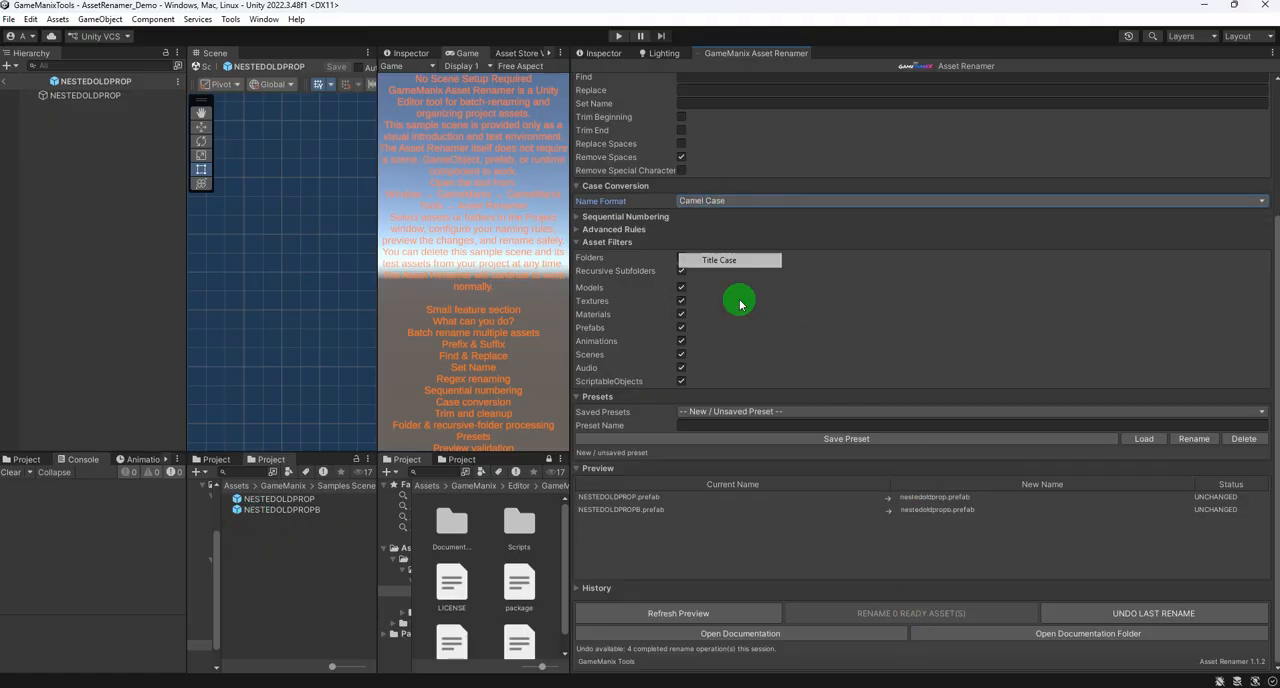
click(752, 200)
click(721, 246)
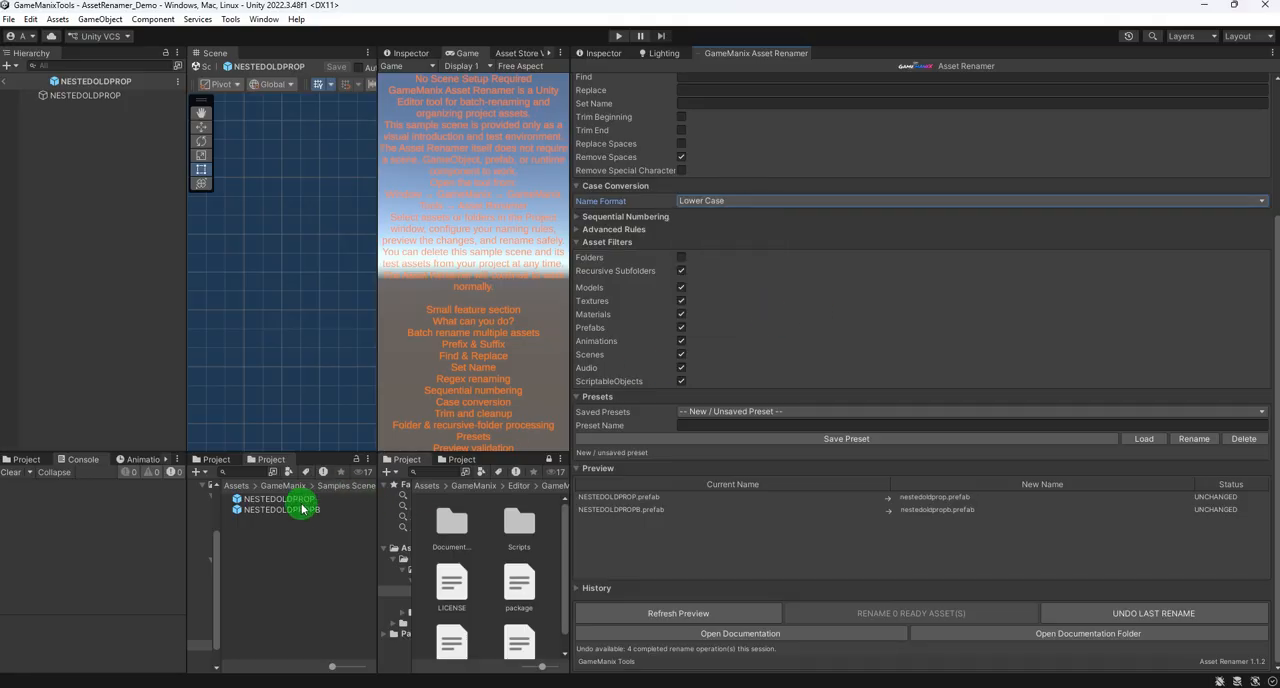
click(764, 201)
click(722, 289)
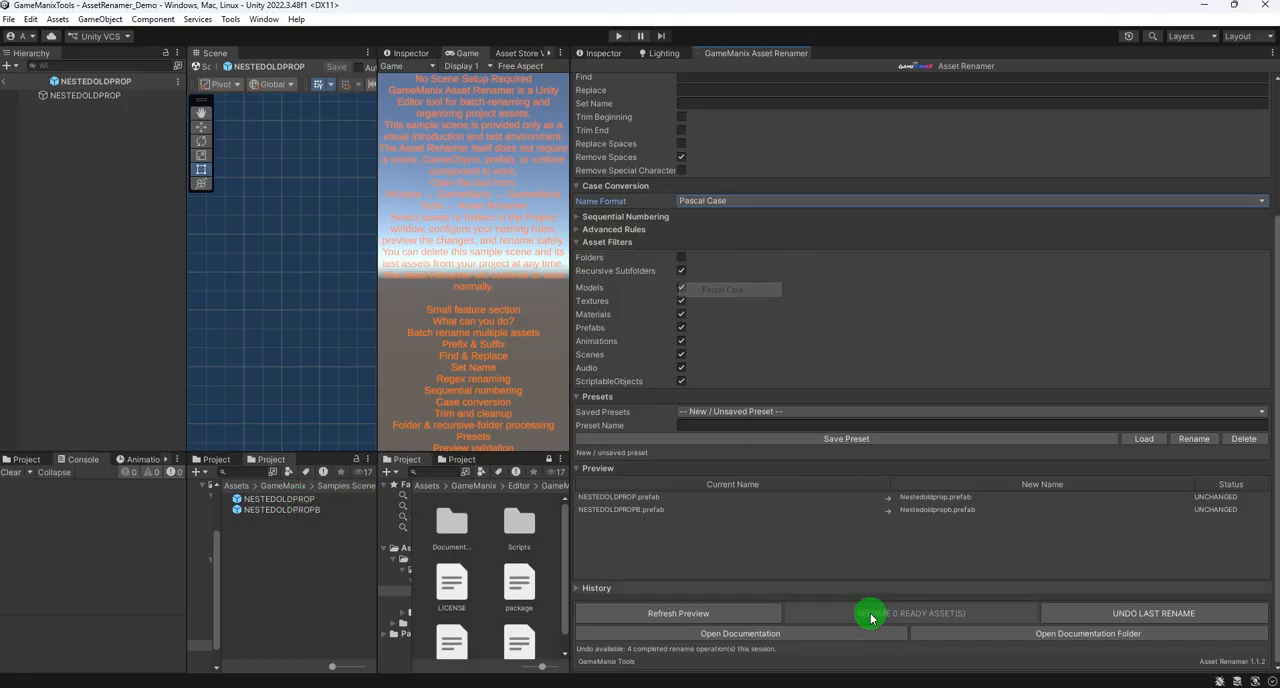
click(735, 200)
click(721, 304)
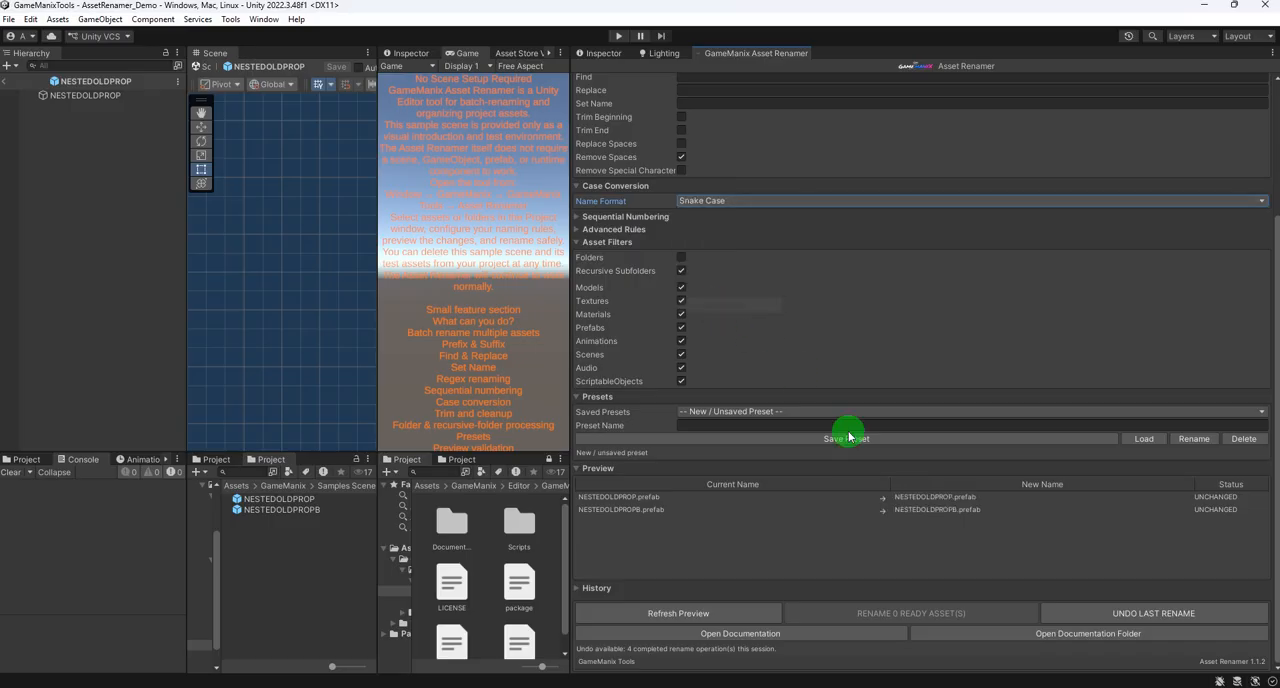
click(728, 201)
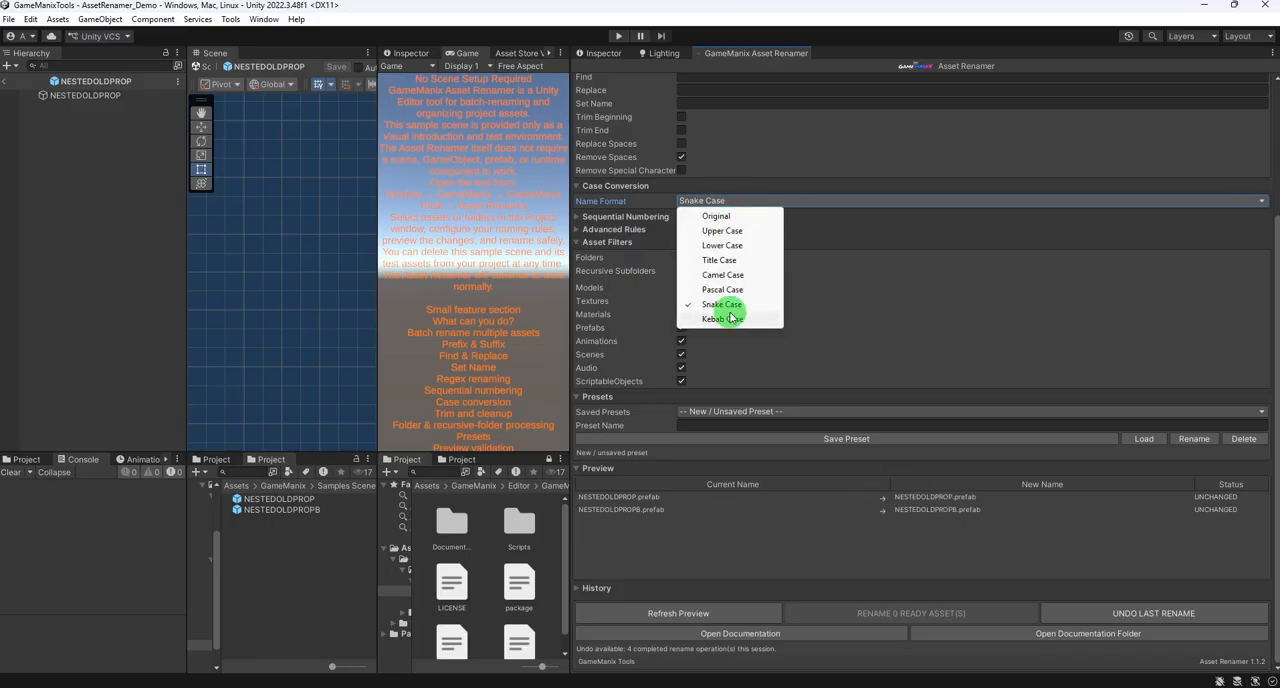
click(724, 318)
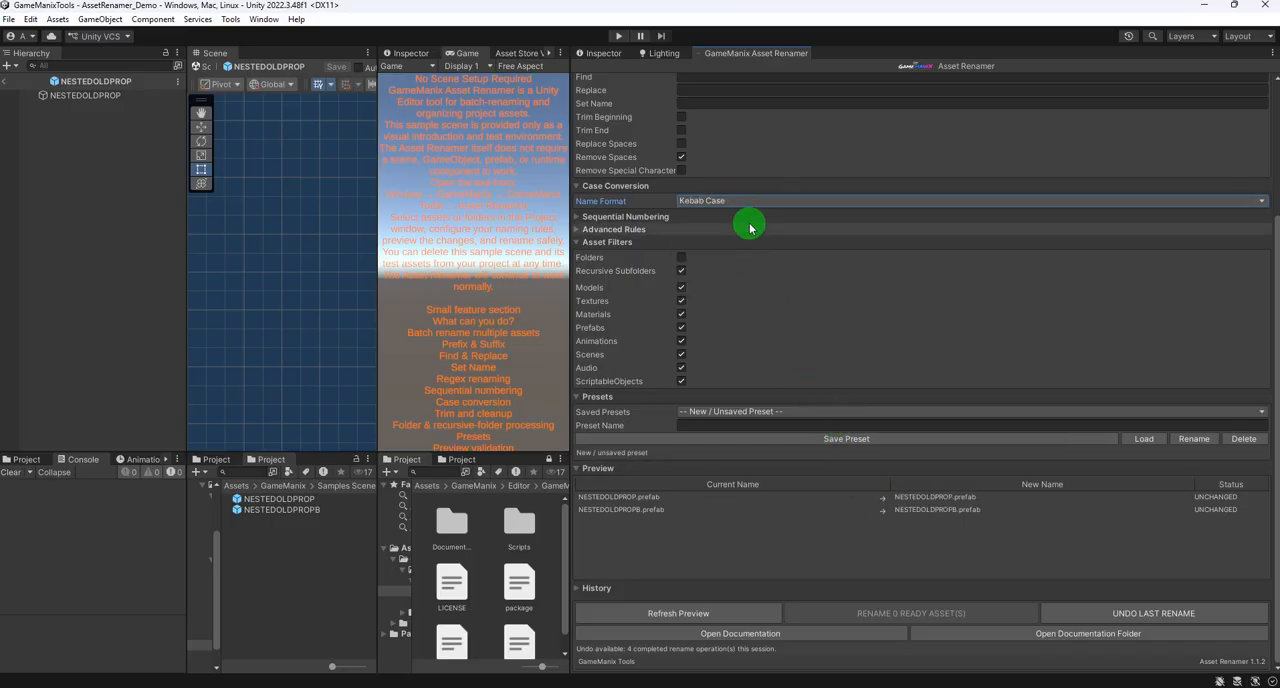
- Set the Name Format in Case Conversion back to Original
click(730, 188)
click(689, 205)
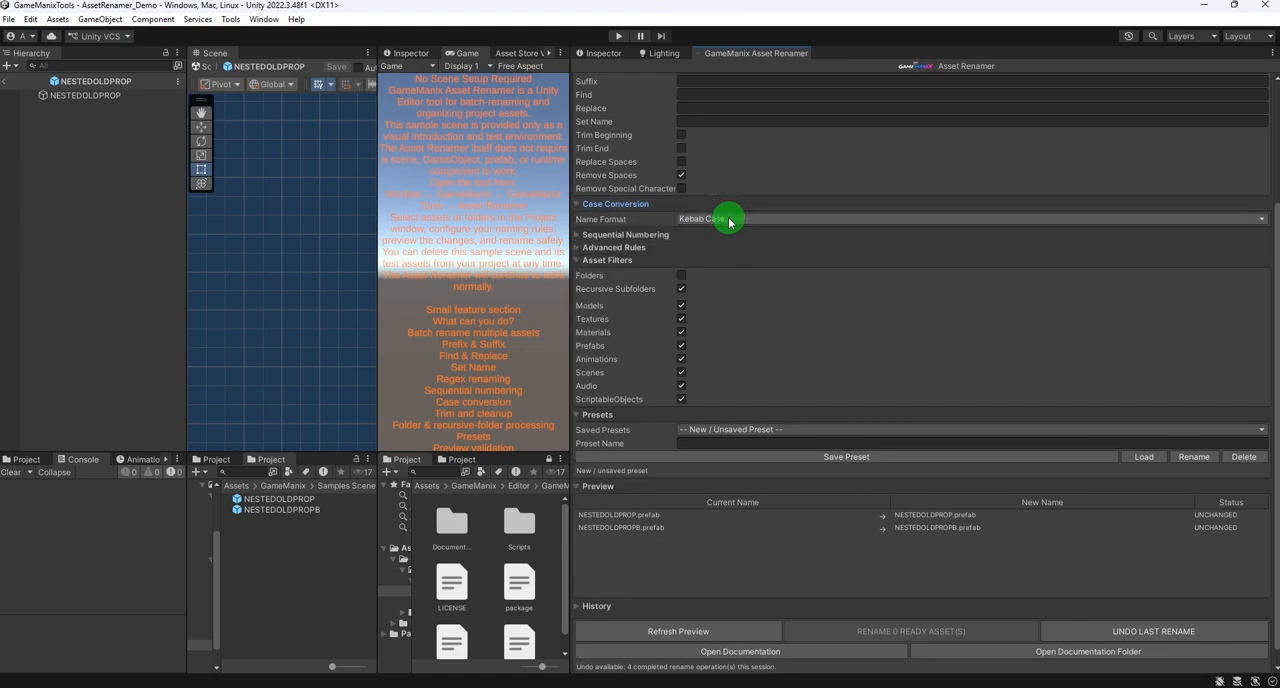
click(731, 219)
click(728, 228)
- Add the NESTEDOLDPROP and NESTEDOLDPROPB prefabs to the rename sources again and refresh the preview
click(329, 500)
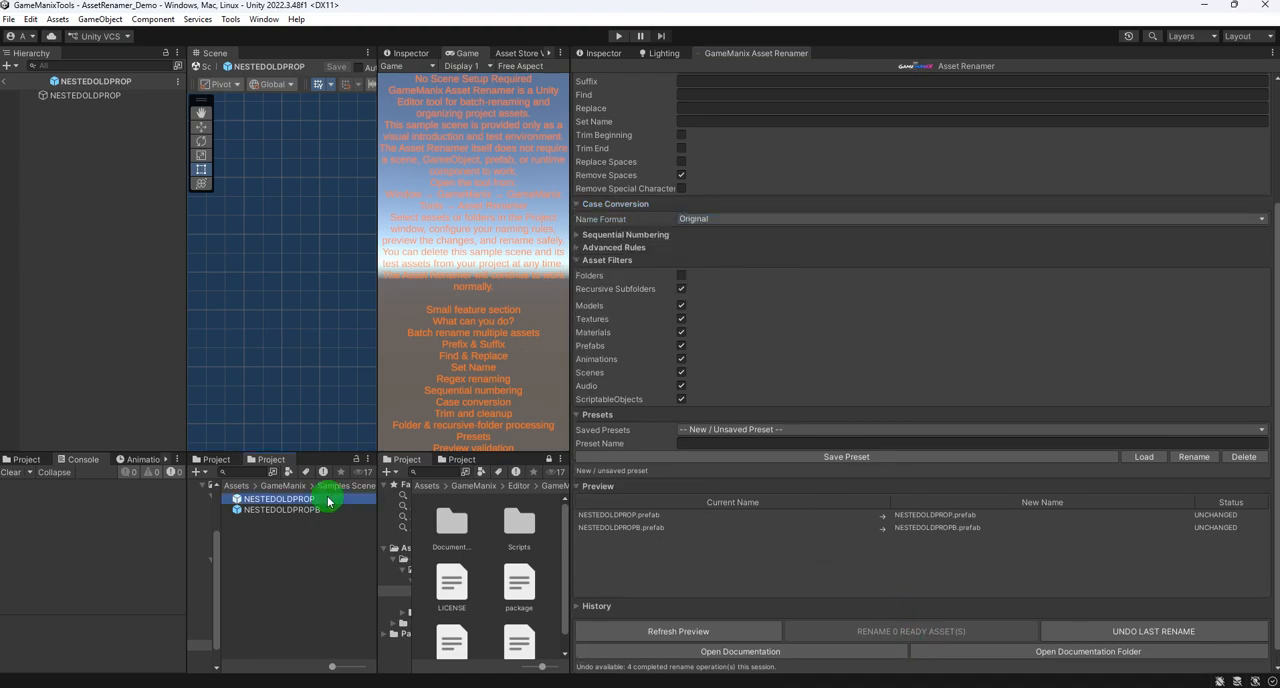
shift+click(311, 510)
scroll(691, 418, up, 3)
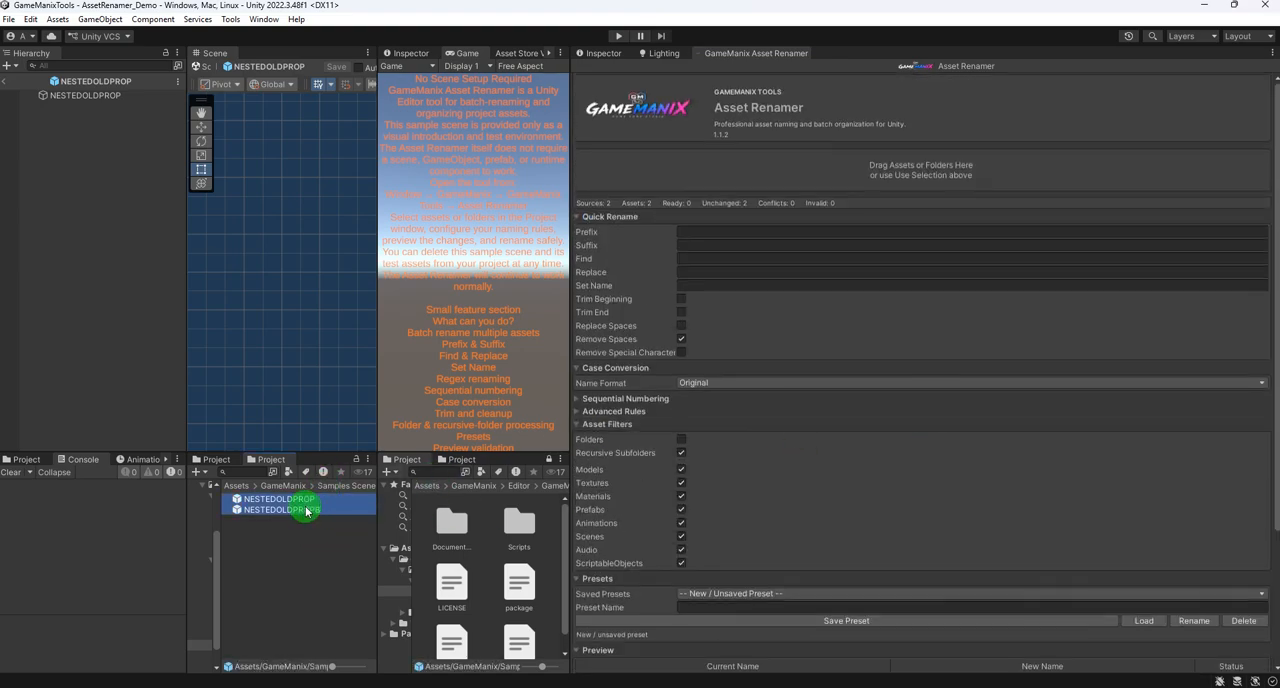
click(823, 194)
scroll(923, 317, down, 3)
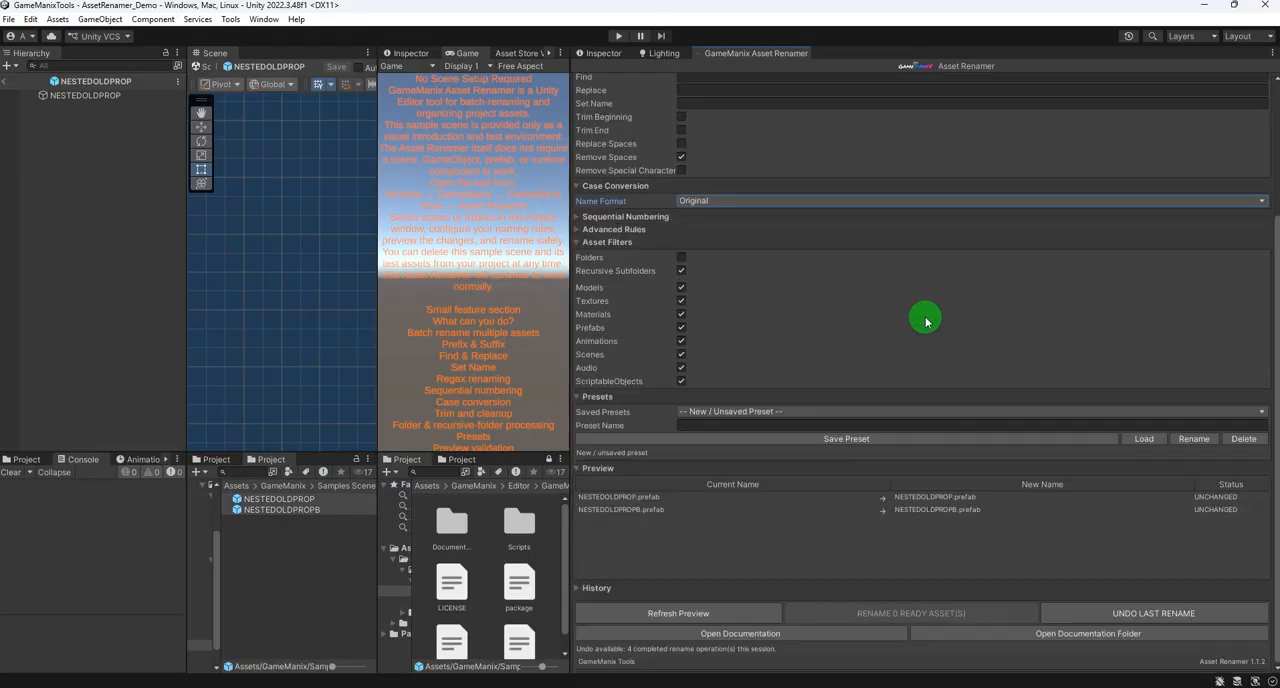
click(714, 613)
- Undo the last Upper Case rename of the two prefabs
click(1148, 614)
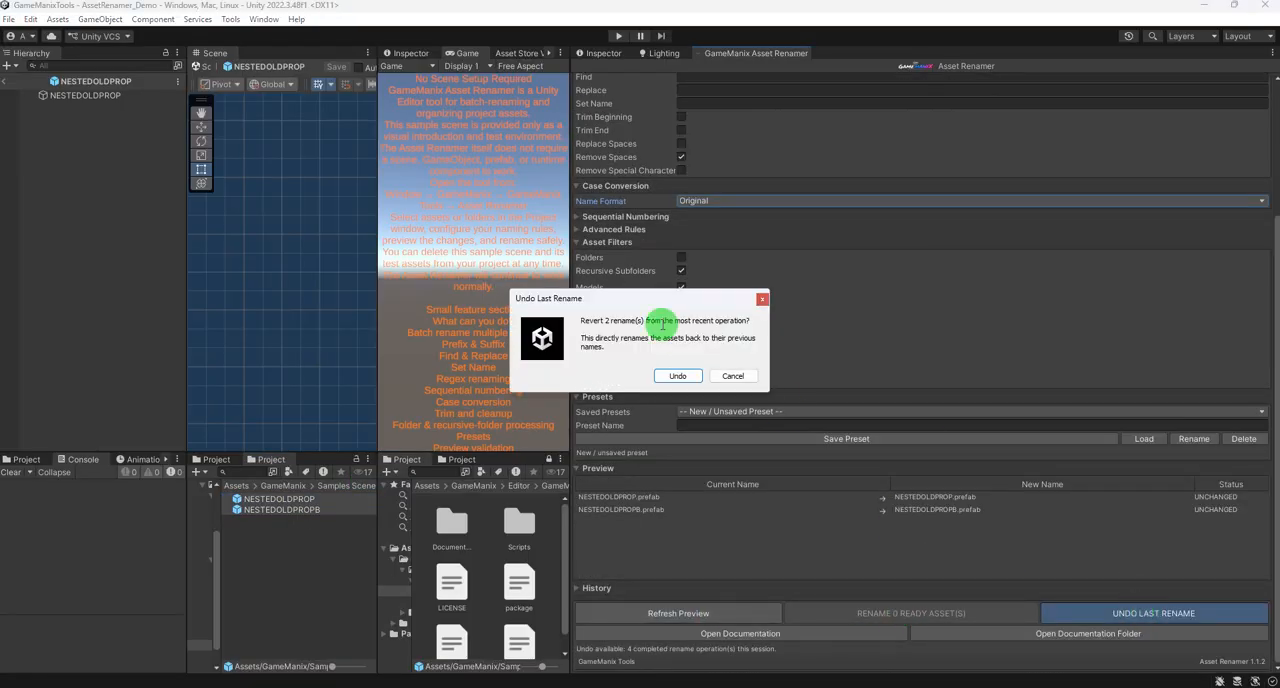
click(677, 376)
click(728, 380)
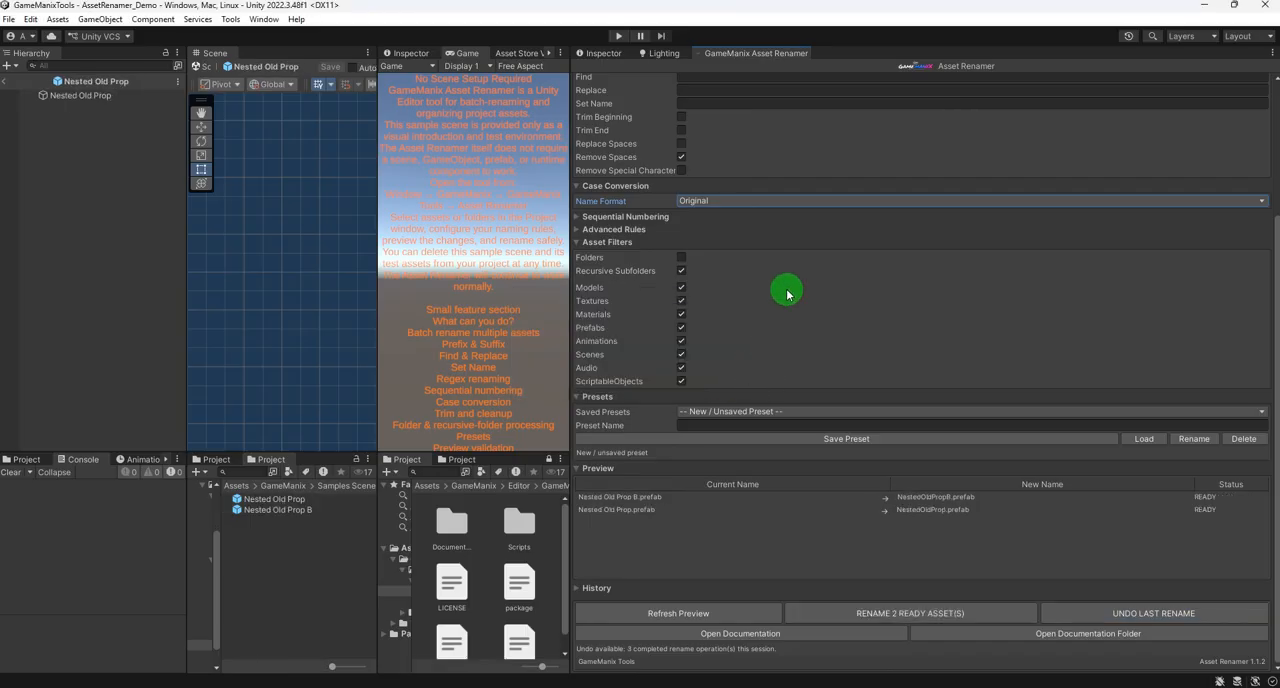
- Set the Name Format to Kebab Case and rename the two Nested Old Prop prefabs
click(742, 203)
click(722, 326)
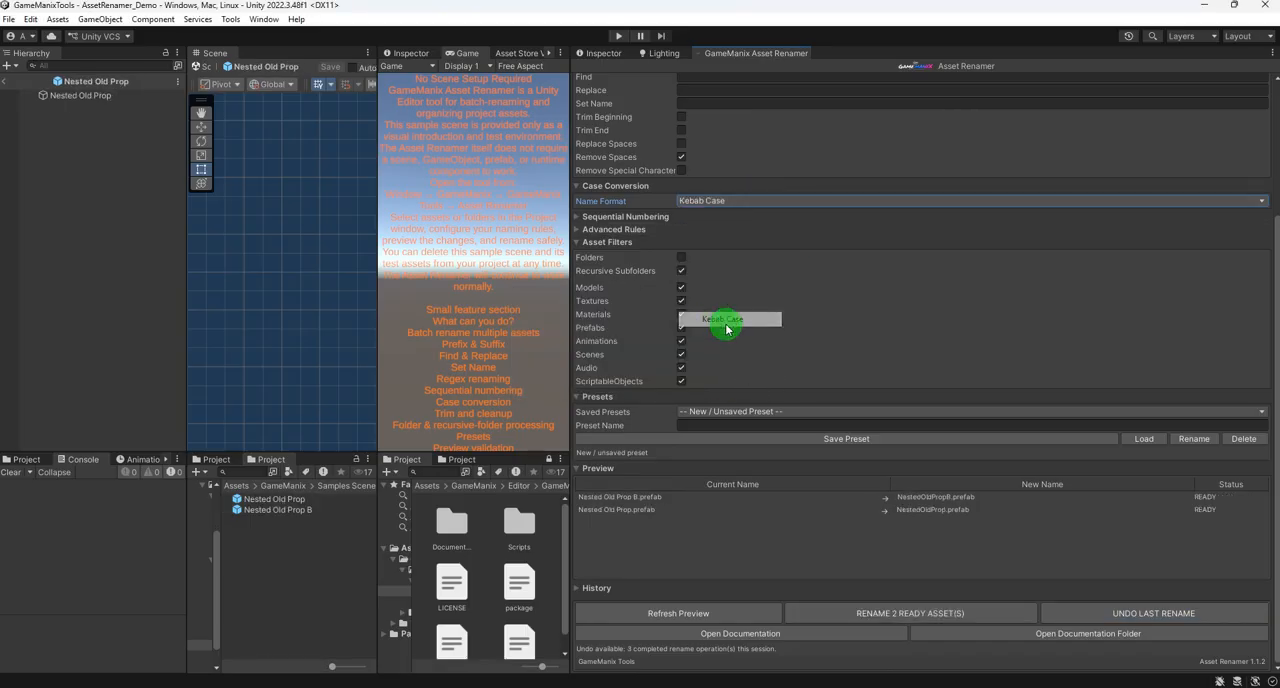
click(883, 614)
click(677, 375)
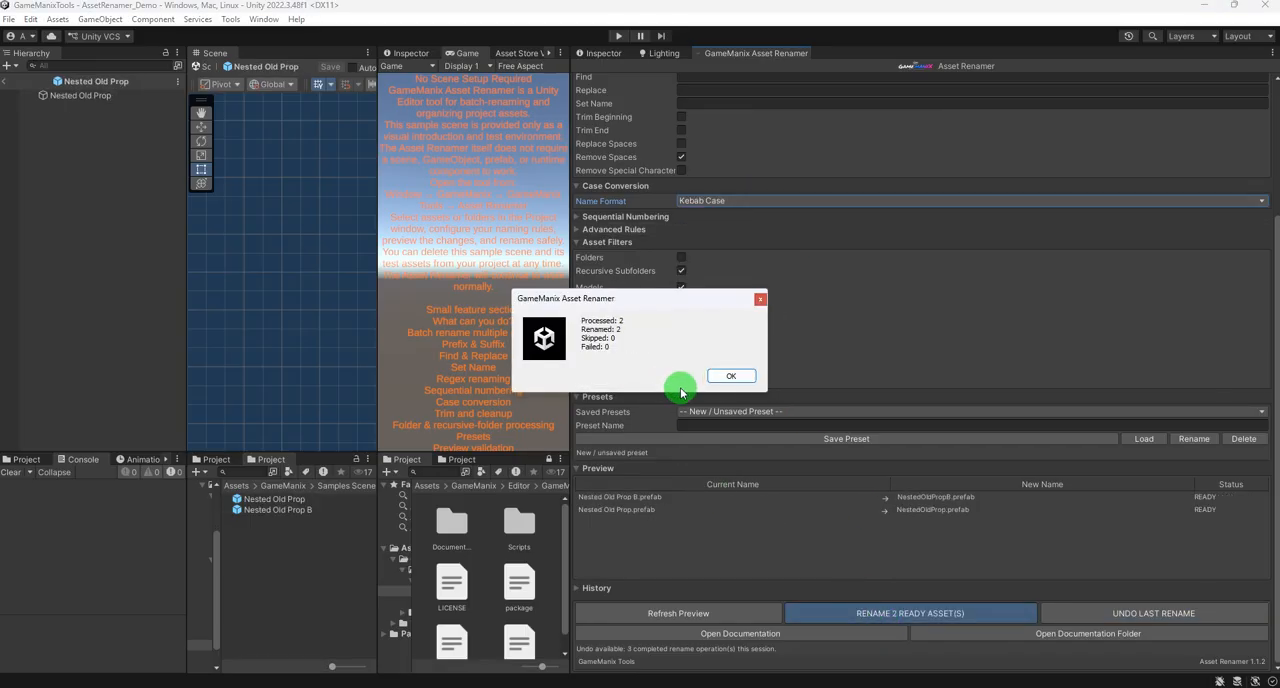
click(733, 376)
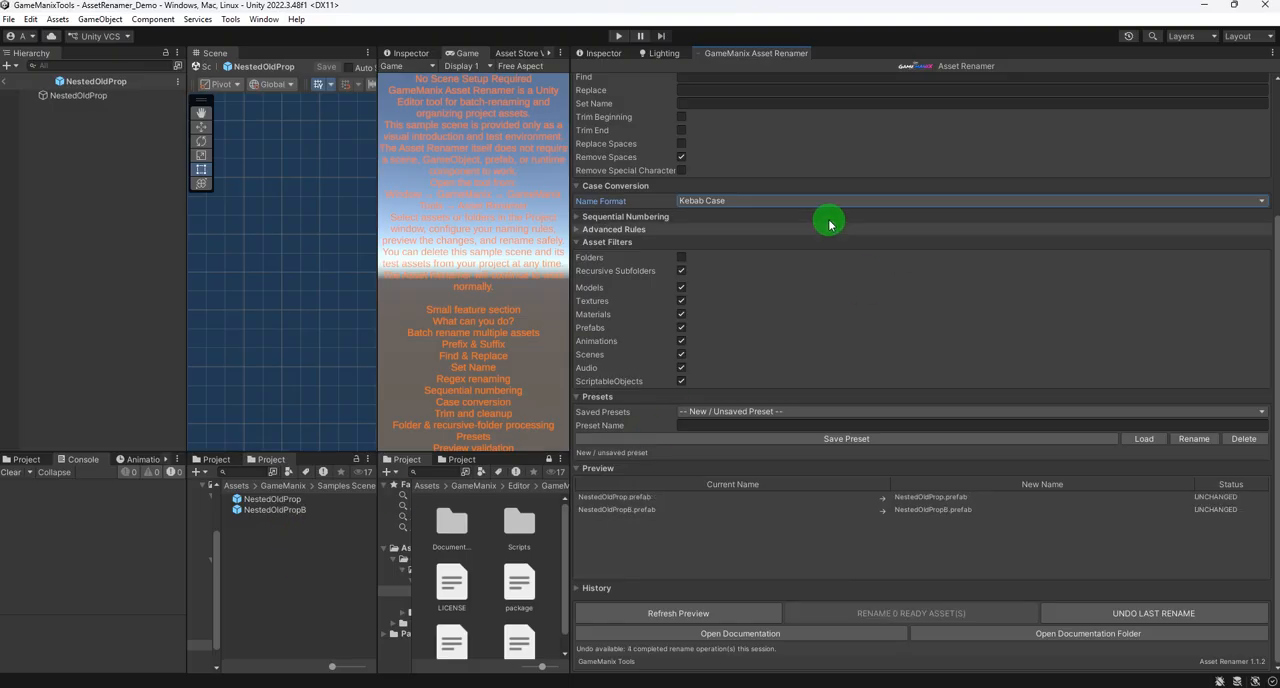
- Try the Upper Case name format on the two prefabs and return the Name Format to Original
click(753, 203)
click(730, 230)
click(723, 203)
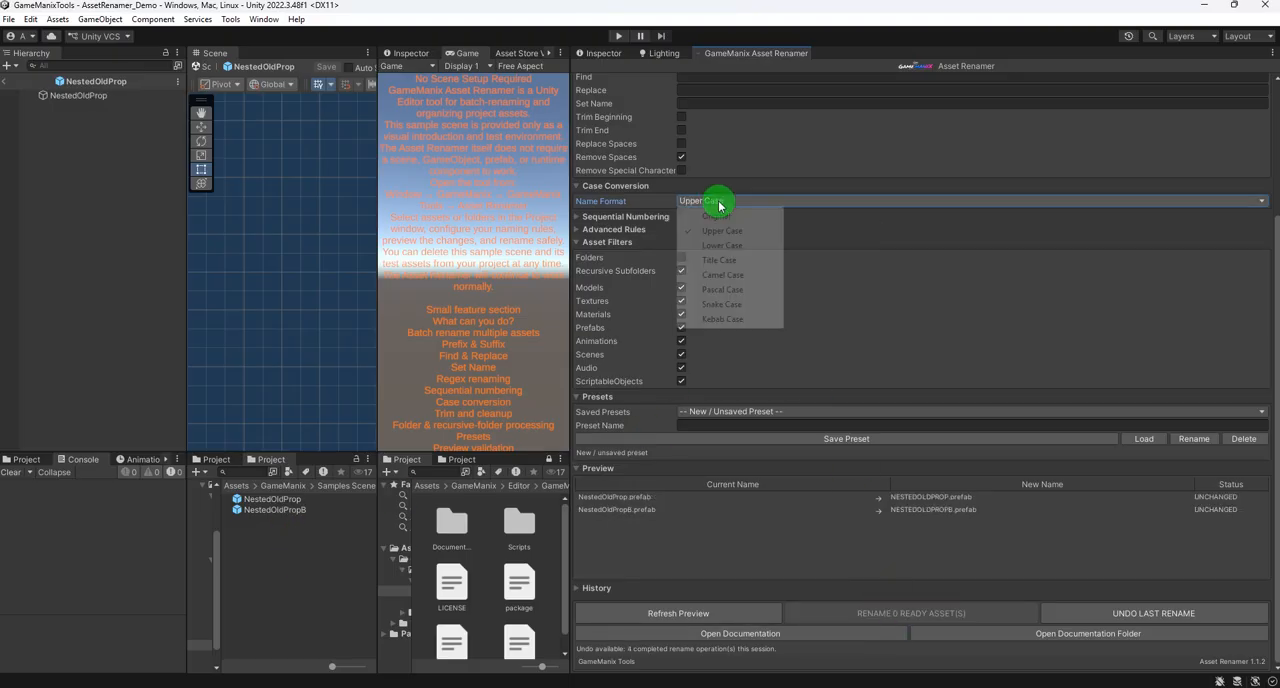
click(730, 216)
- Undo the last rename of the two nested prefabs
click(1107, 613)
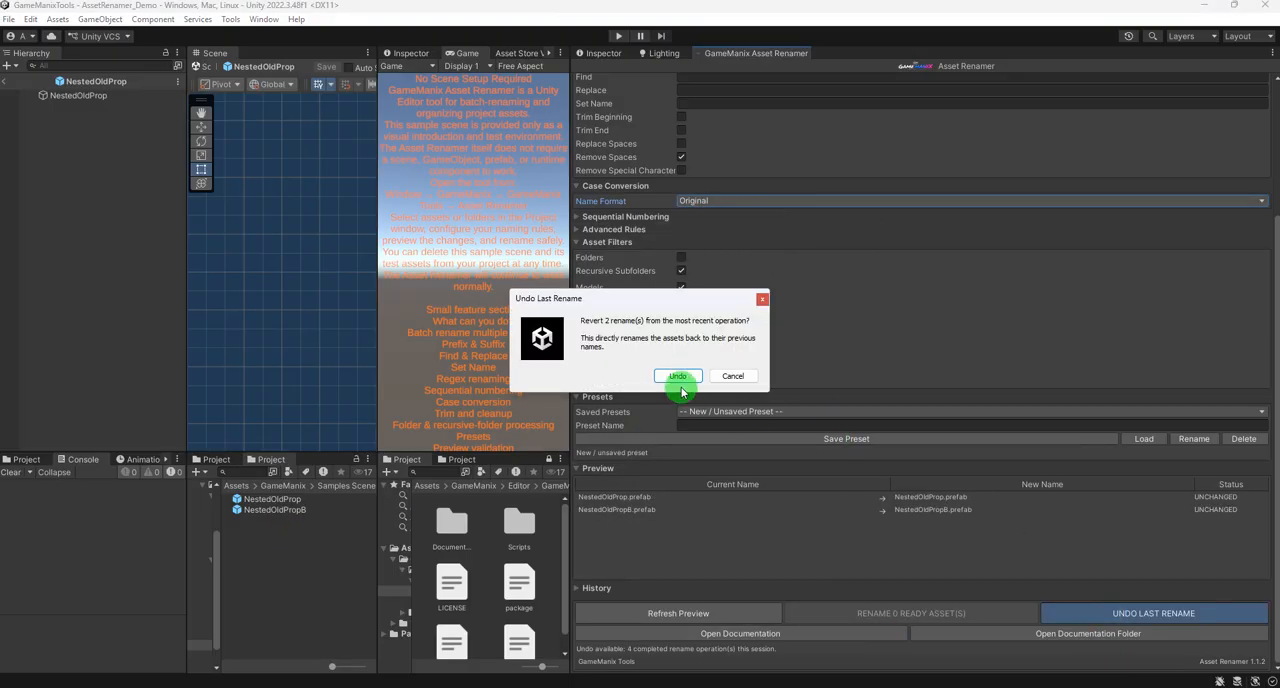
click(677, 378)
click(731, 376)
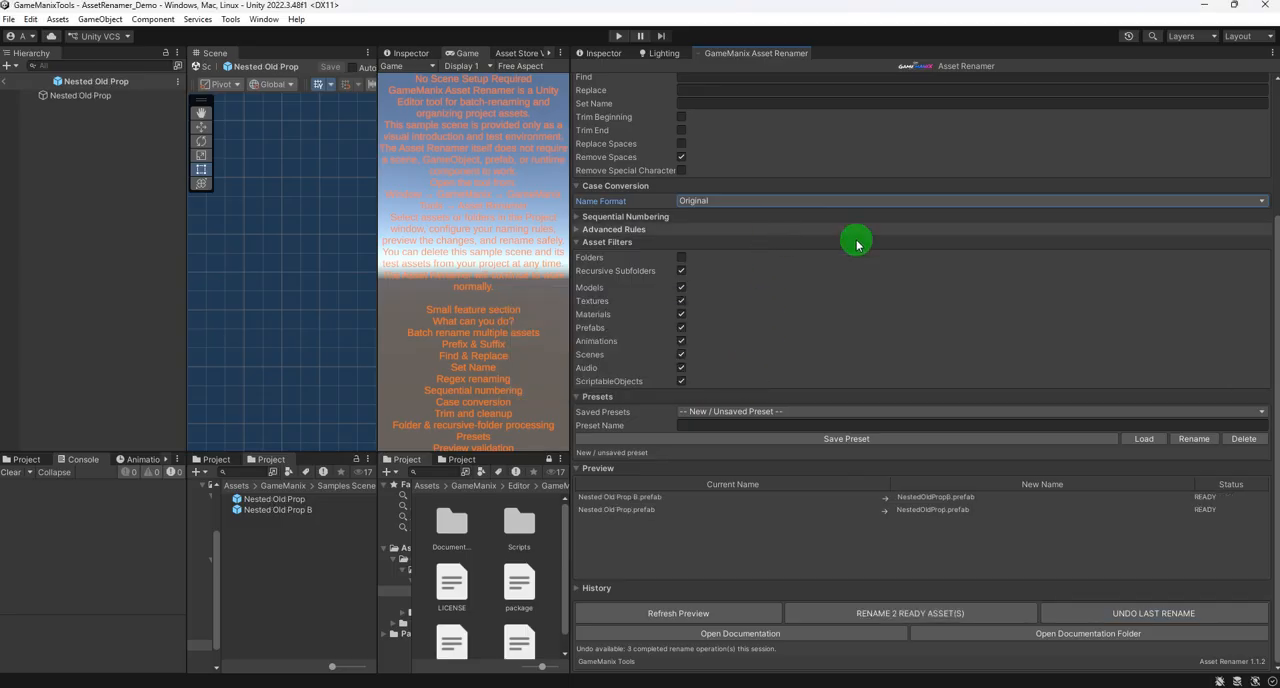
- Enable sequential numbering and set the number's position to Beginning
click(777, 200)
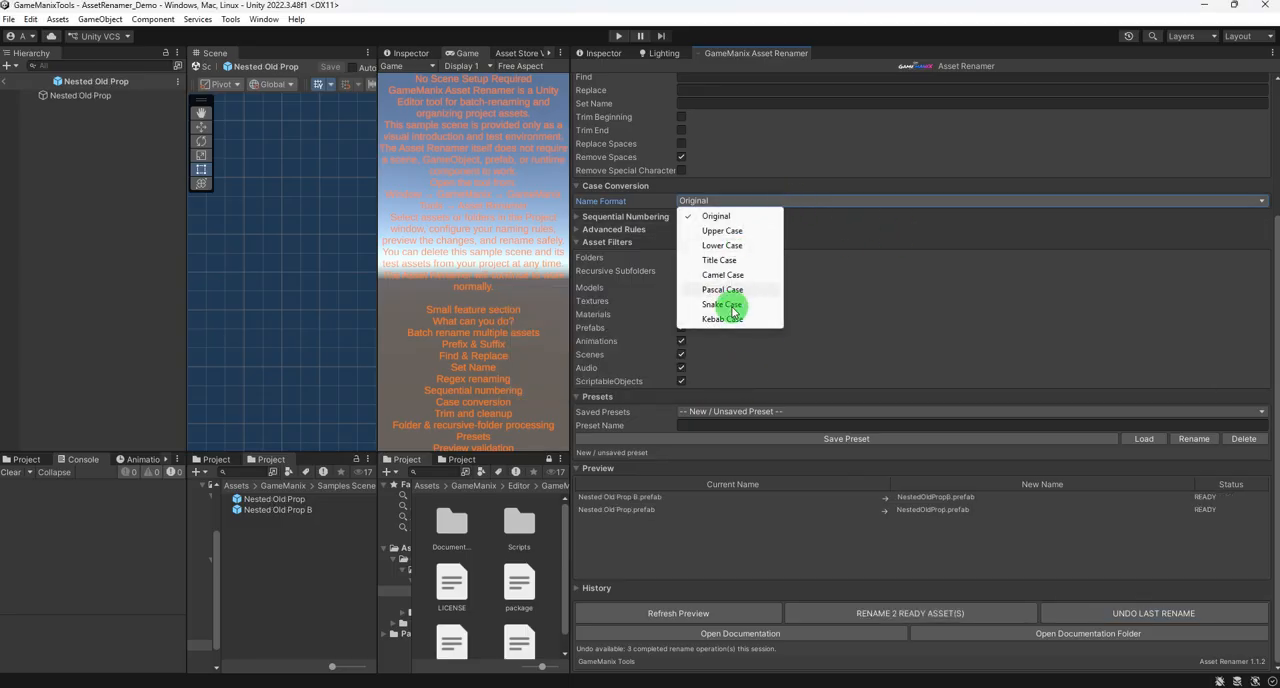
click(600, 217)
click(681, 232)
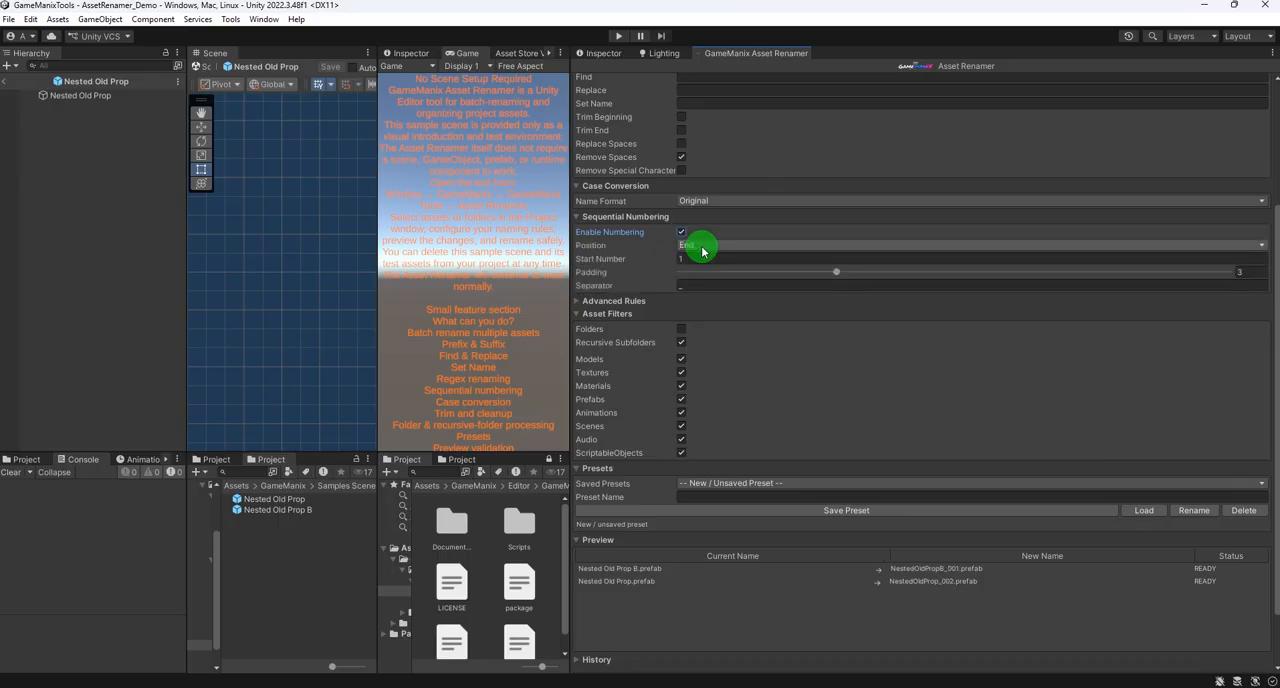
click(702, 246)
click(705, 261)
click(703, 262)
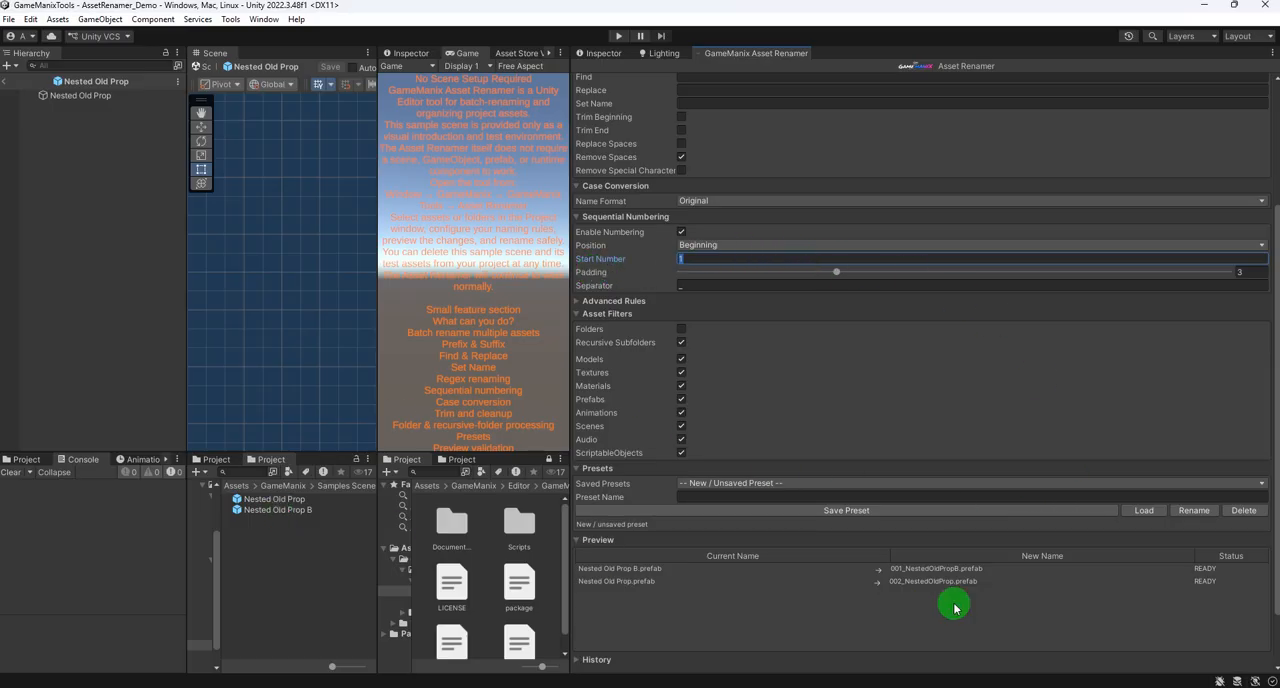
- Rename the two nested prefabs with the numbering rule, producing 001_NestedOldPropB and 002_NestedOldProp
scroll(908, 525, down, 3)
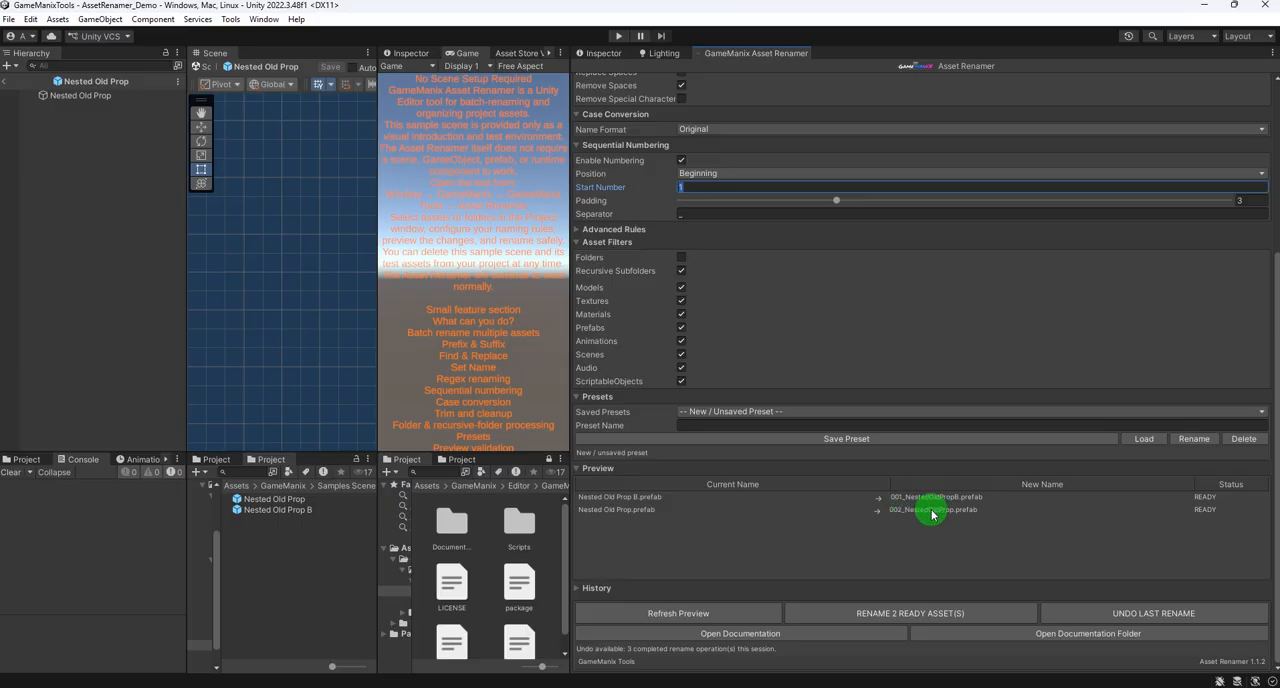
click(875, 614)
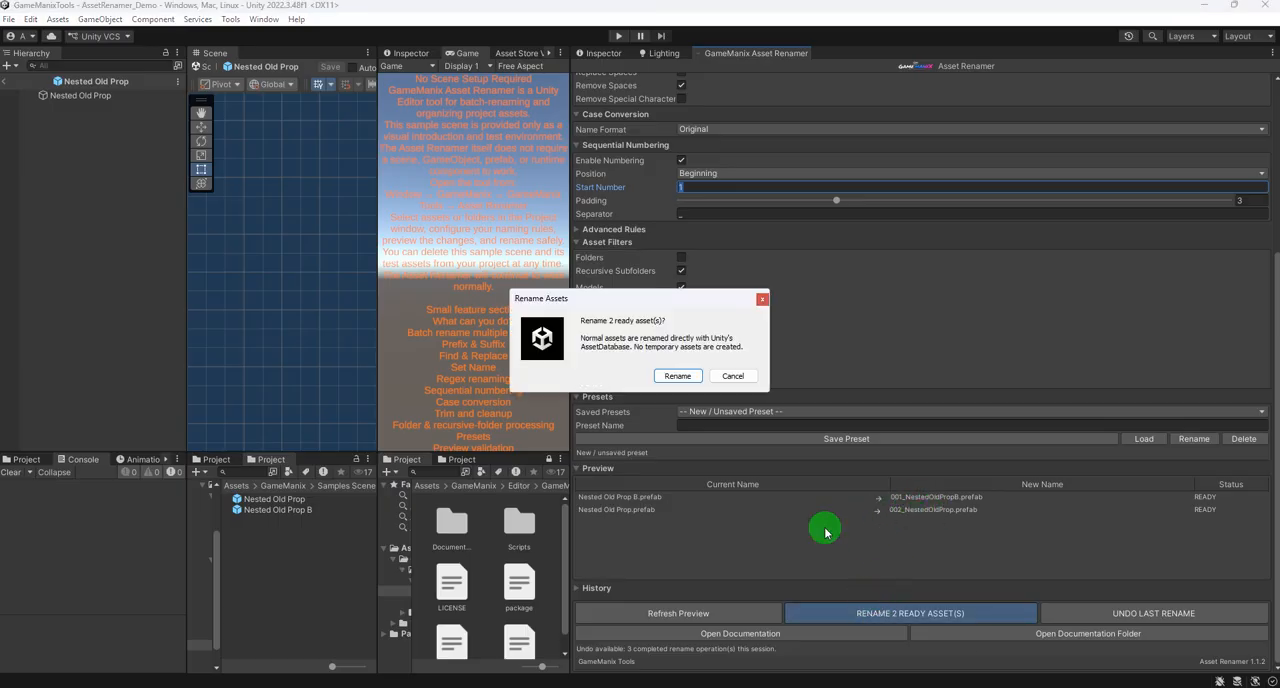
click(679, 372)
click(712, 376)
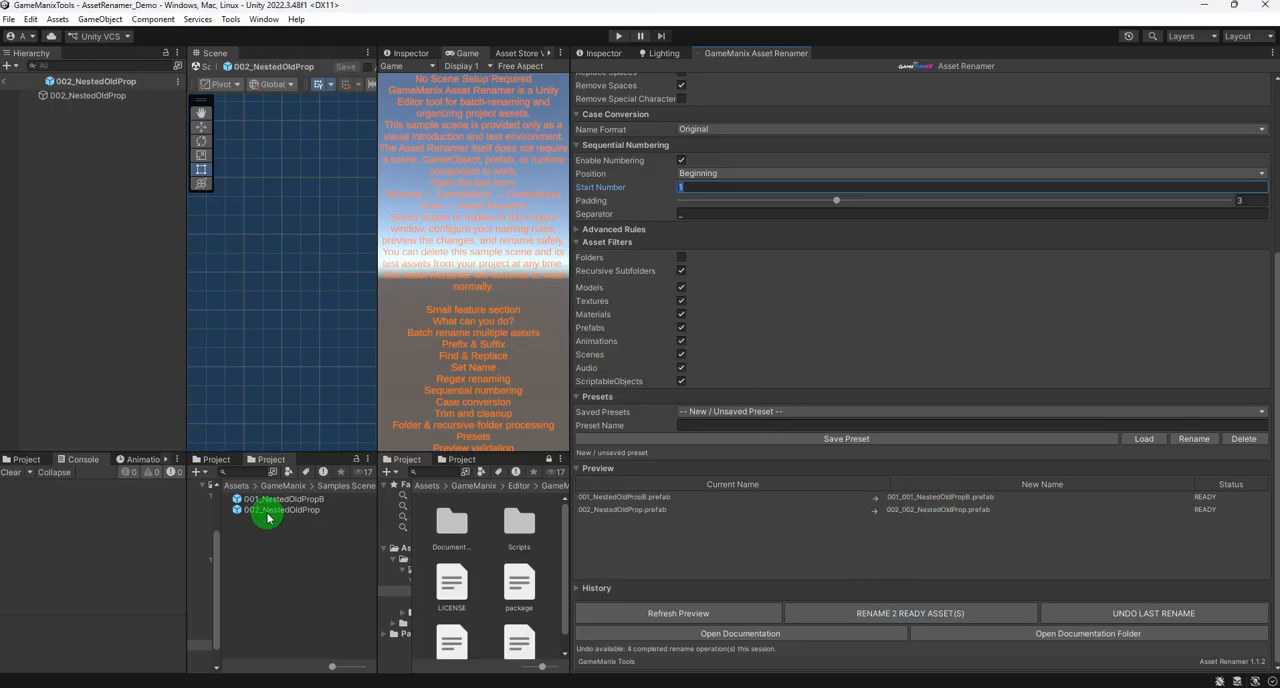
- Check the Advanced Rules options and include Folders in the asset filters
click(608, 229)
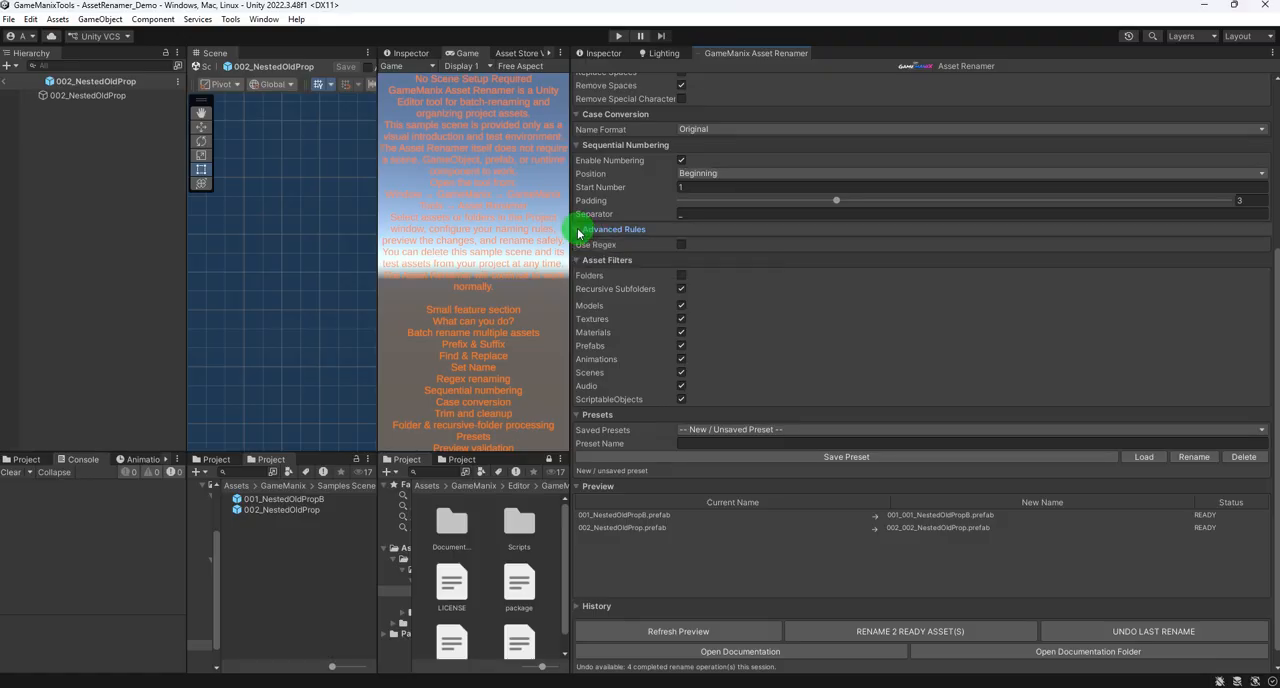
click(587, 230)
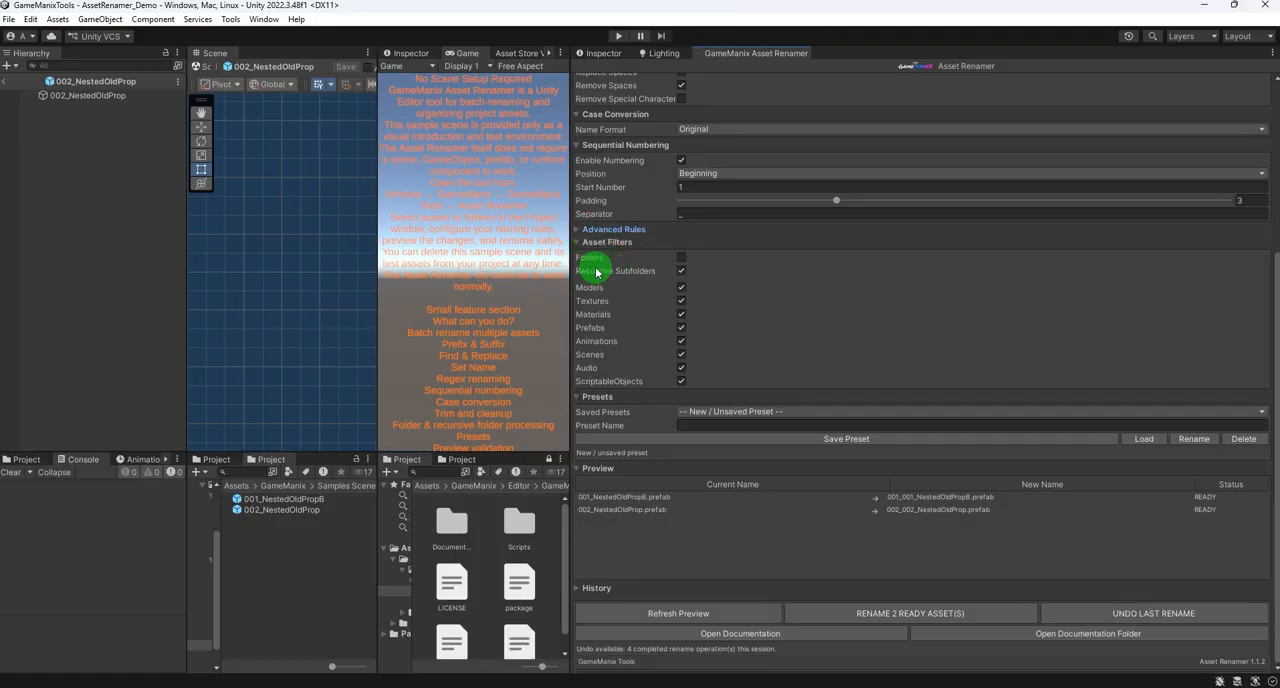
click(681, 257)
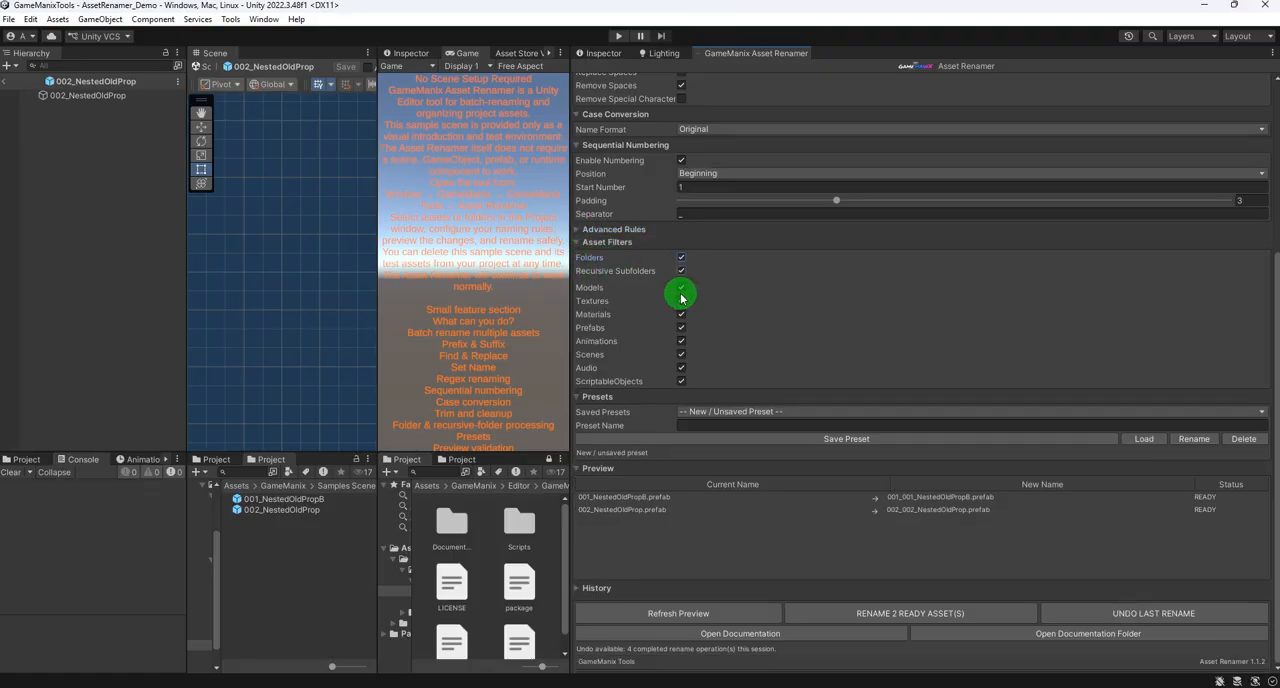
- Open the Prefabs folder under Samples Scene and select the ten prefabs from CHARACTER_Walk to Tree_old_02
click(283, 487)
click(264, 511)
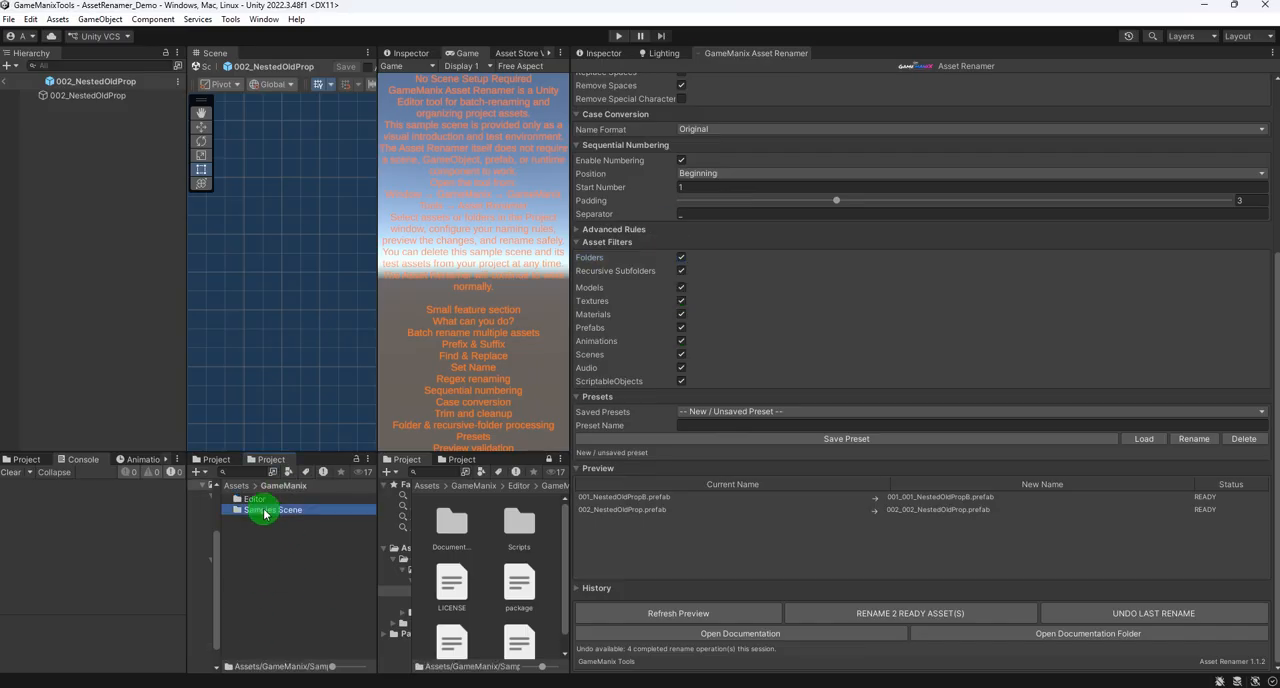
click(279, 497)
double_click(266, 511)
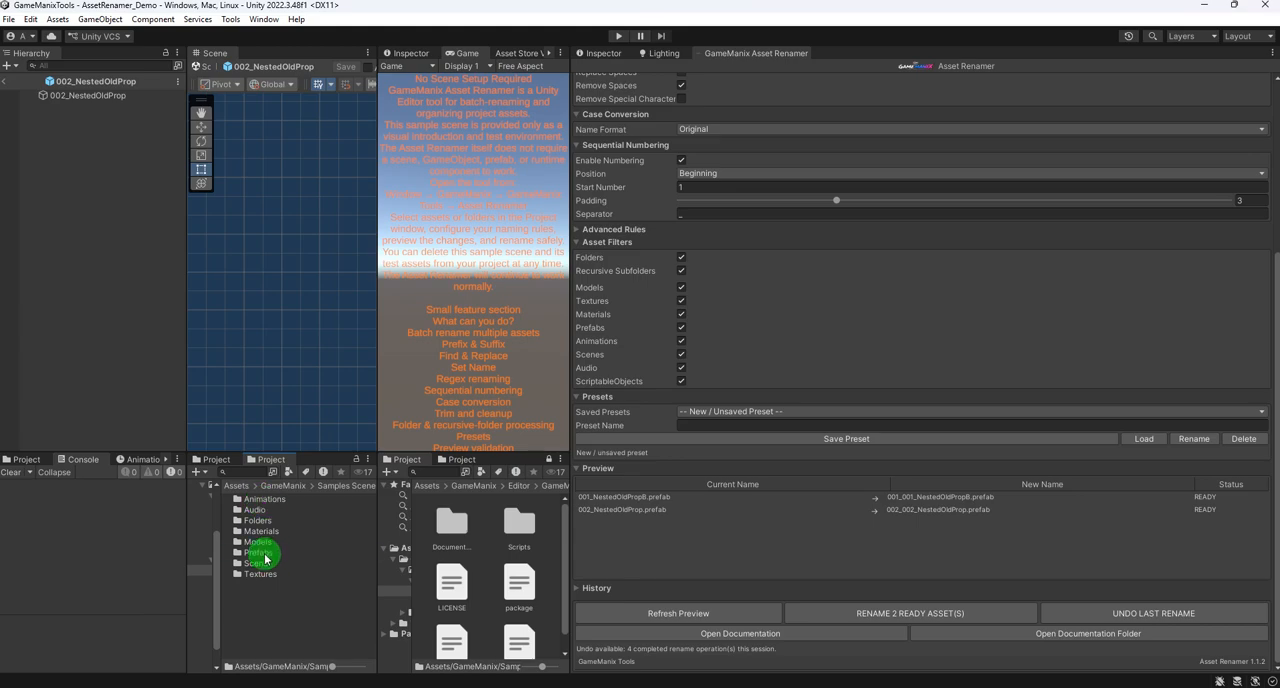
double_click(265, 558)
click(287, 510)
shift+click(270, 606)
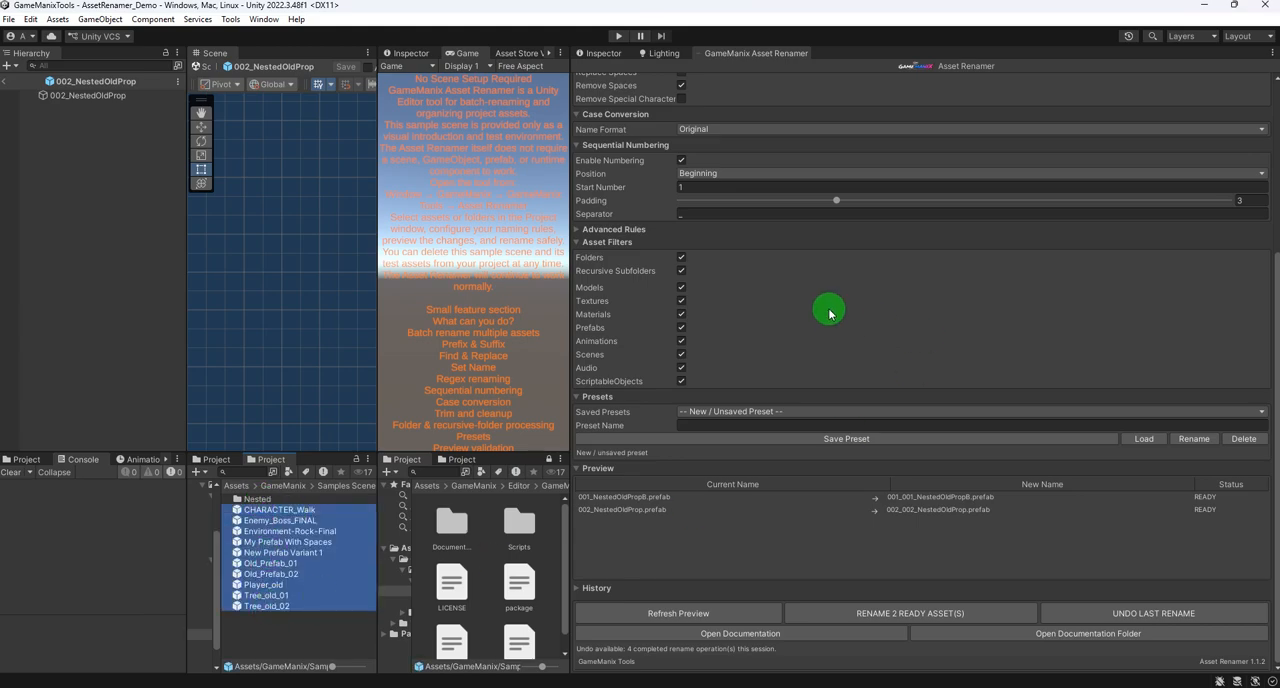
- Add the ten selected prefabs to the rename sources alongside the two nested prefabs and review the preview
scroll(790, 316, up, 5)
drag(252, 516, 918, 172)
scroll(839, 266, down, 5)
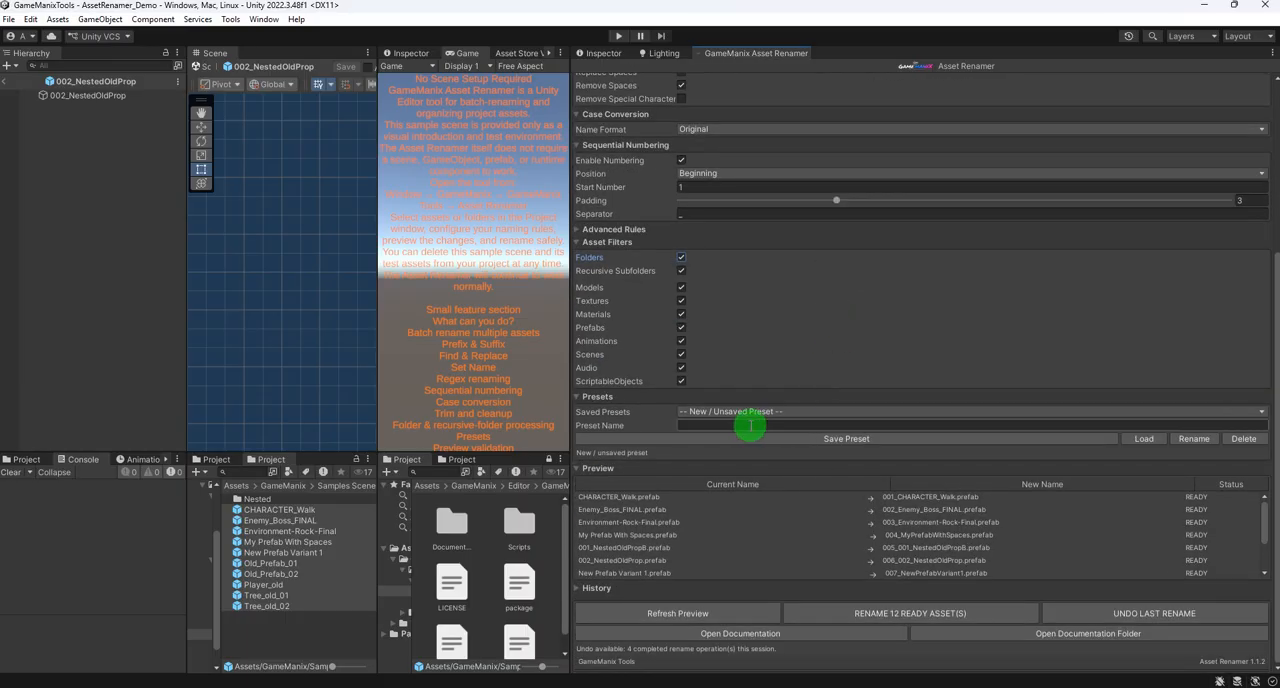
scroll(700, 445, up, 5)
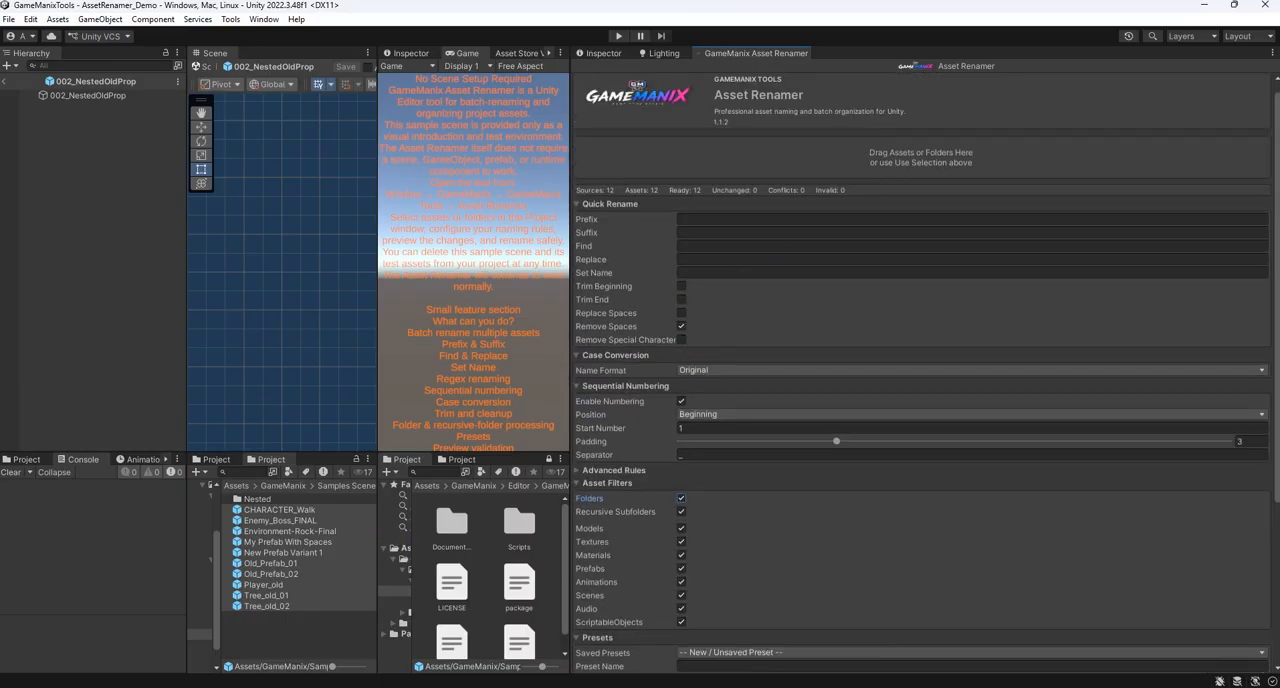
- Widen the Asset Renamer, clear its current sources and add only the ten selected prefabs
mouse_move(570, 179)
mouse_down()
mouse_move(238, 179)
mouse_move(545, 178)
mouse_up()
click(1239, 66)
scroll(834, 371, down, 3)
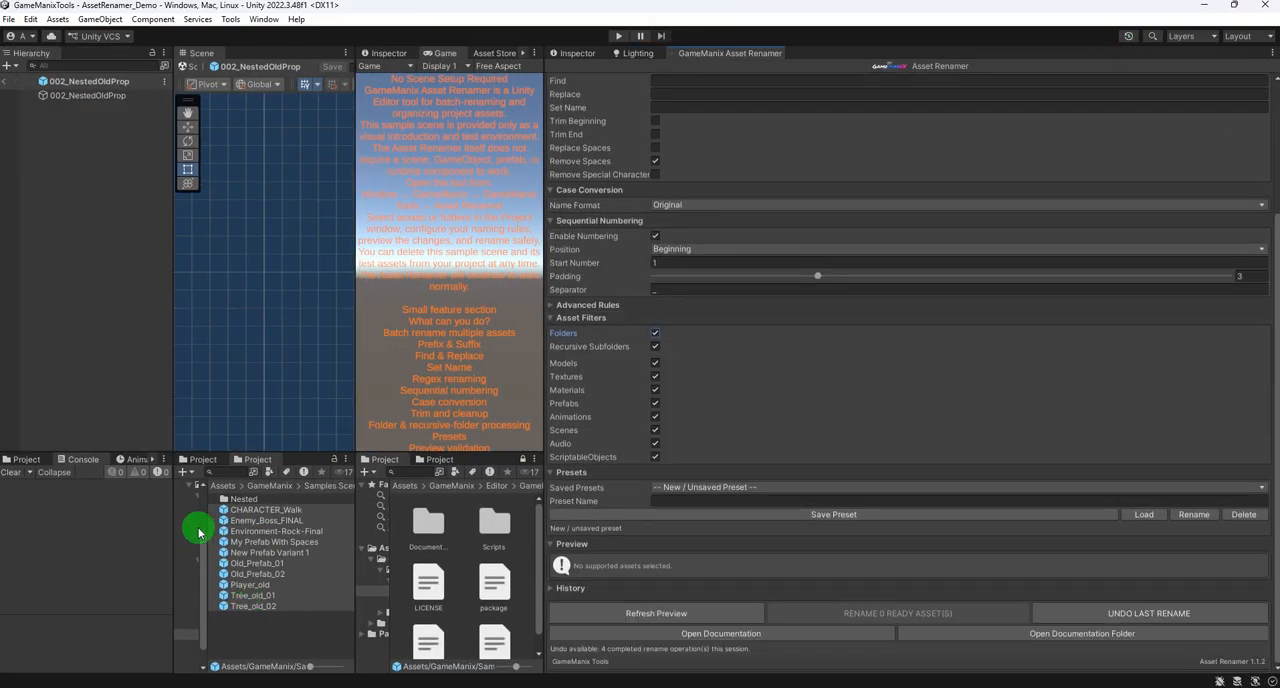
drag(250, 521, 699, 185)
scroll(690, 180, up, 2)
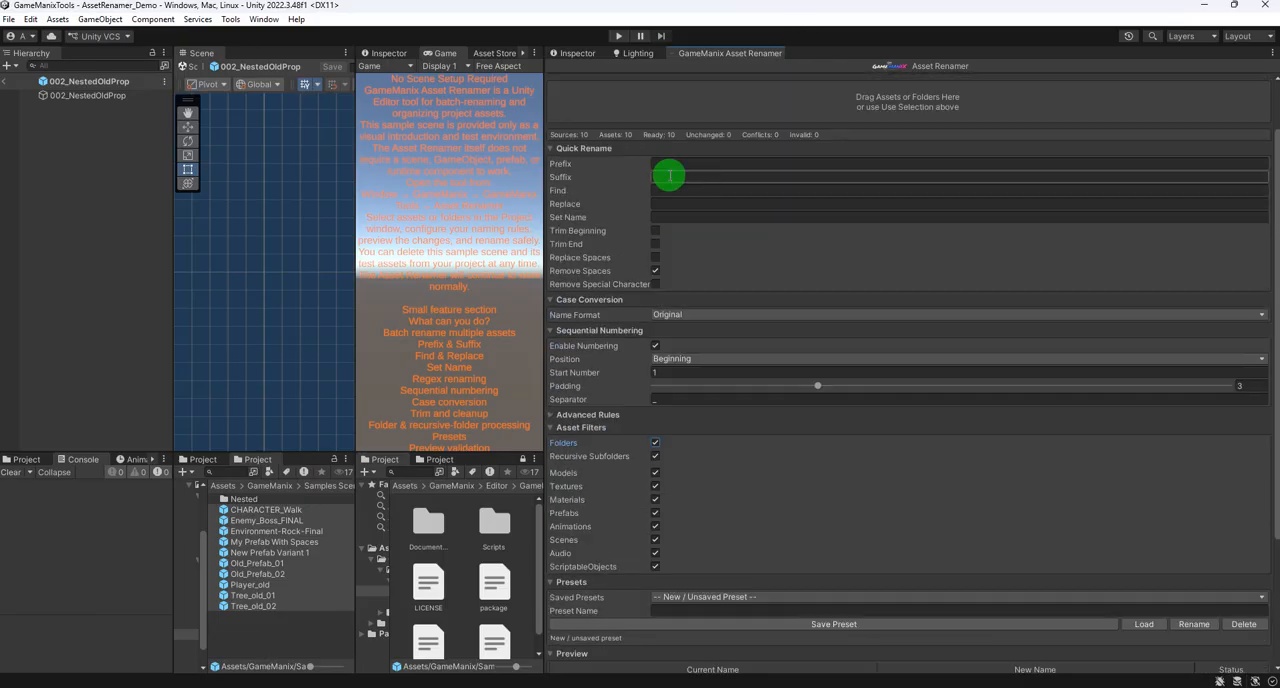
- Set the prefix to AA_ and rename the ten numbered prefabs
click(668, 163)
click(690, 177)
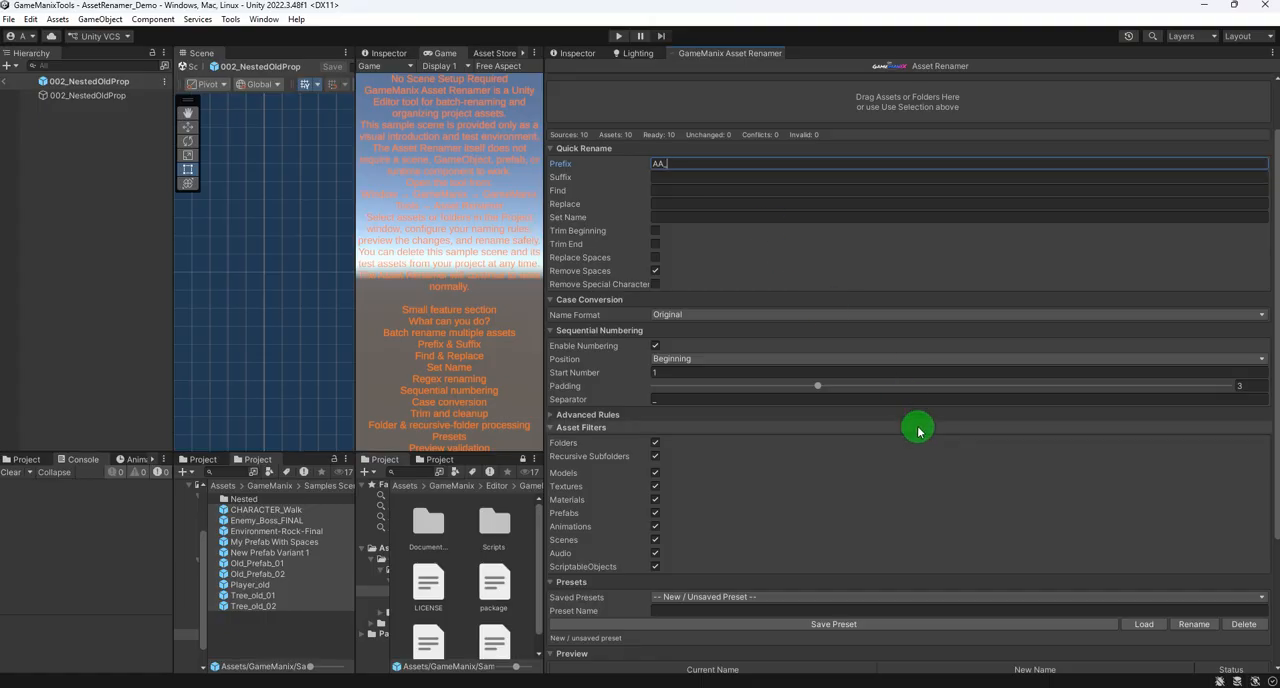
scroll(880, 425, down, 4)
click(896, 612)
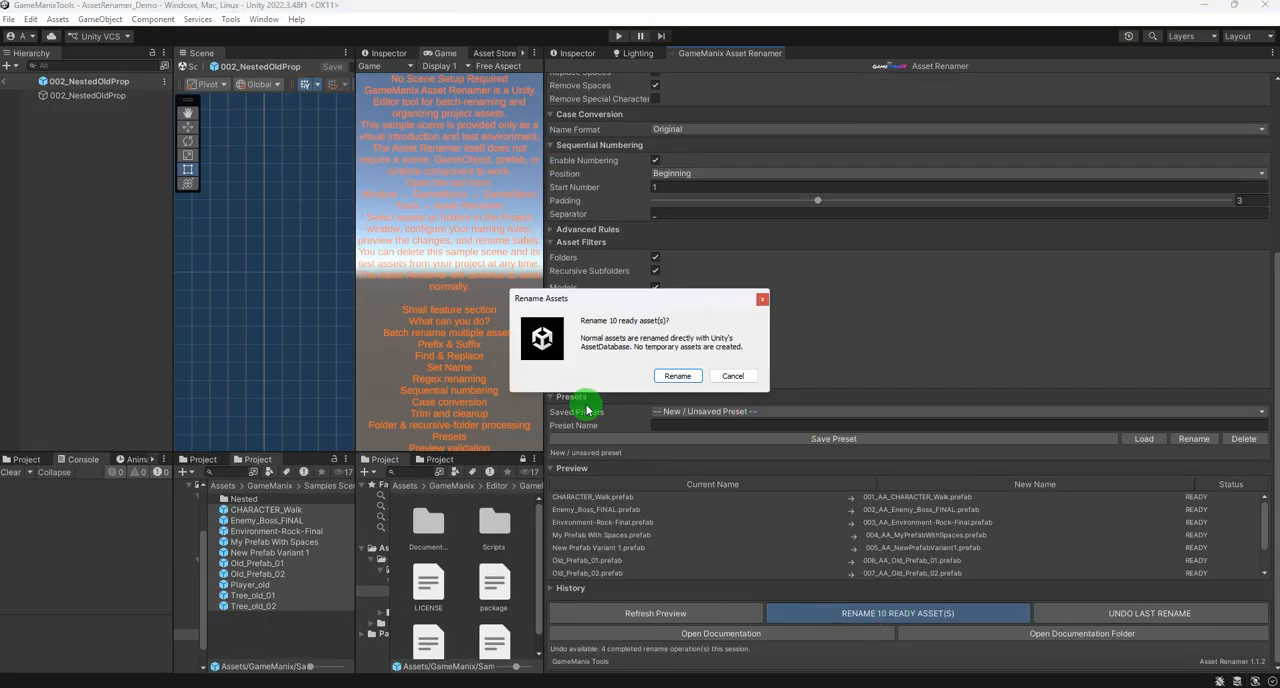
click(677, 375)
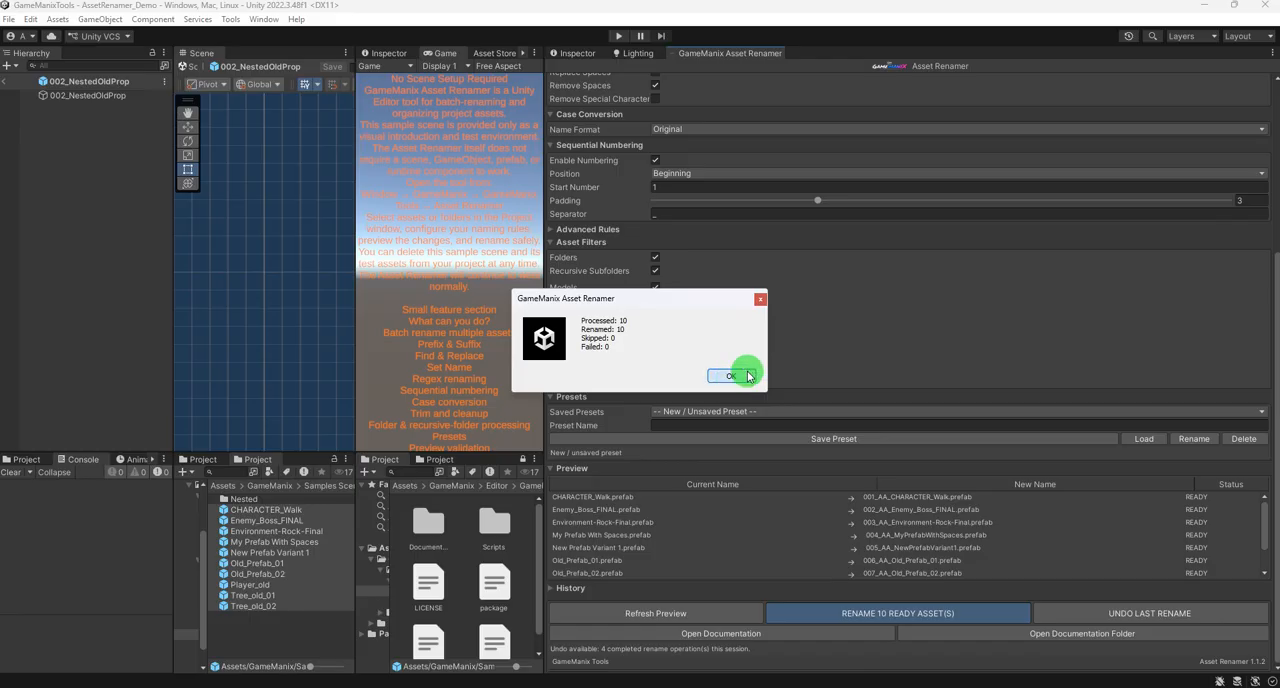
click(731, 376)
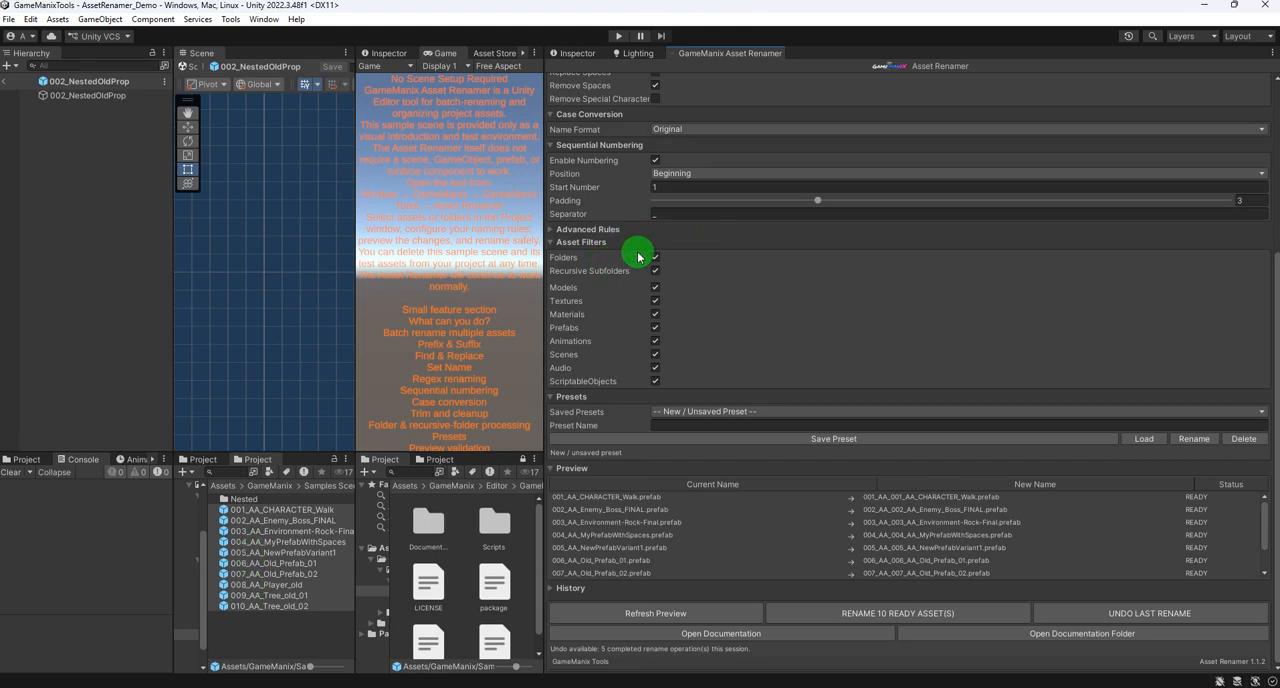
click(668, 215)
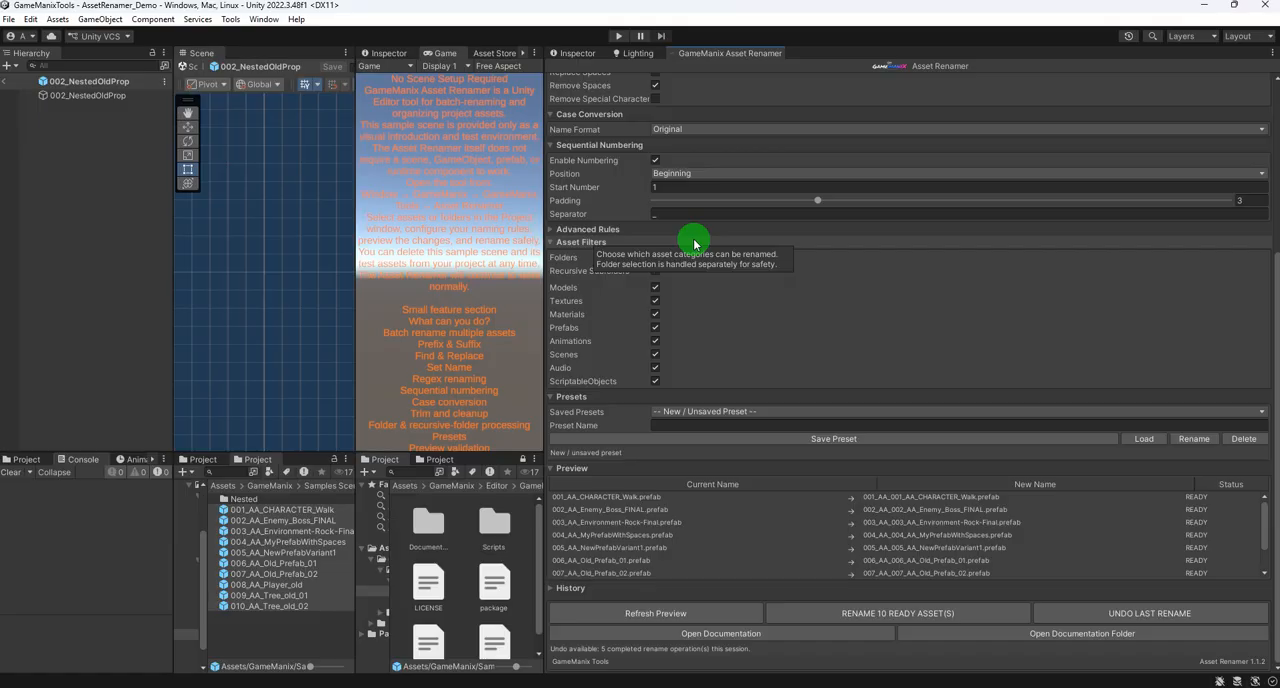
scroll(700, 250, up, 6)
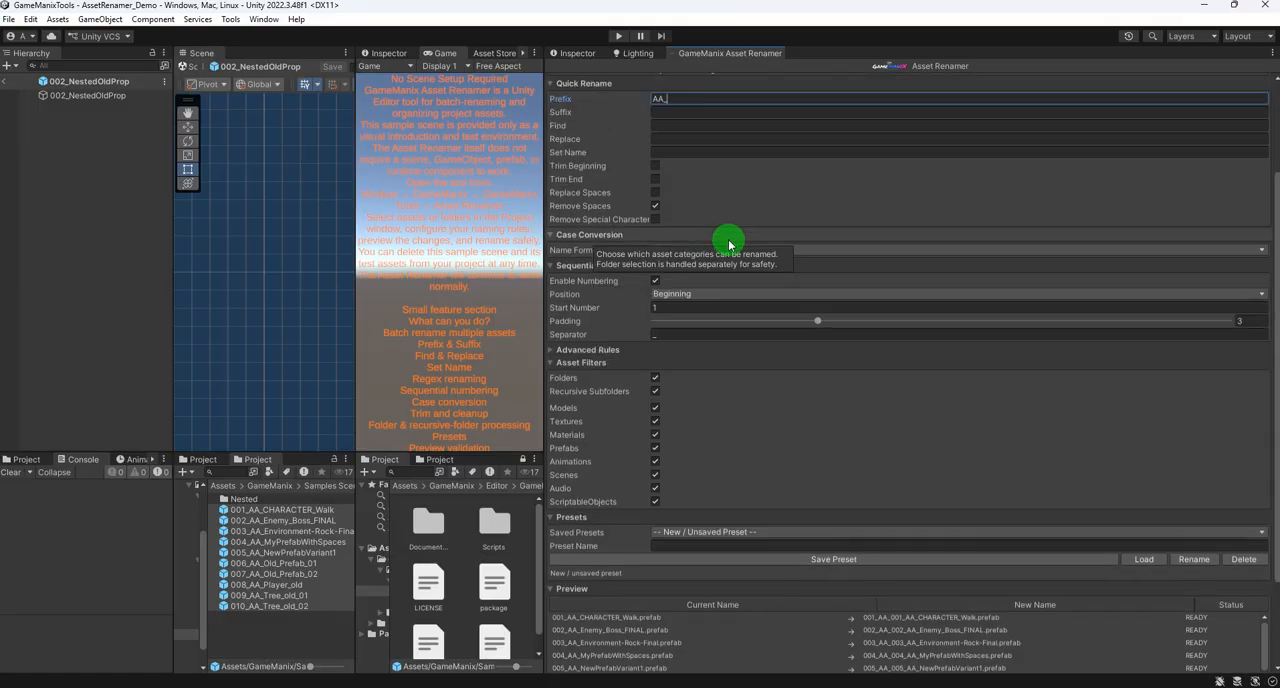
scroll(730, 320, down, 6)
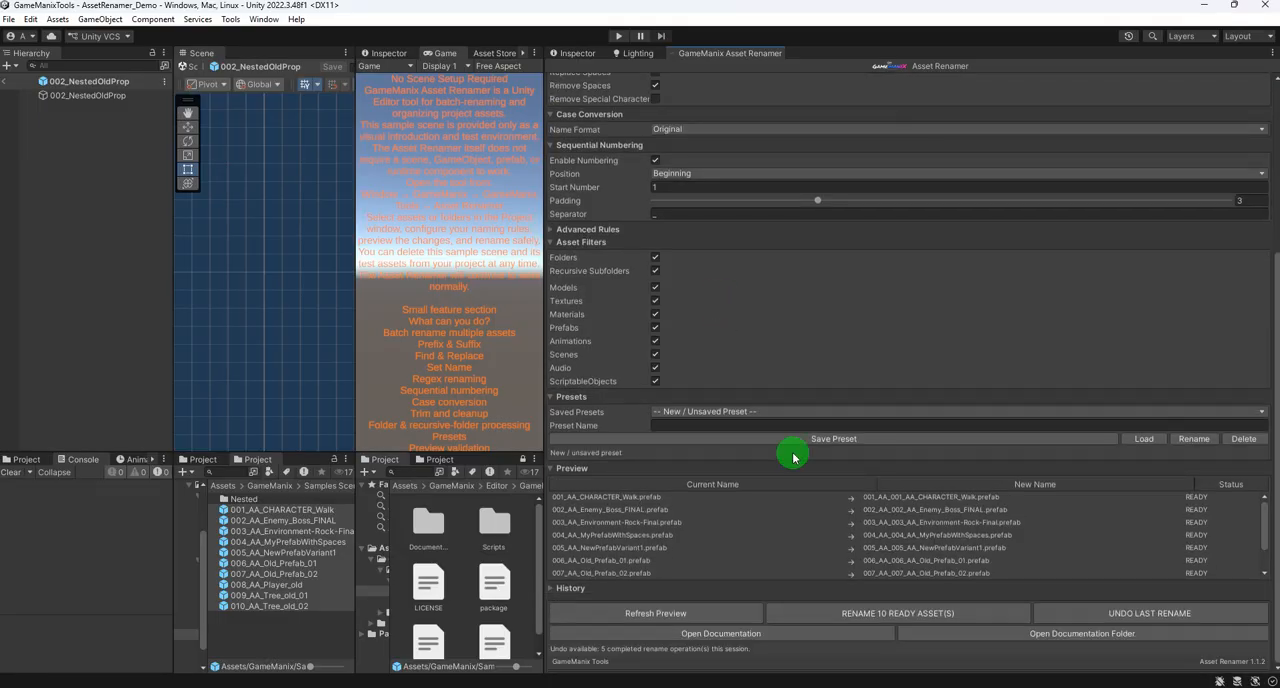
- Open the Textures folder under Samples Scene and select the five textures from CHARACTER_Walk_Diffuse to Old_Tree_Diffuse 01
click(276, 486)
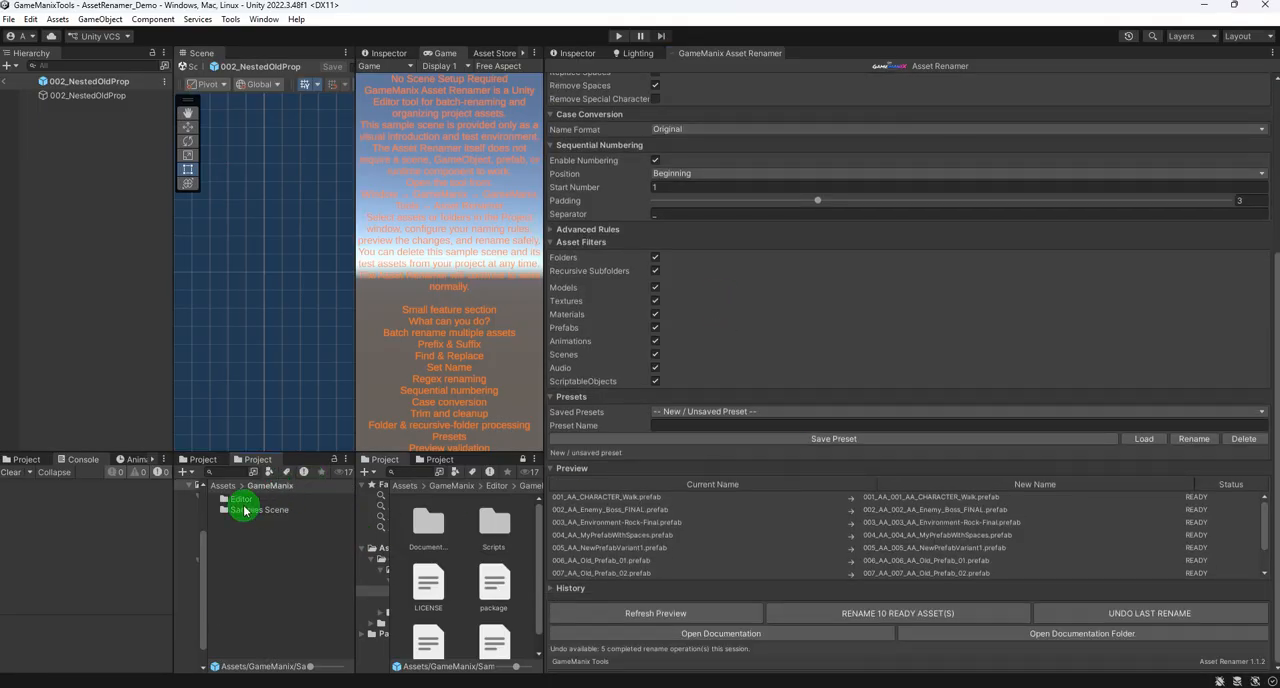
double_click(245, 510)
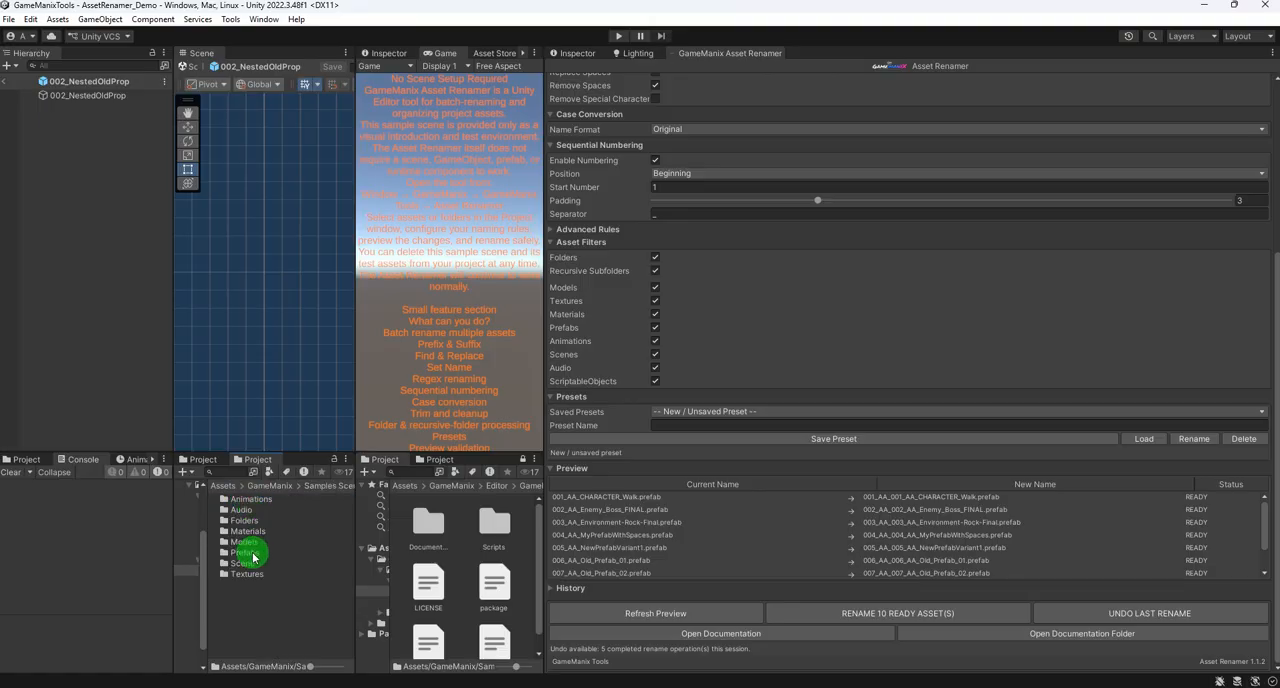
double_click(245, 574)
click(263, 500)
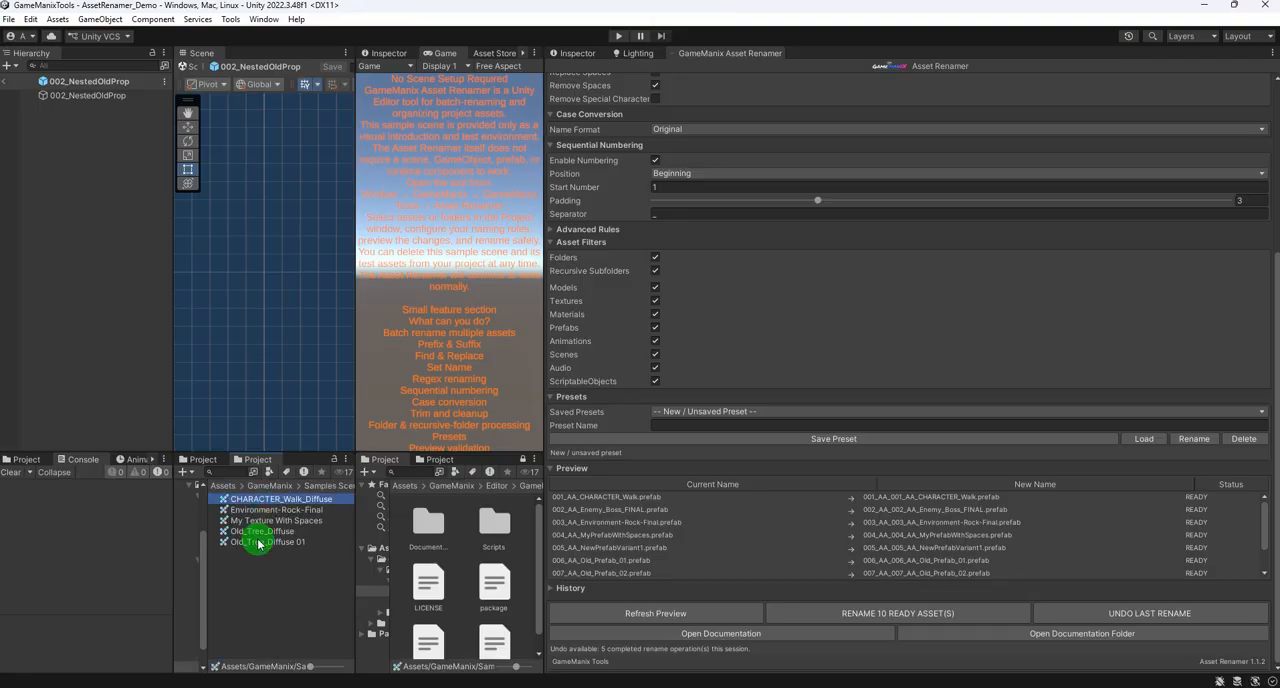
shift+click(258, 541)
scroll(814, 343, up, 5)
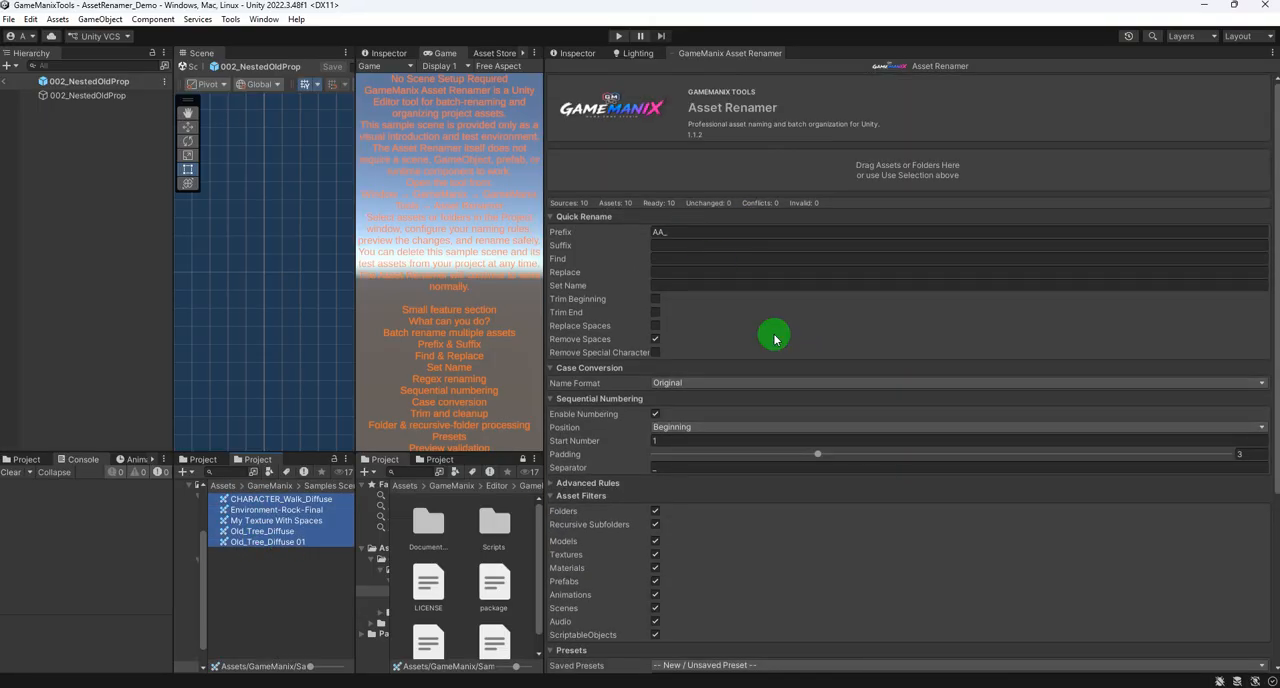
scroll(775, 338, down, 5)
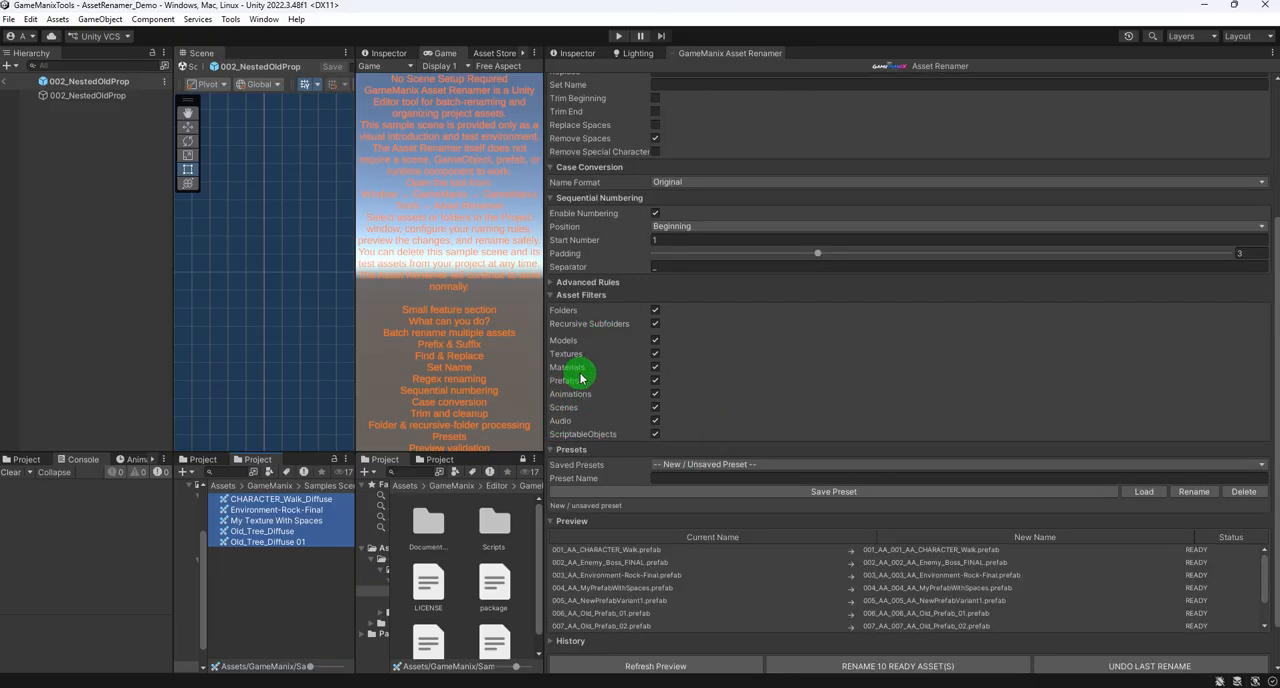
scroll(735, 330, up, 5)
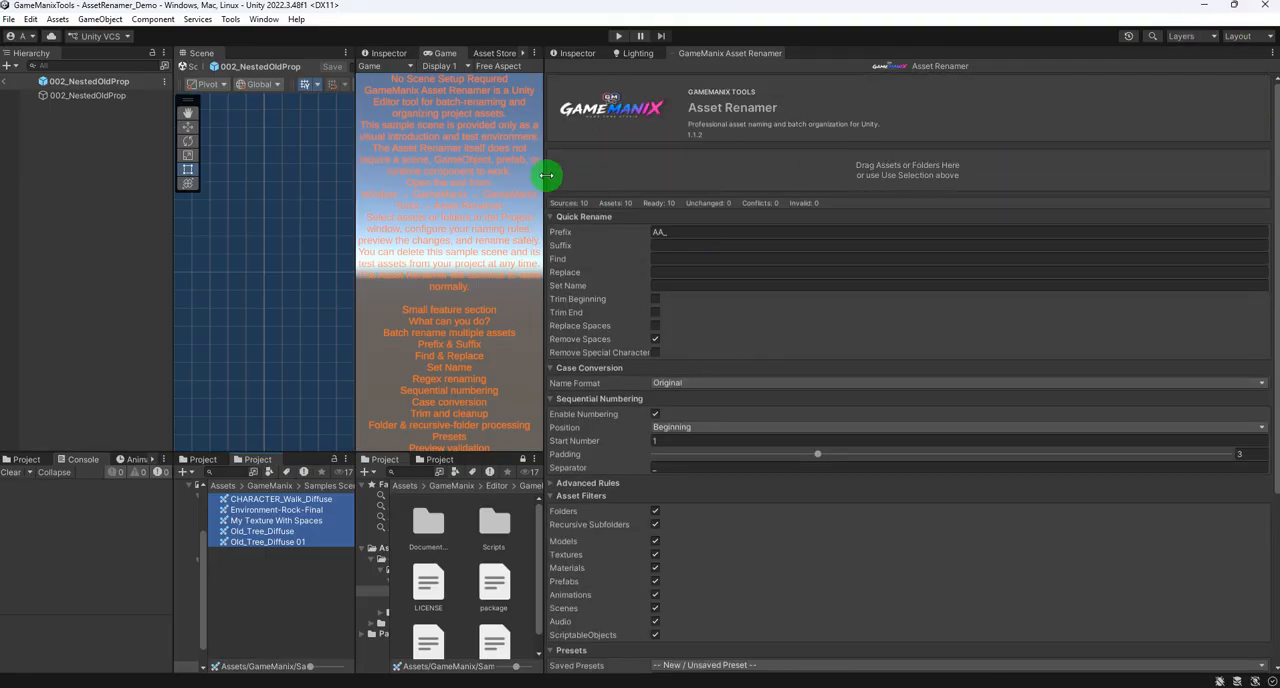
- Widen the Asset Renamer, reset all rename settings and add the five selected textures as rename sources
drag(545, 177, 363, 157)
click(1270, 68)
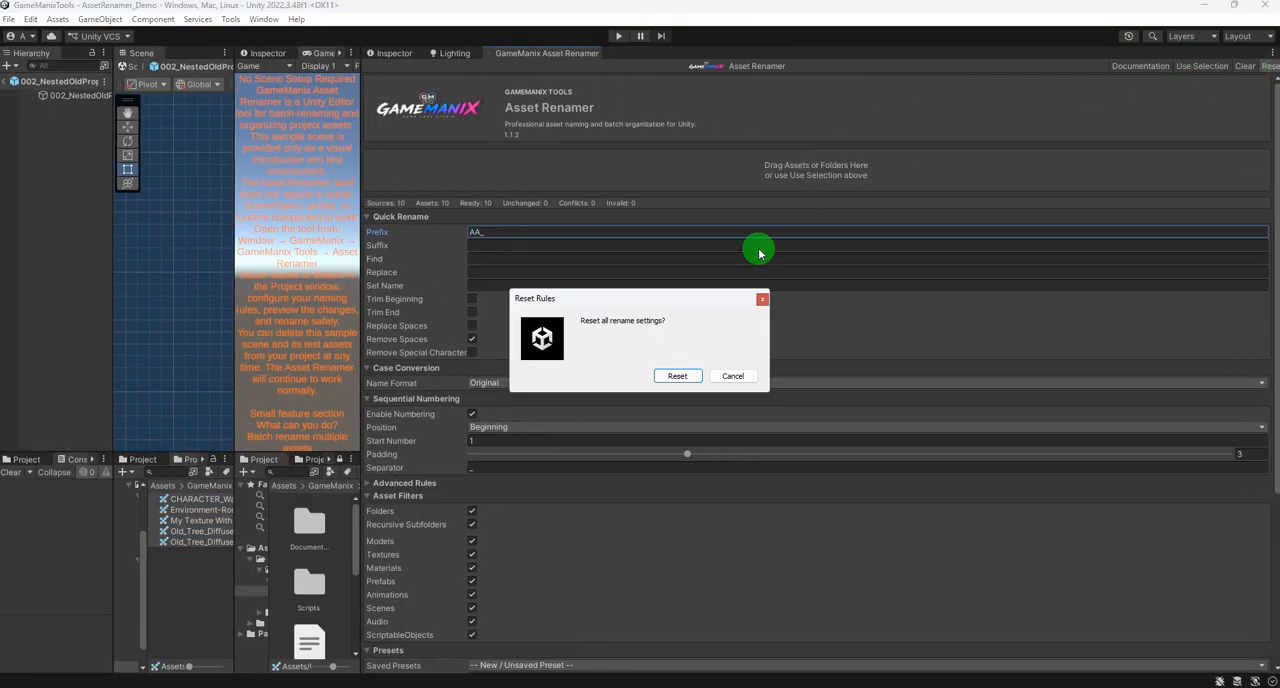
click(677, 375)
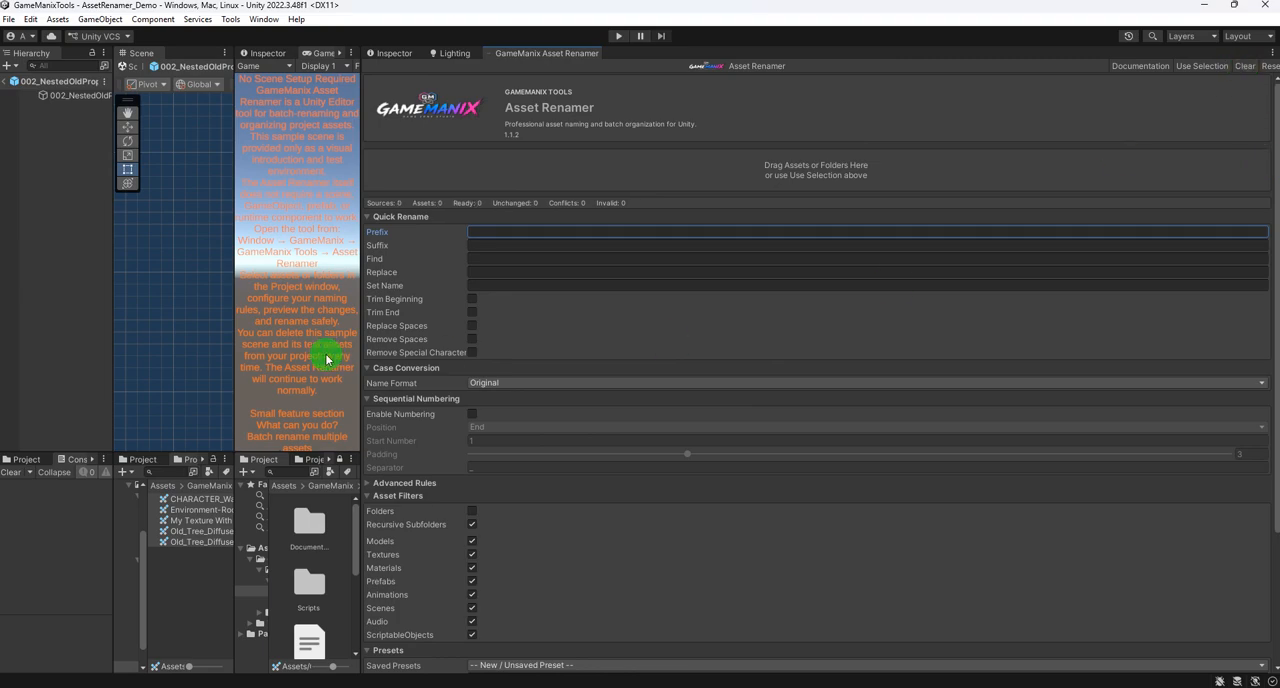
drag(187, 505, 757, 190)
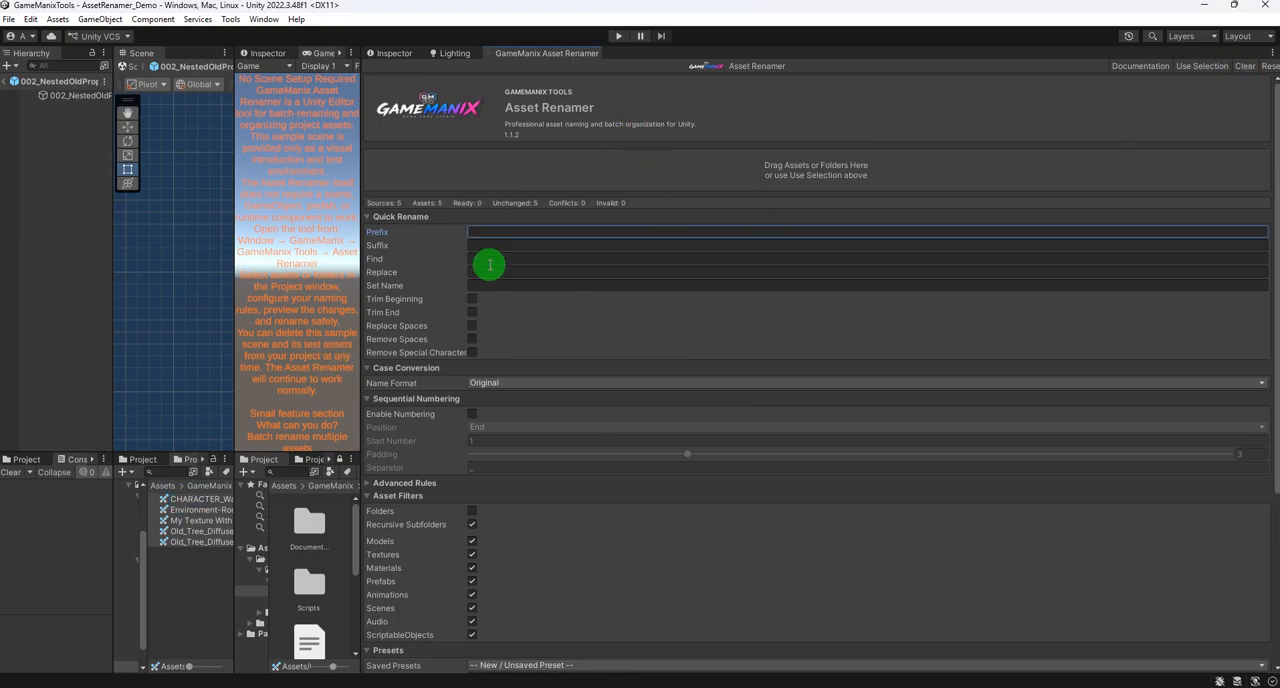
- Set the suffix to _AA, rename the five textures and narrow the Asset Renamer to show their full names in the project
scroll(486, 235, down, 1)
click(485, 204)
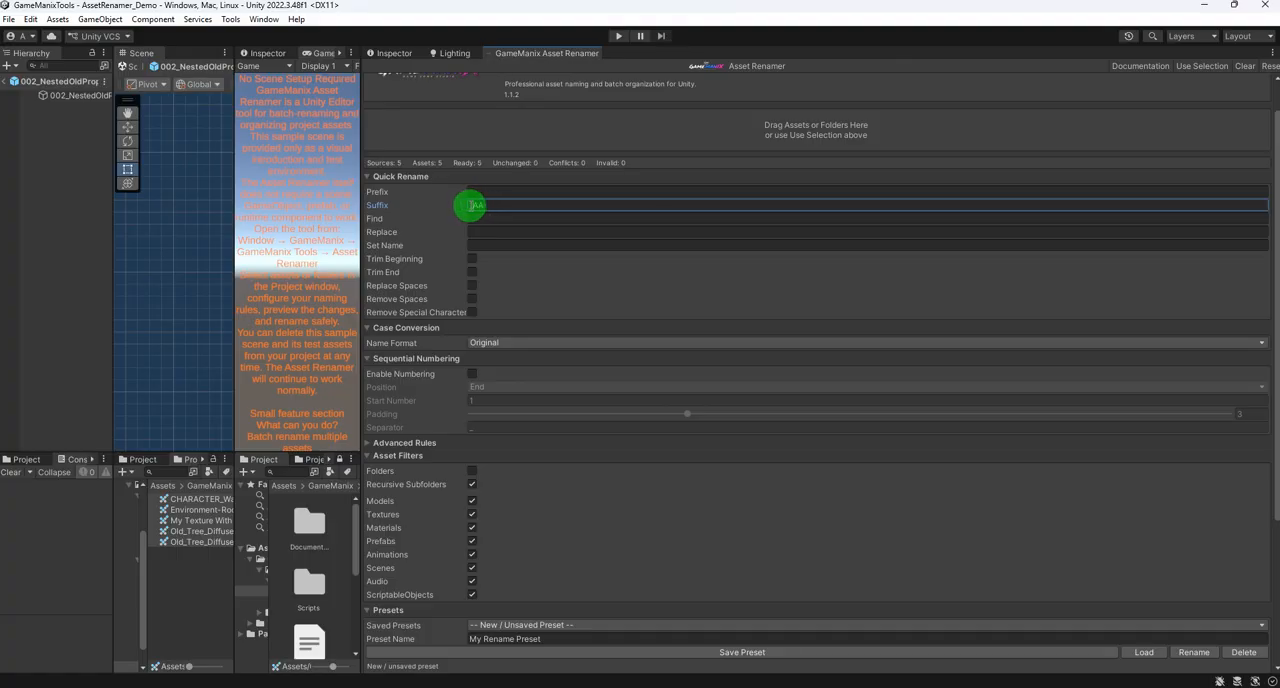
scroll(620, 337, down, 5)
click(820, 617)
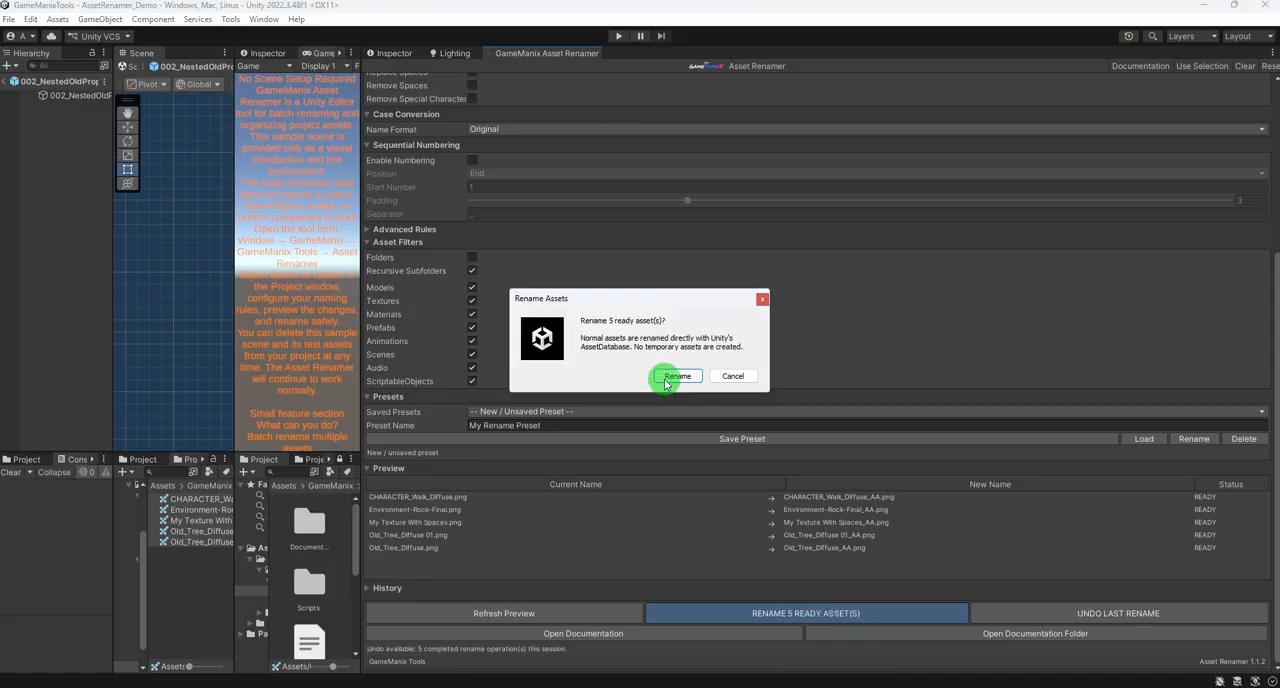
click(665, 378)
click(740, 378)
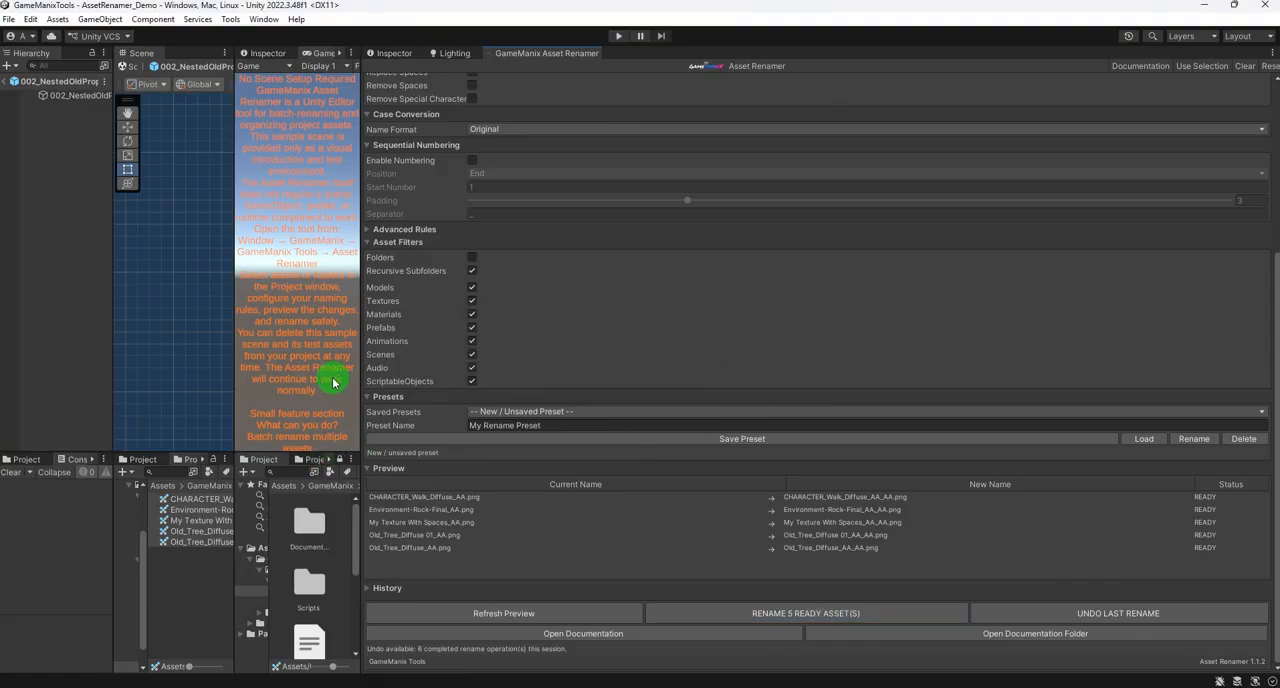
drag(361, 380, 617, 375)
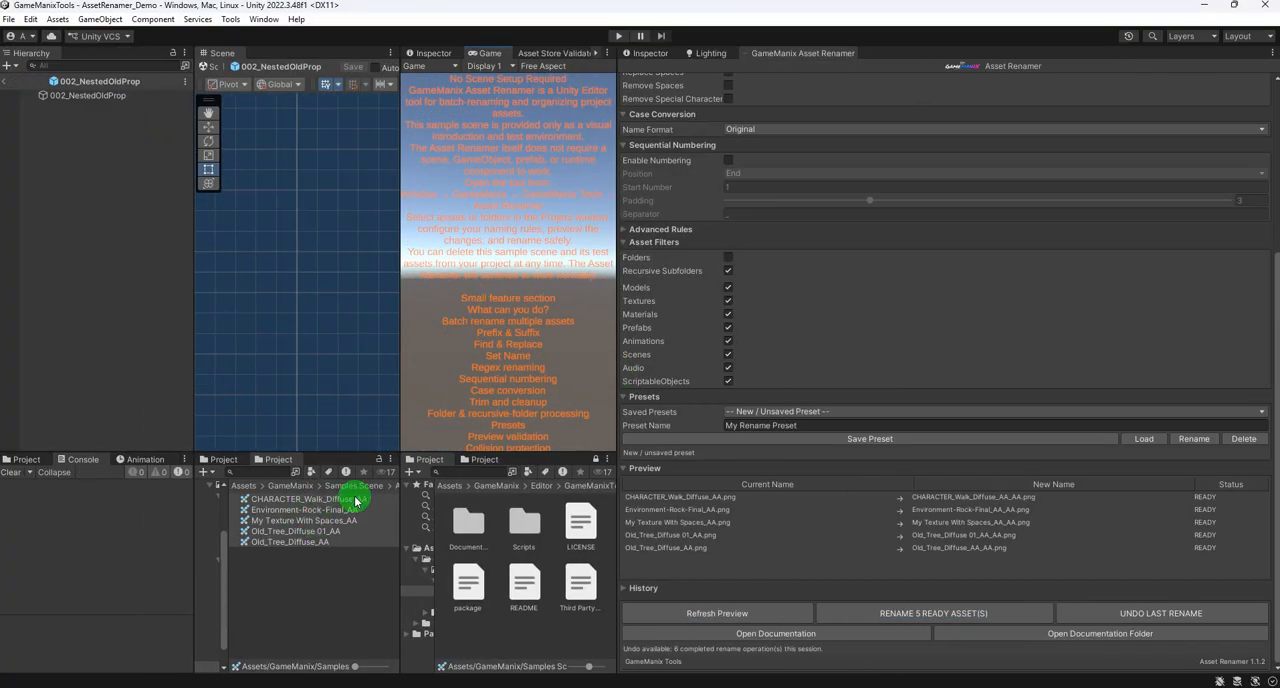
scroll(843, 291, up, 5)
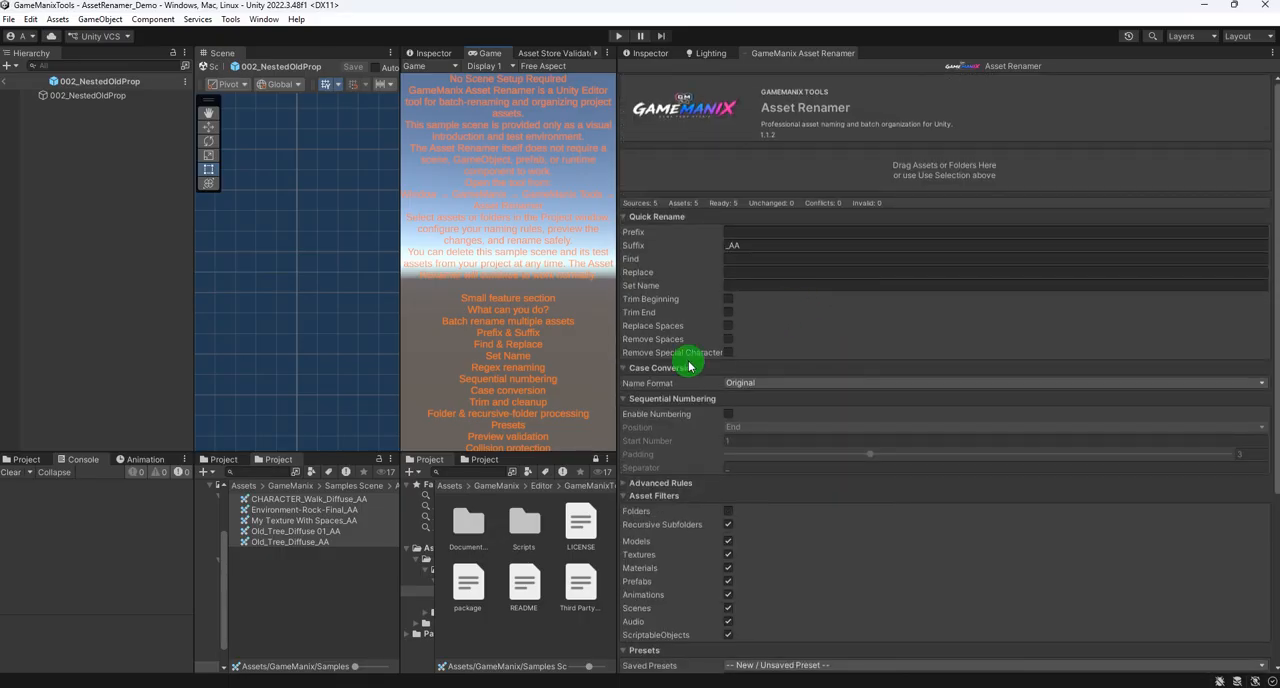